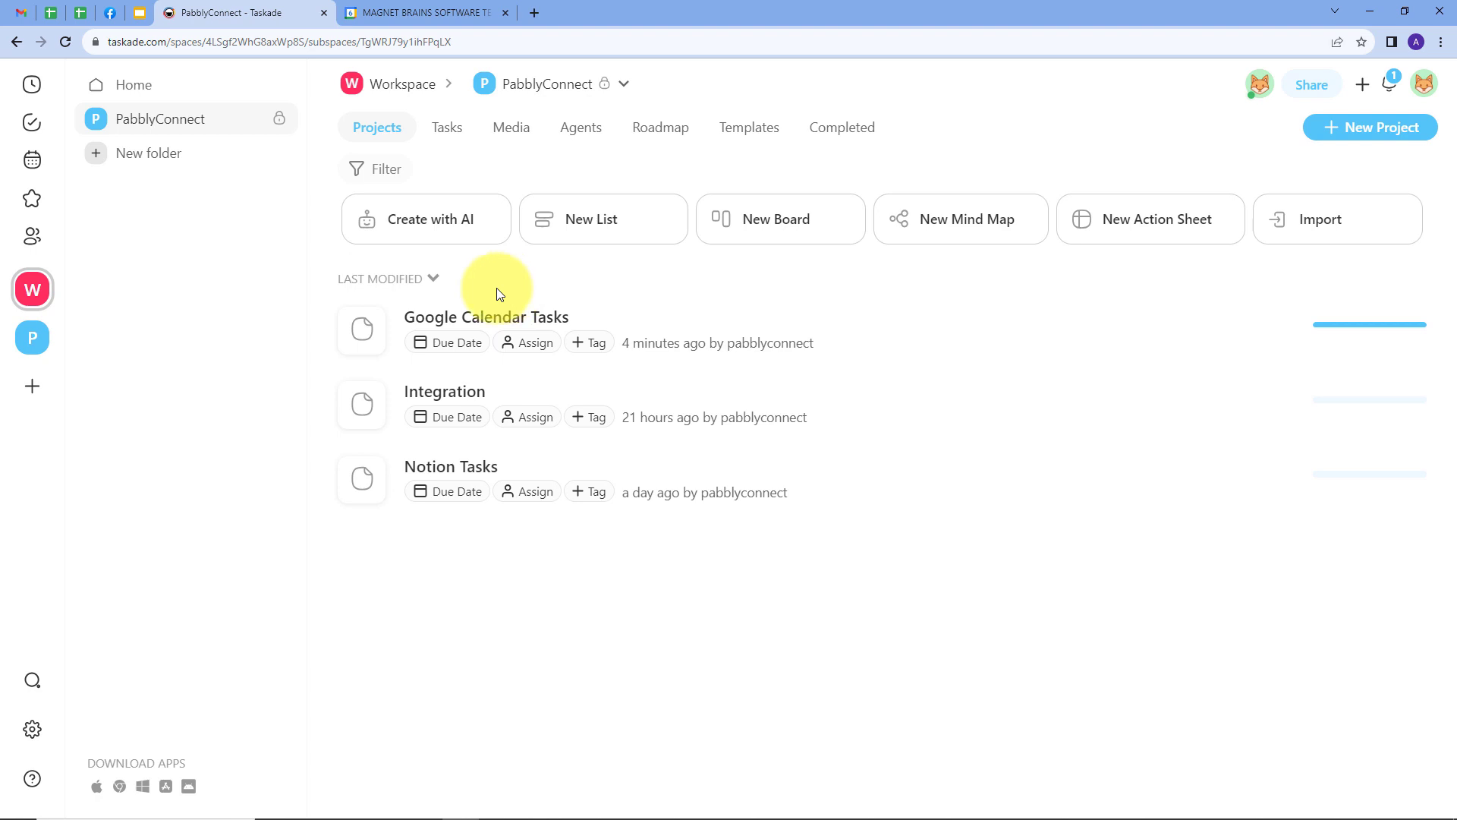
{"action": "left_click", "coordinate": [387, 13]}
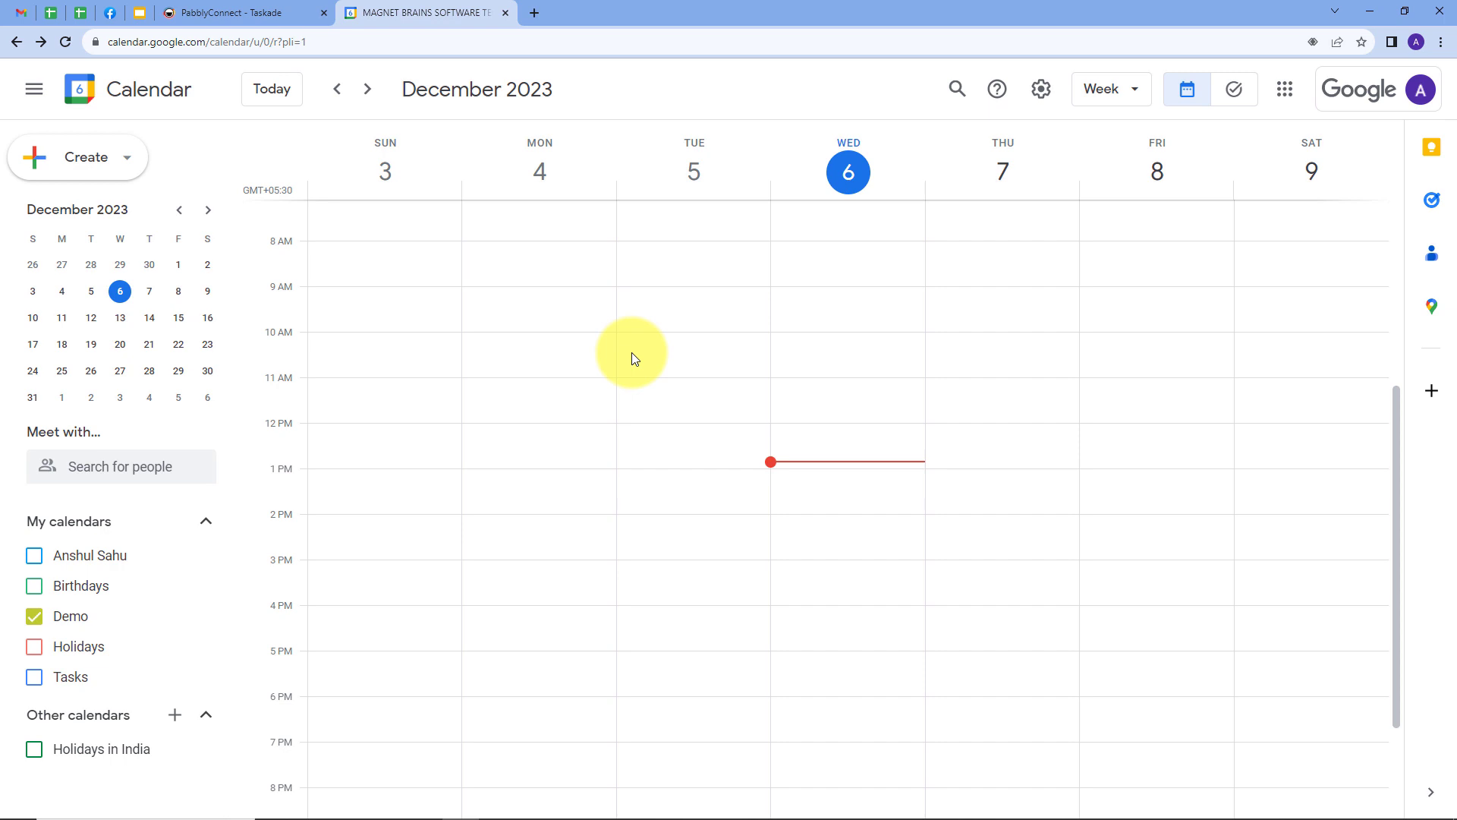
{"action": "left_click", "coordinate": [272, 14]}
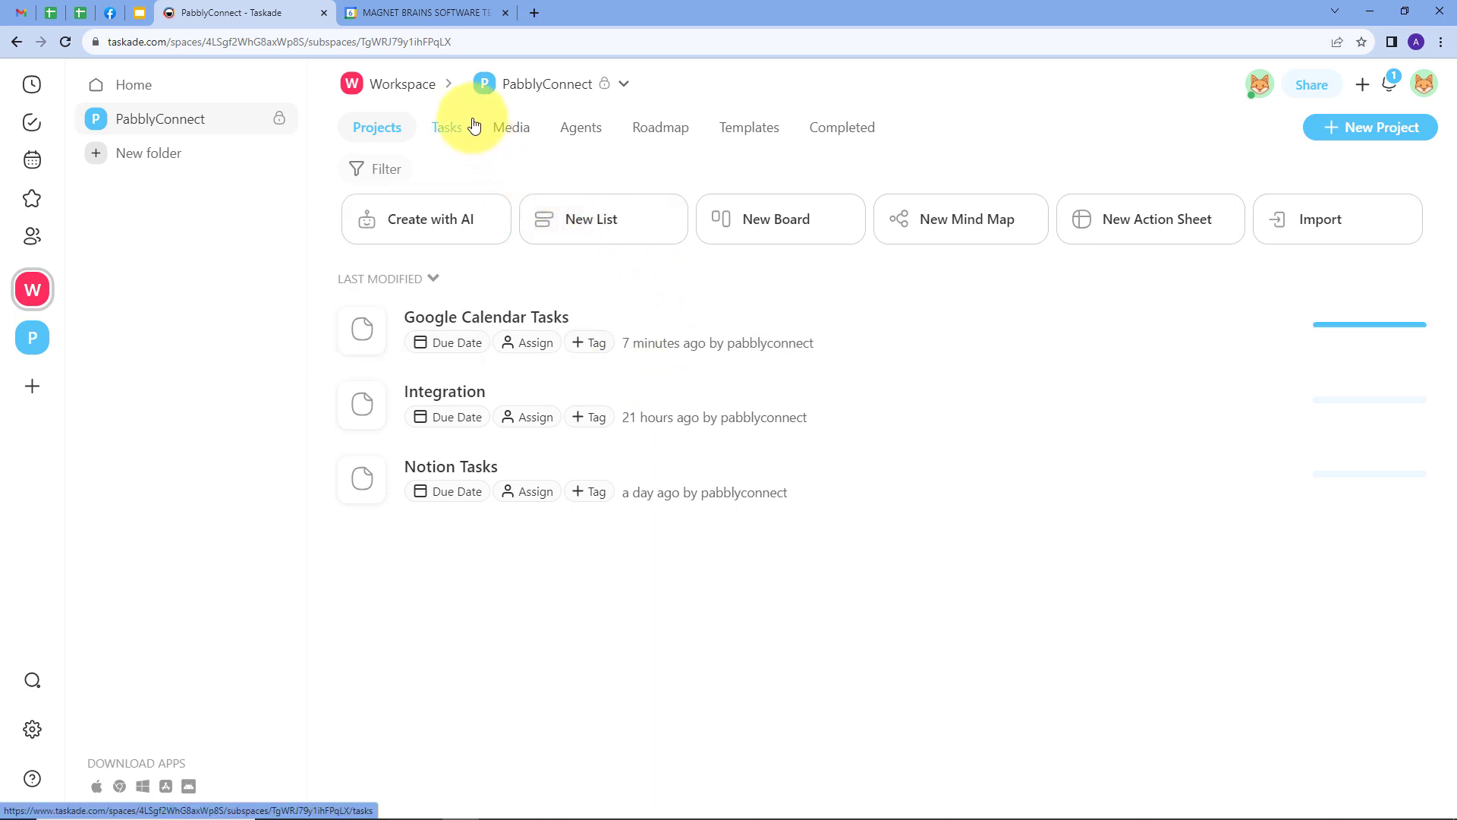
{"action": "left_click", "coordinate": [443, 10]}
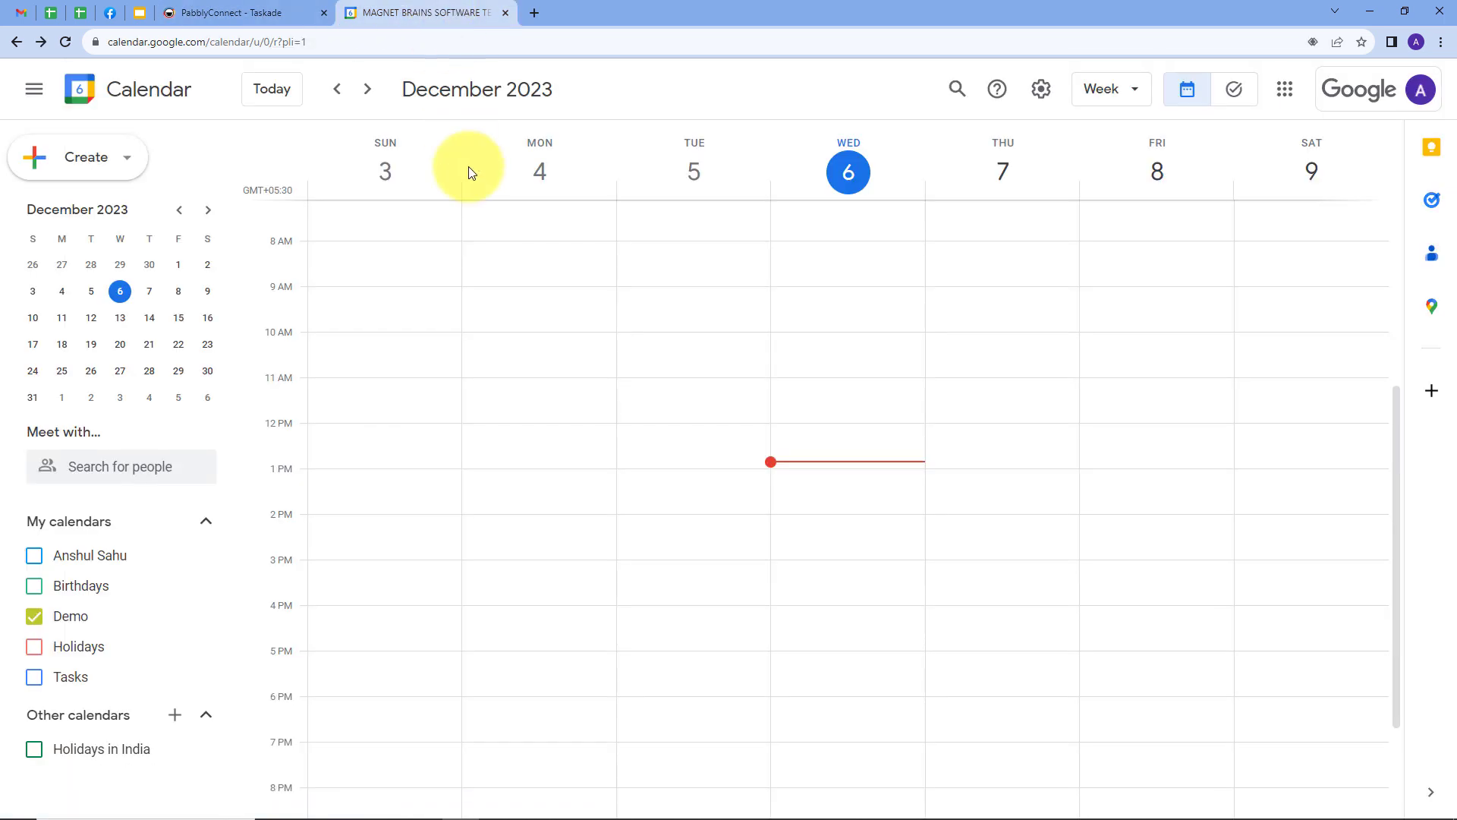
{"action": "left_click", "coordinate": [251, 20]}
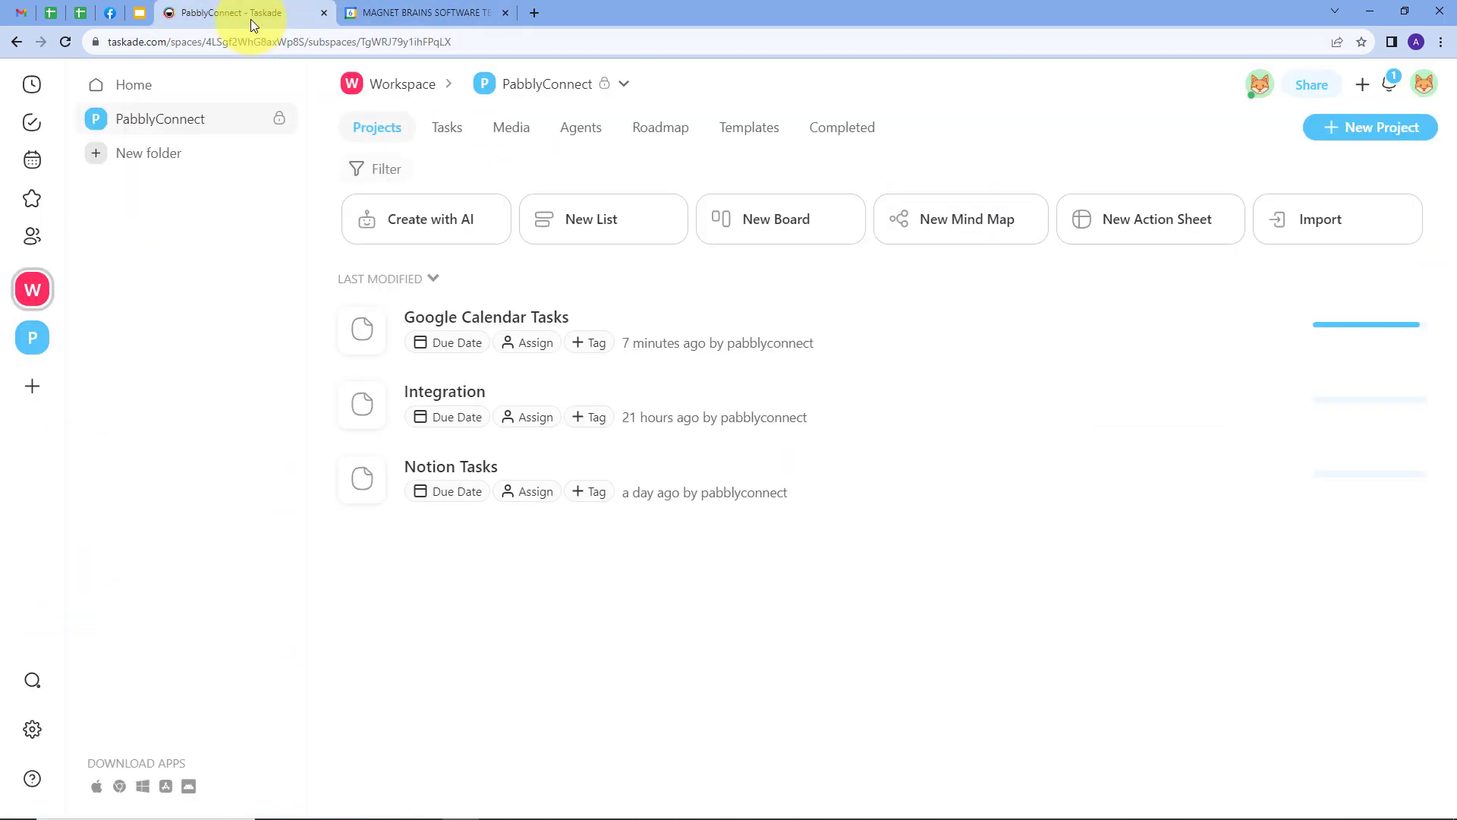
Open pabbly.com in a new browser tab, go through Sign In, and access the Pabbly Connect dashboard
{"action": "left_click", "coordinate": [530, 12]}
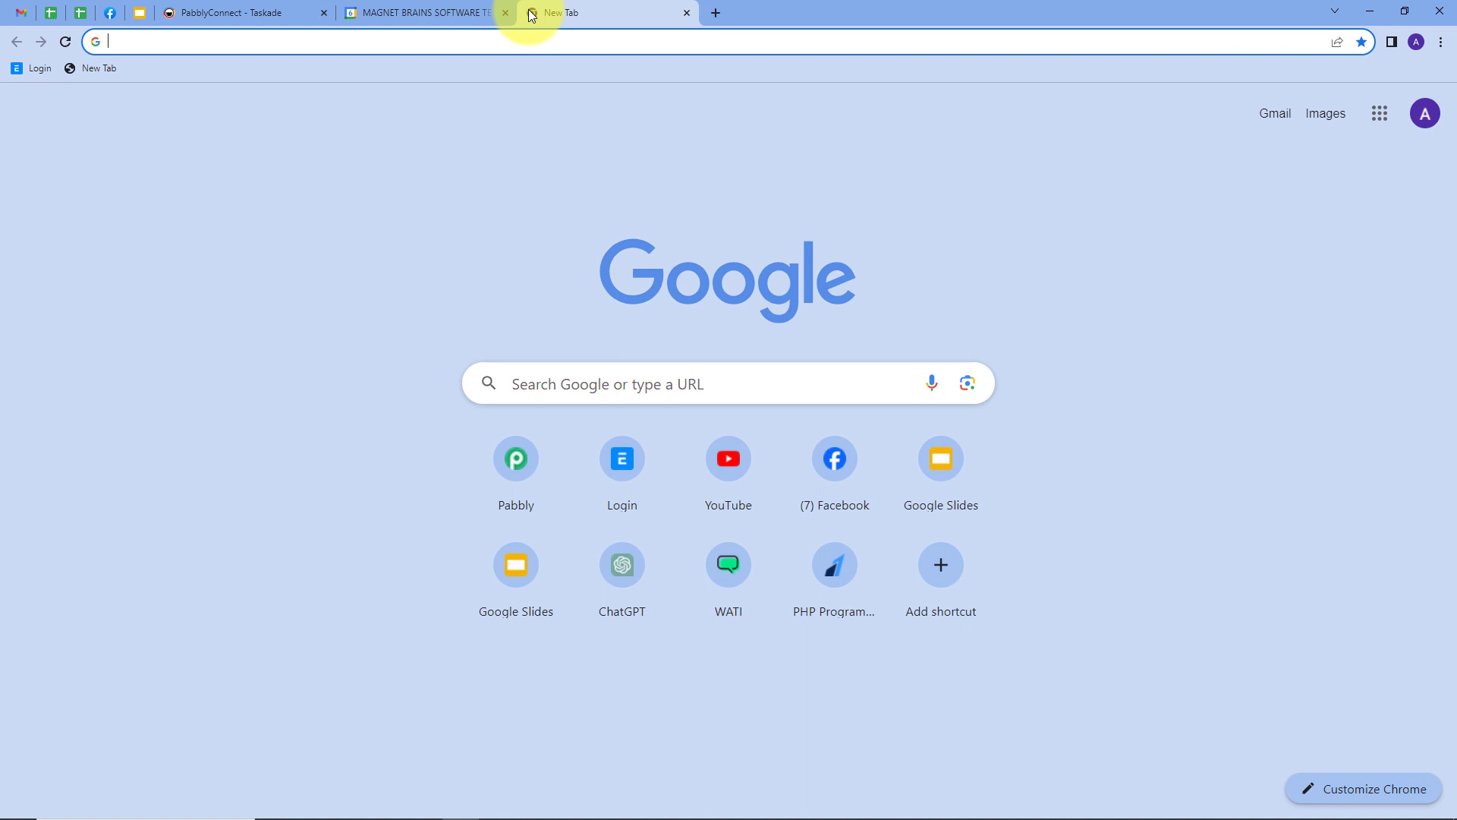
{"action": "type", "text": "pabbly"}
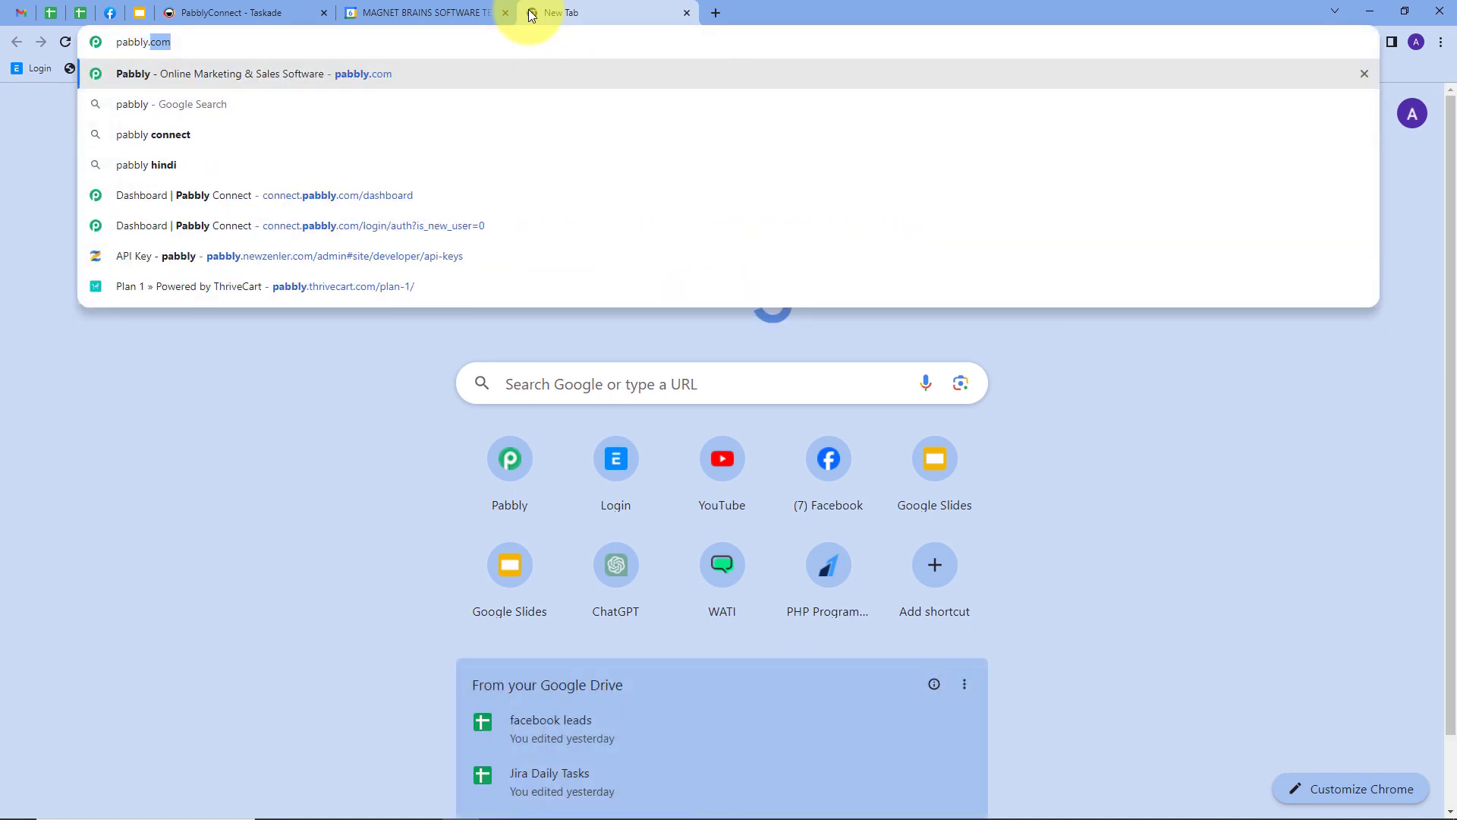
{"action": "type", "text": ".com"}
{"action": "key", "text": "Return"}
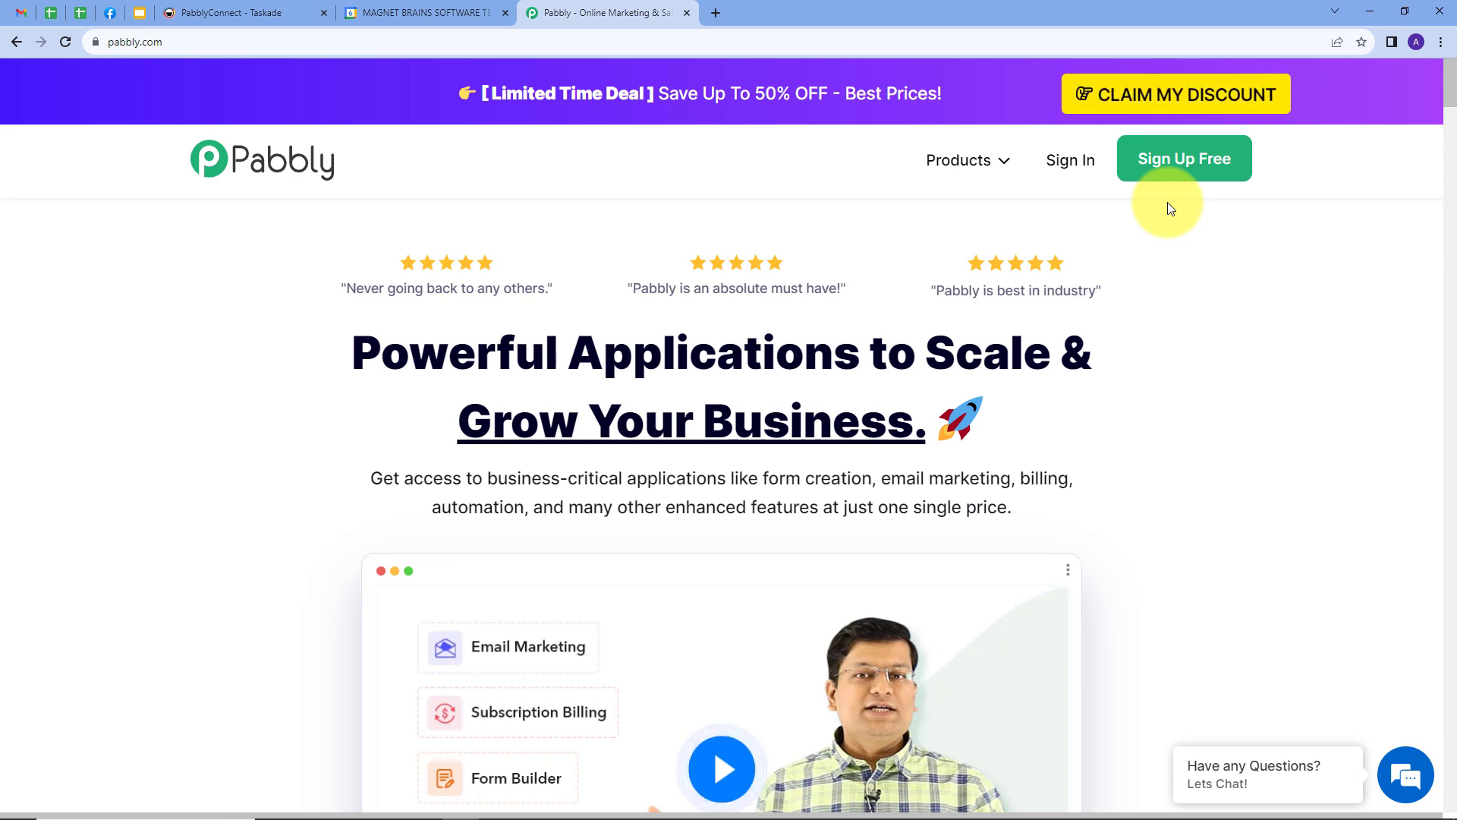
{"action": "left_click", "coordinate": [1052, 177]}
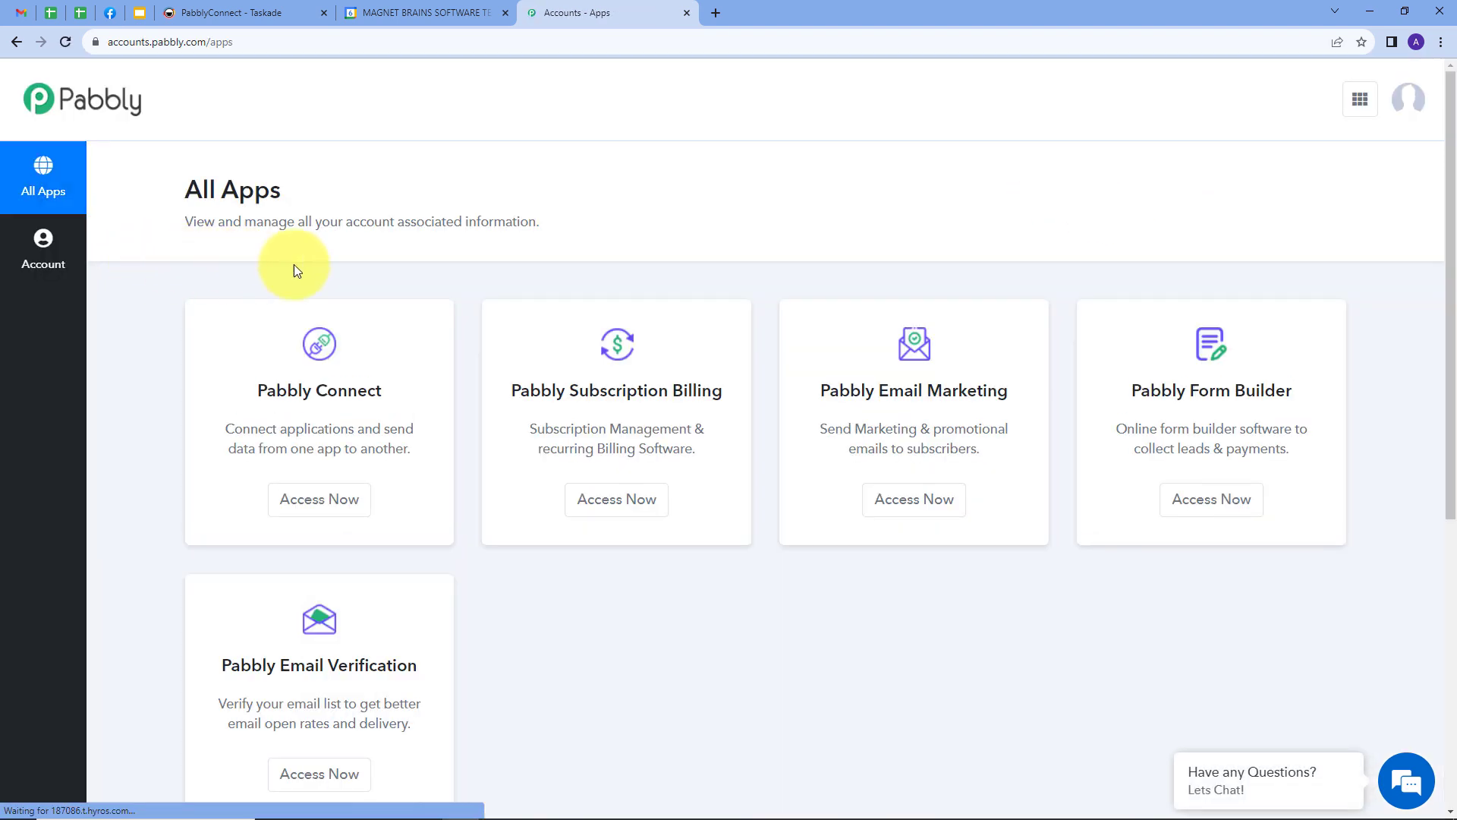
{"action": "scroll", "coordinate": [908, 264], "scroll_direction": "down", "scroll_amount": 2}
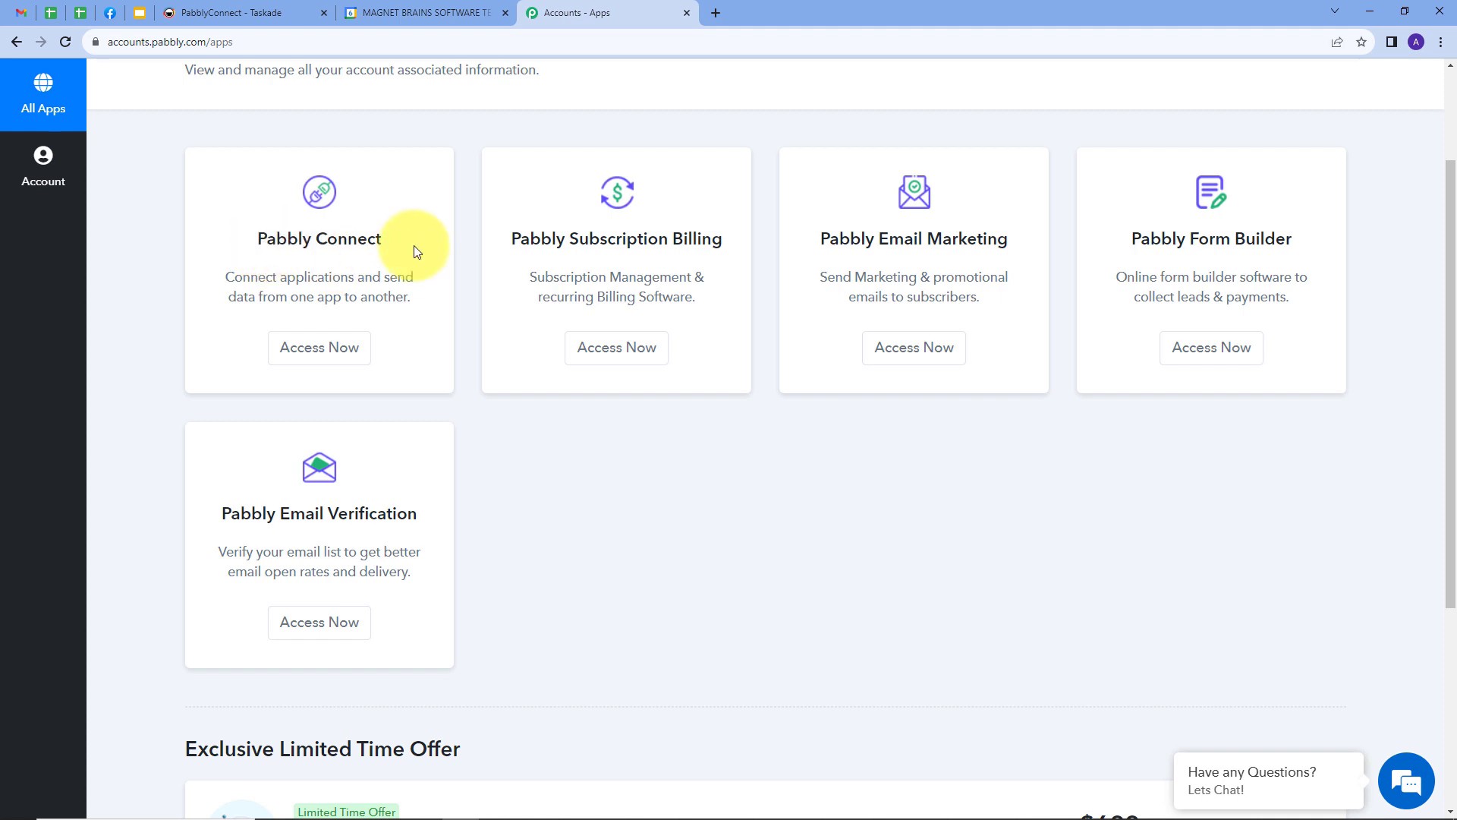
{"action": "left_click", "coordinate": [314, 358]}
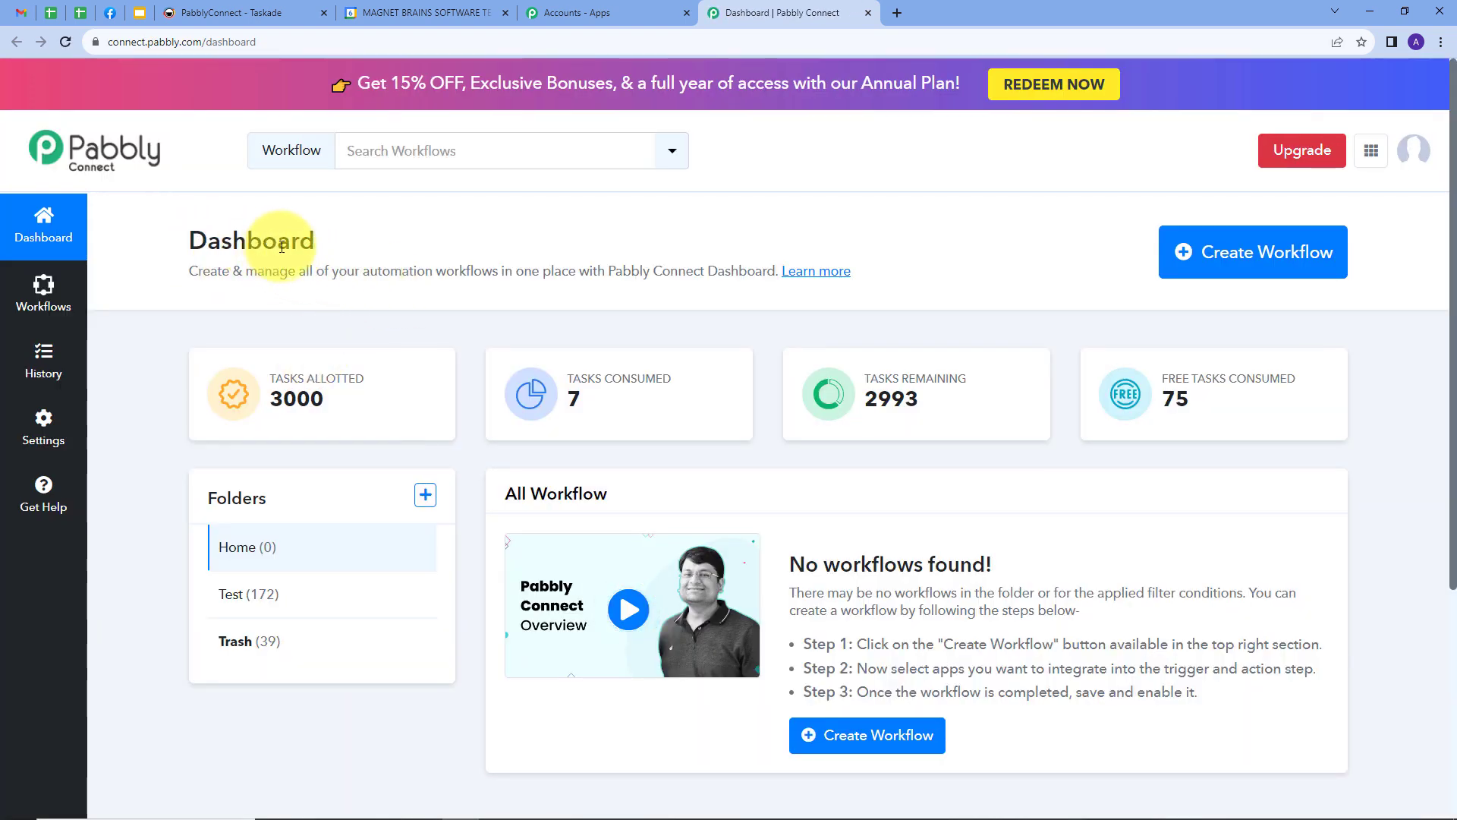
Create a workflow named "Create Taskade Task from Google Calendar Events" in the Home folder
{"action": "scroll", "coordinate": [645, 318], "scroll_direction": "down", "scroll_amount": 2}
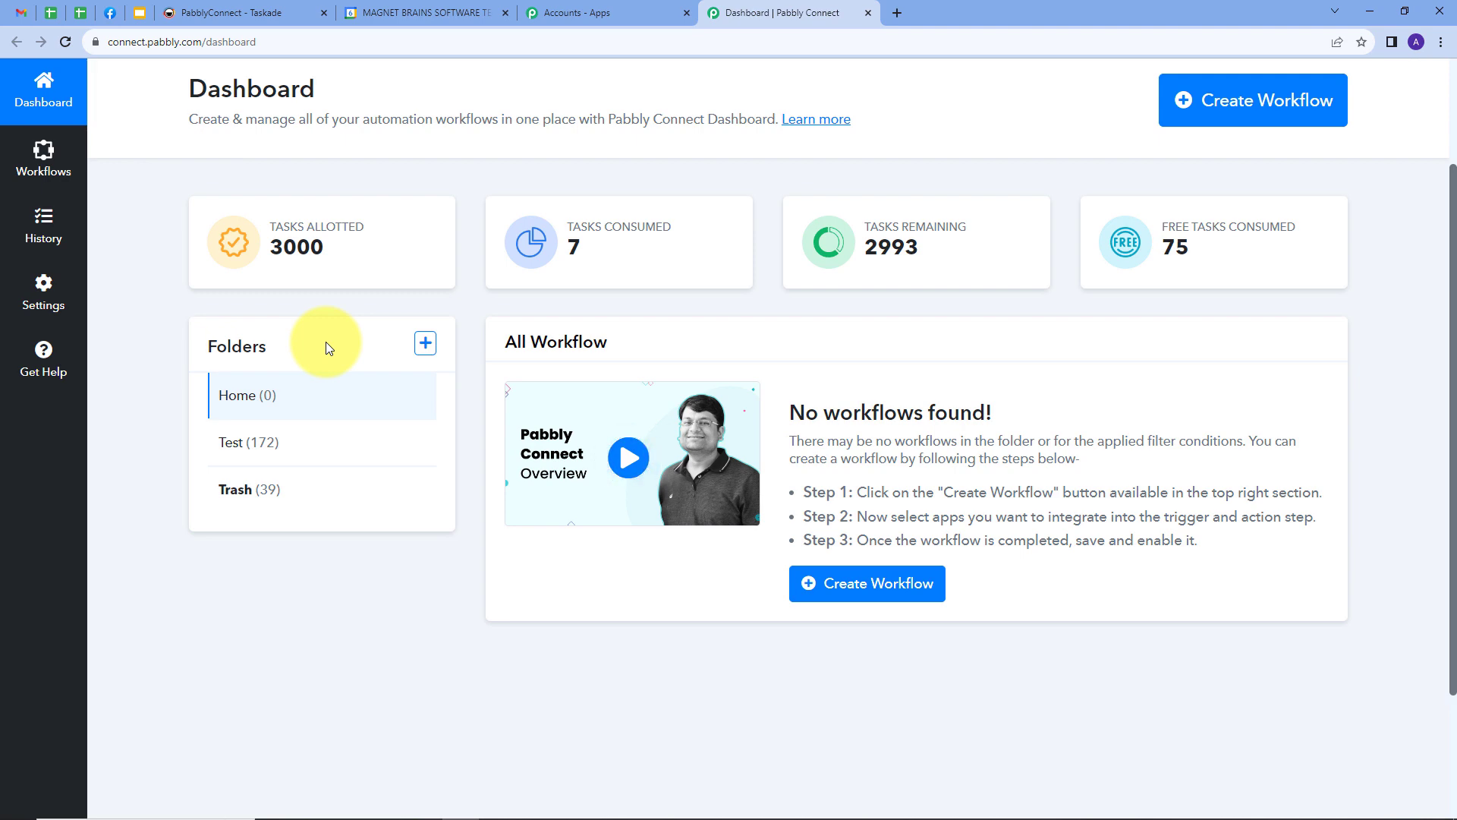
{"action": "scroll", "coordinate": [326, 346], "scroll_direction": "up", "scroll_amount": 2}
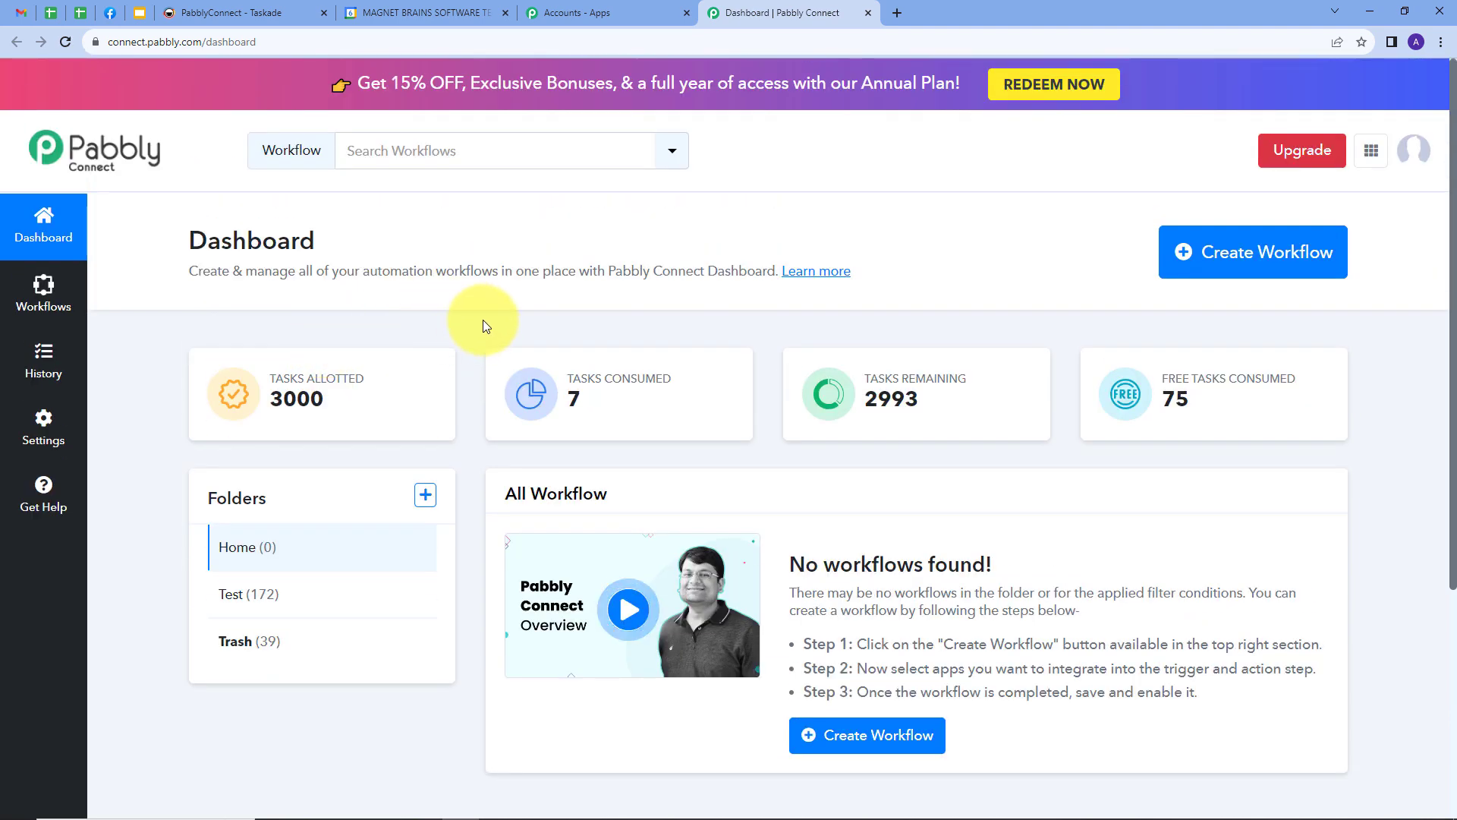
{"action": "left_click", "coordinate": [1213, 262]}
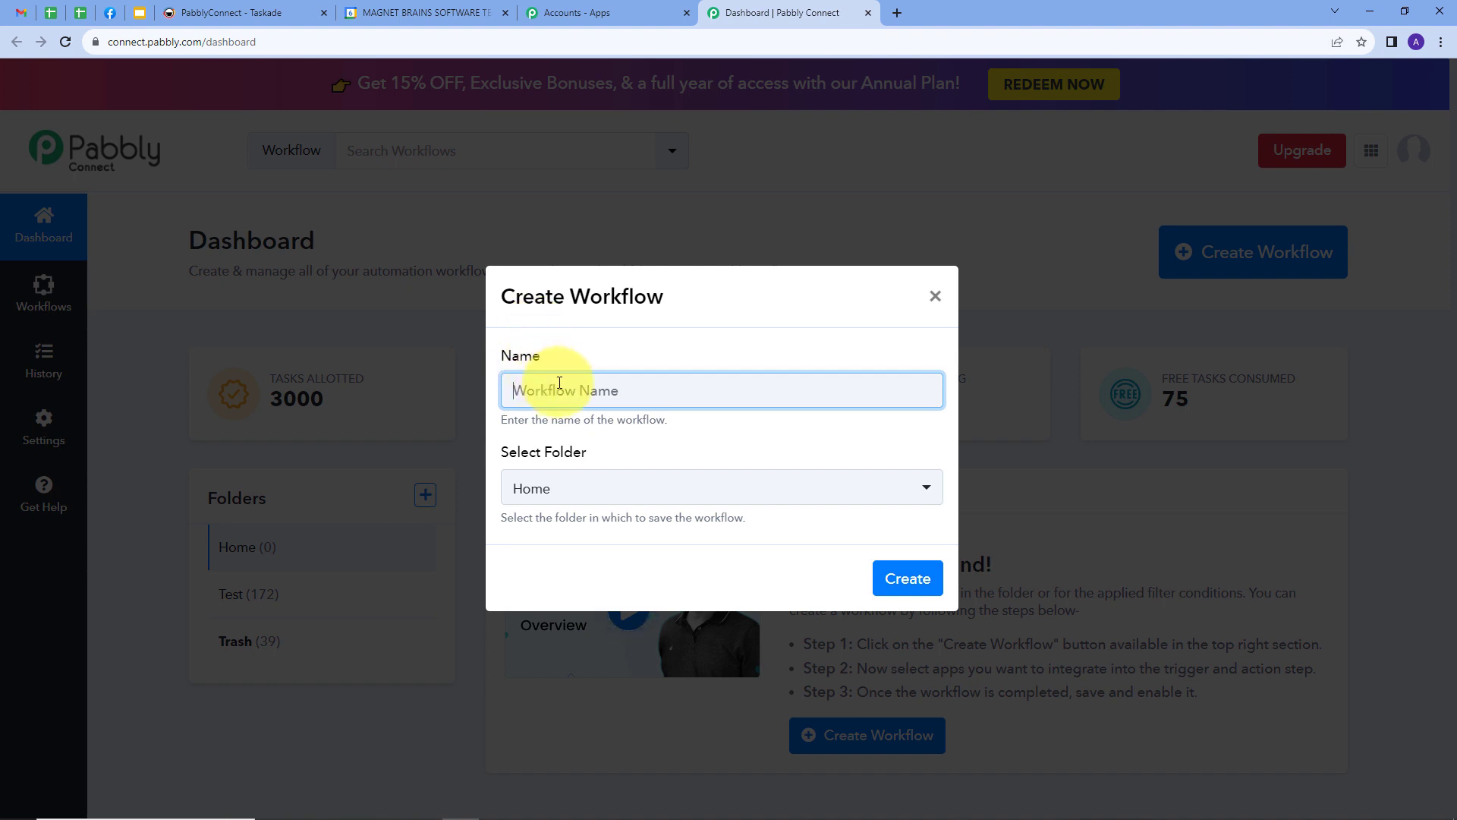
{"action": "type", "text": "Create Taskade Task from Google Calendar Events"}
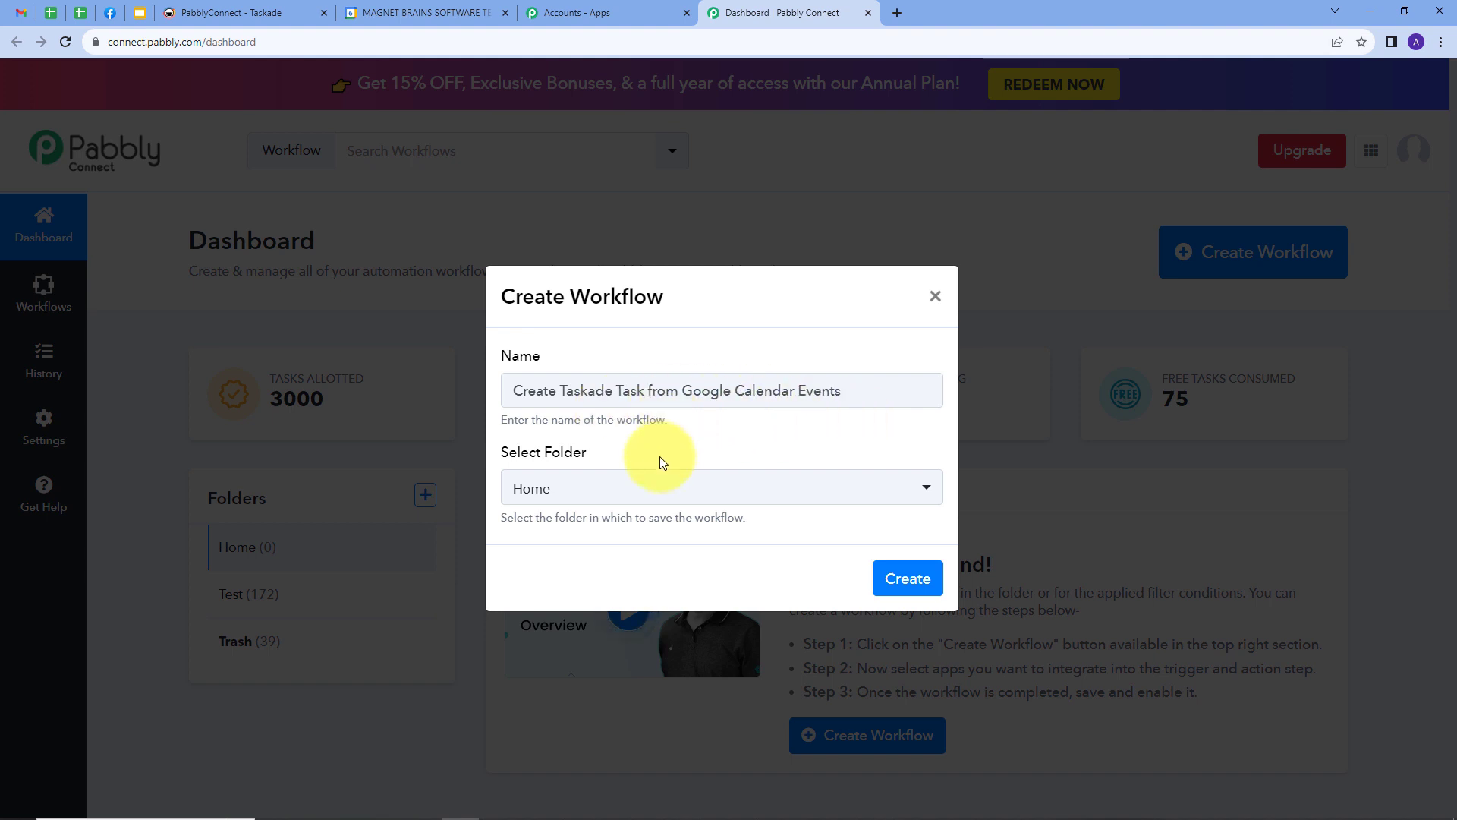
{"action": "left_click", "coordinate": [629, 486]}
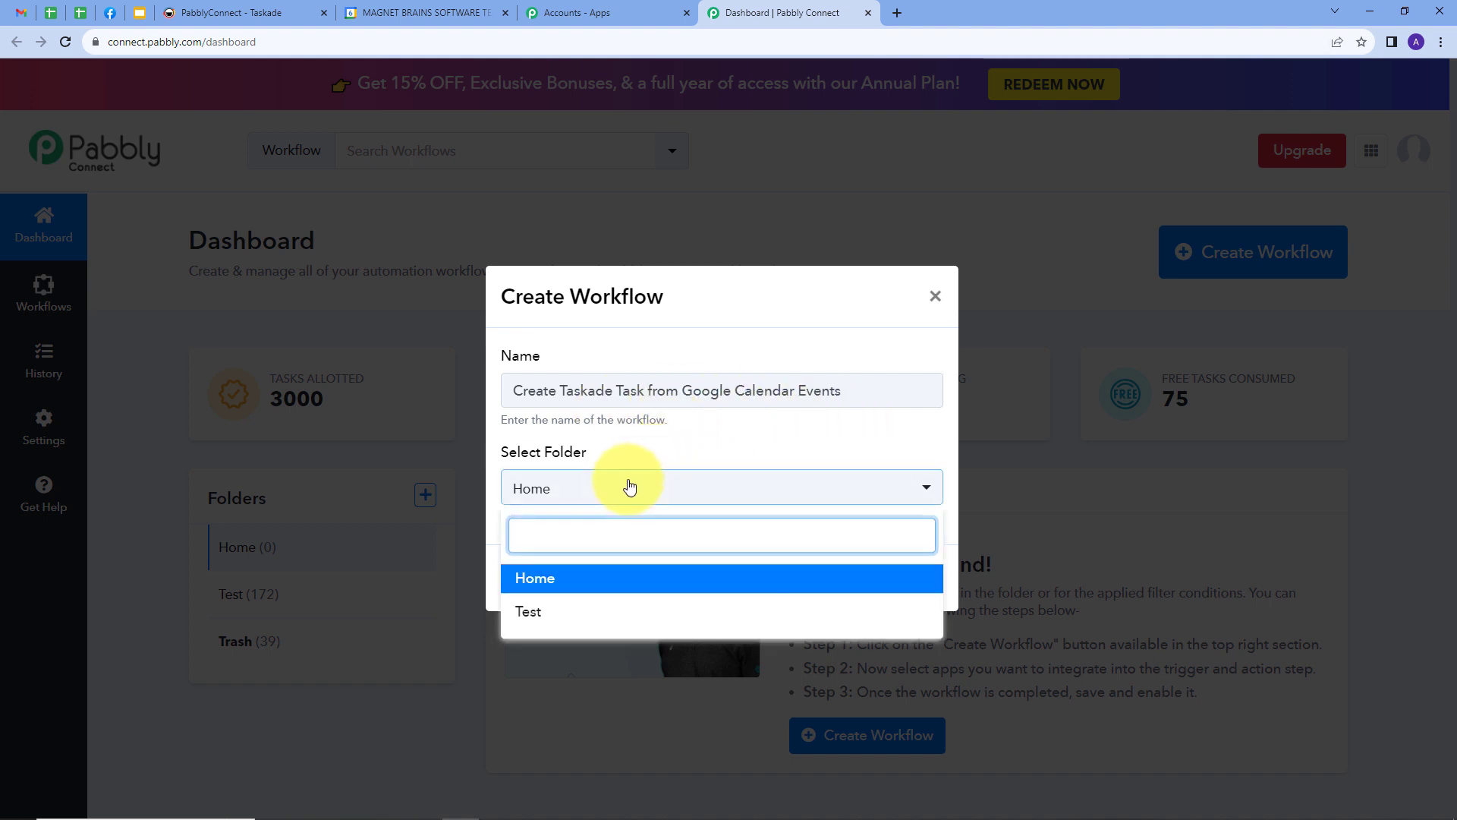
{"action": "left_click", "coordinate": [531, 578]}
{"action": "left_click", "coordinate": [892, 579]}
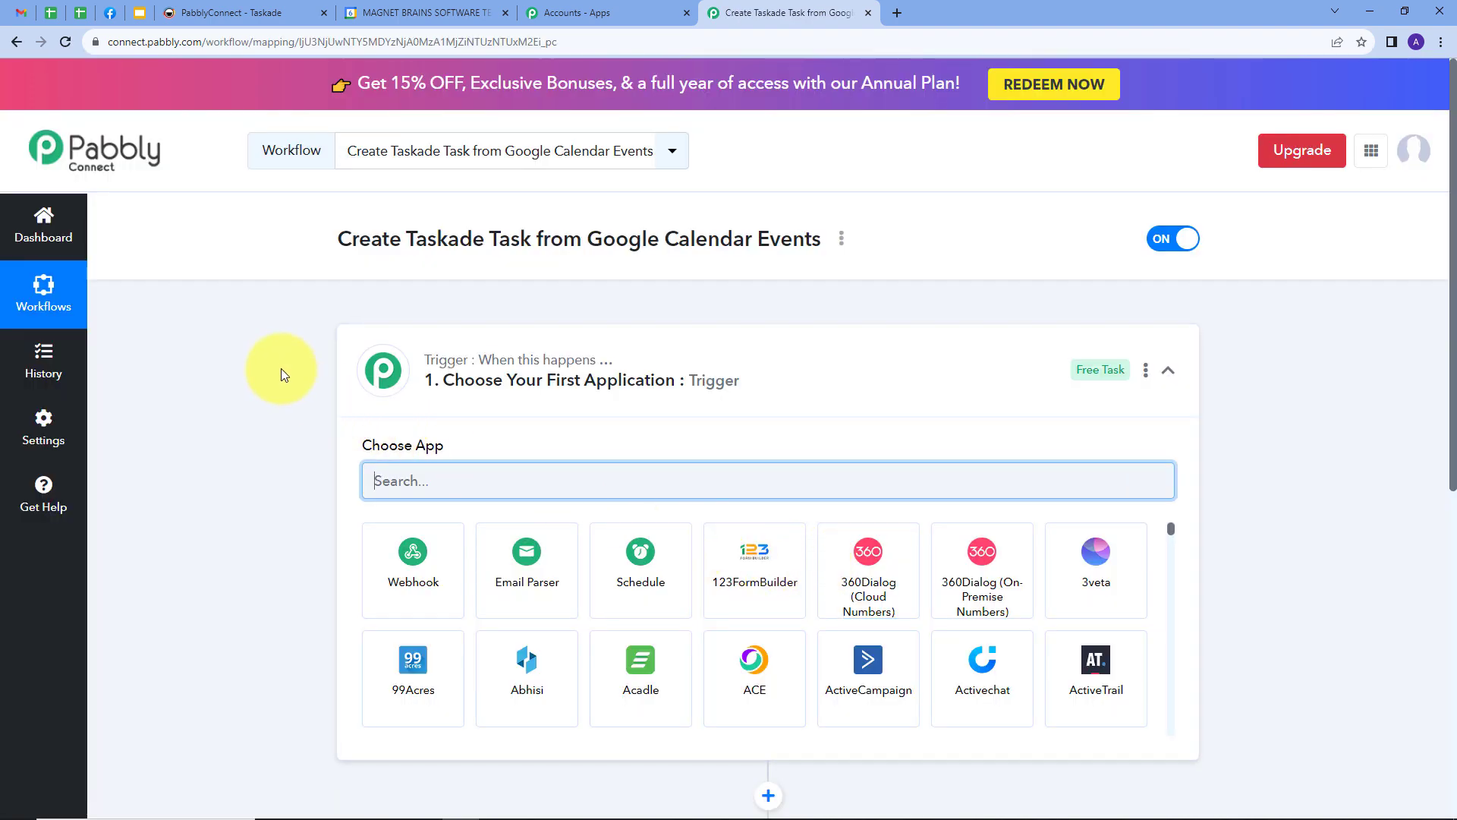
Set the workflow's trigger application to Google Calendar with New Event as the trigger event
{"action": "scroll", "coordinate": [281, 367], "scroll_direction": "down", "scroll_amount": 2}
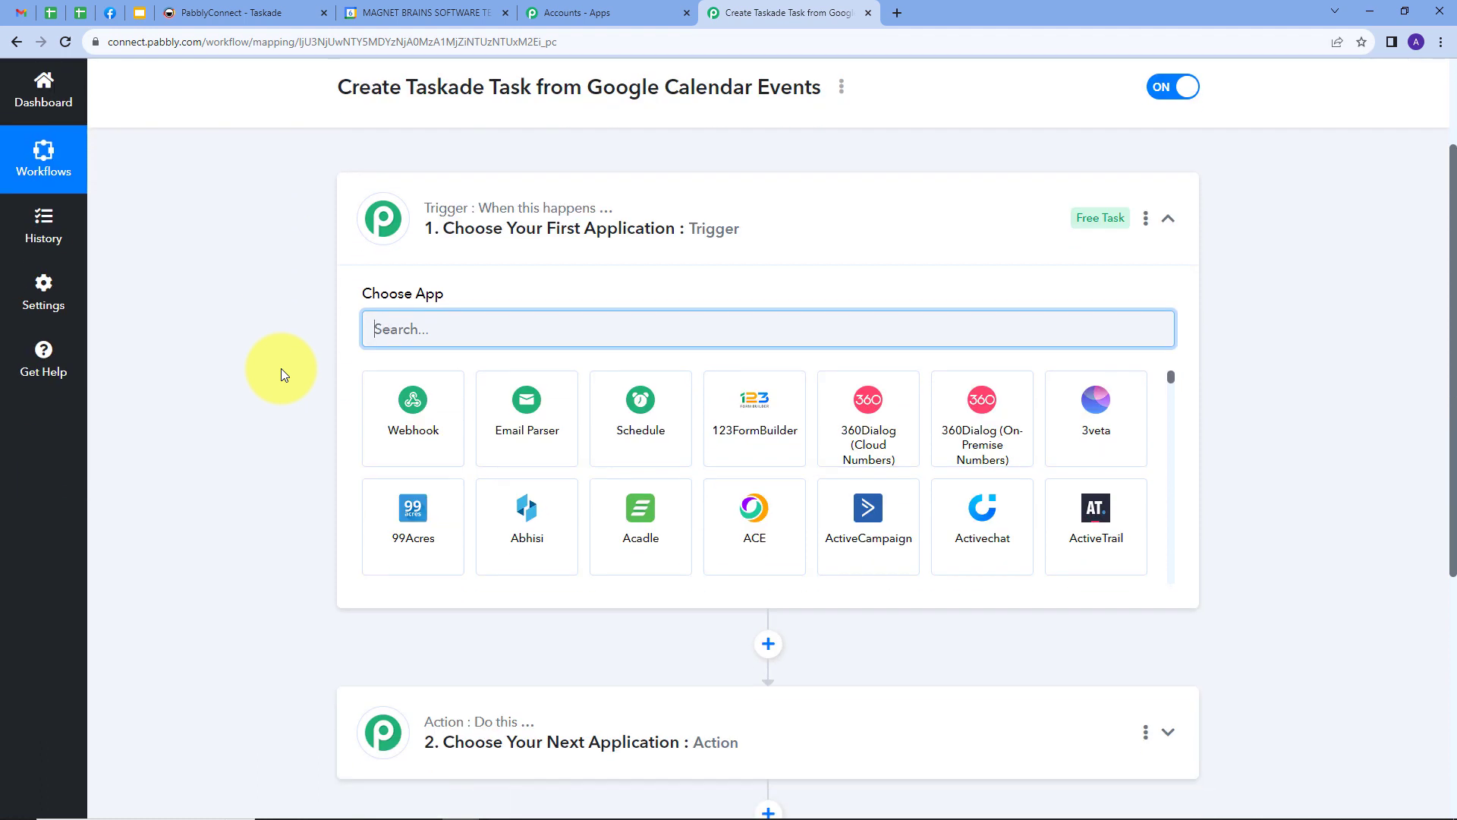
{"action": "scroll", "coordinate": [281, 368], "scroll_direction": "down", "scroll_amount": 1}
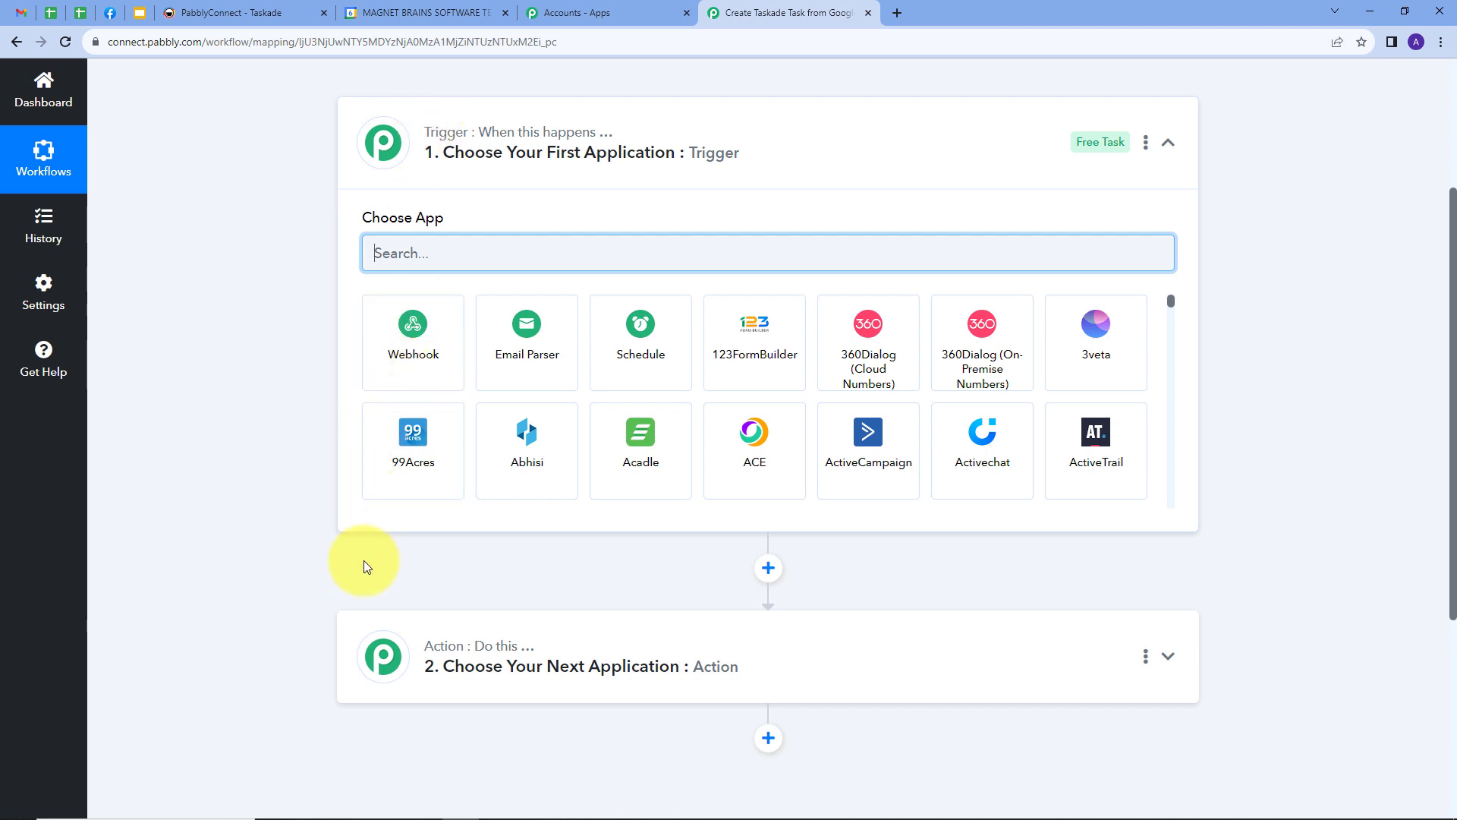
{"action": "scroll", "coordinate": [321, 344], "scroll_direction": "up", "scroll_amount": 1}
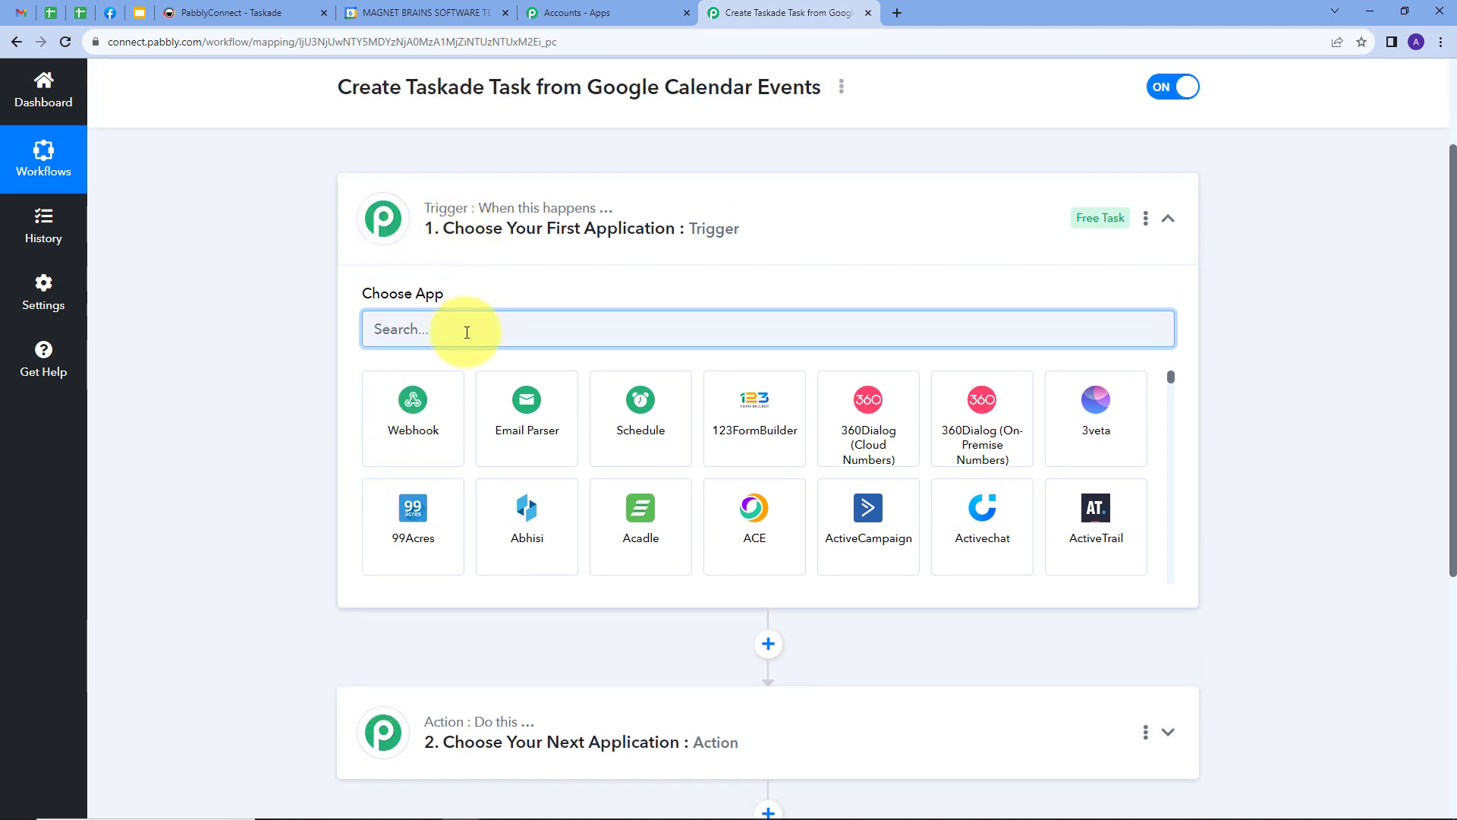
{"action": "type", "text": "Go"}
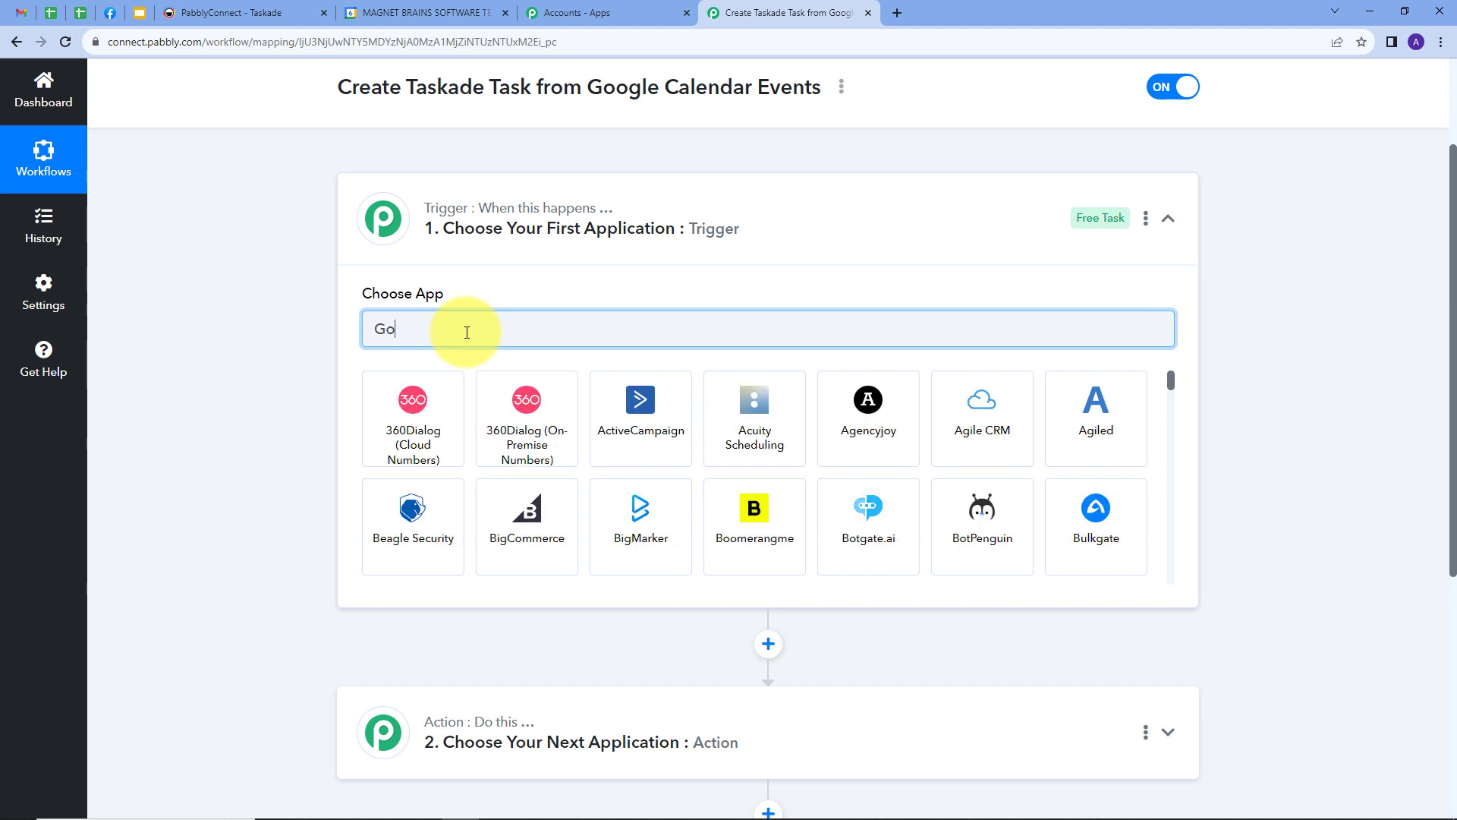
{"action": "type", "text": "ogle cal"}
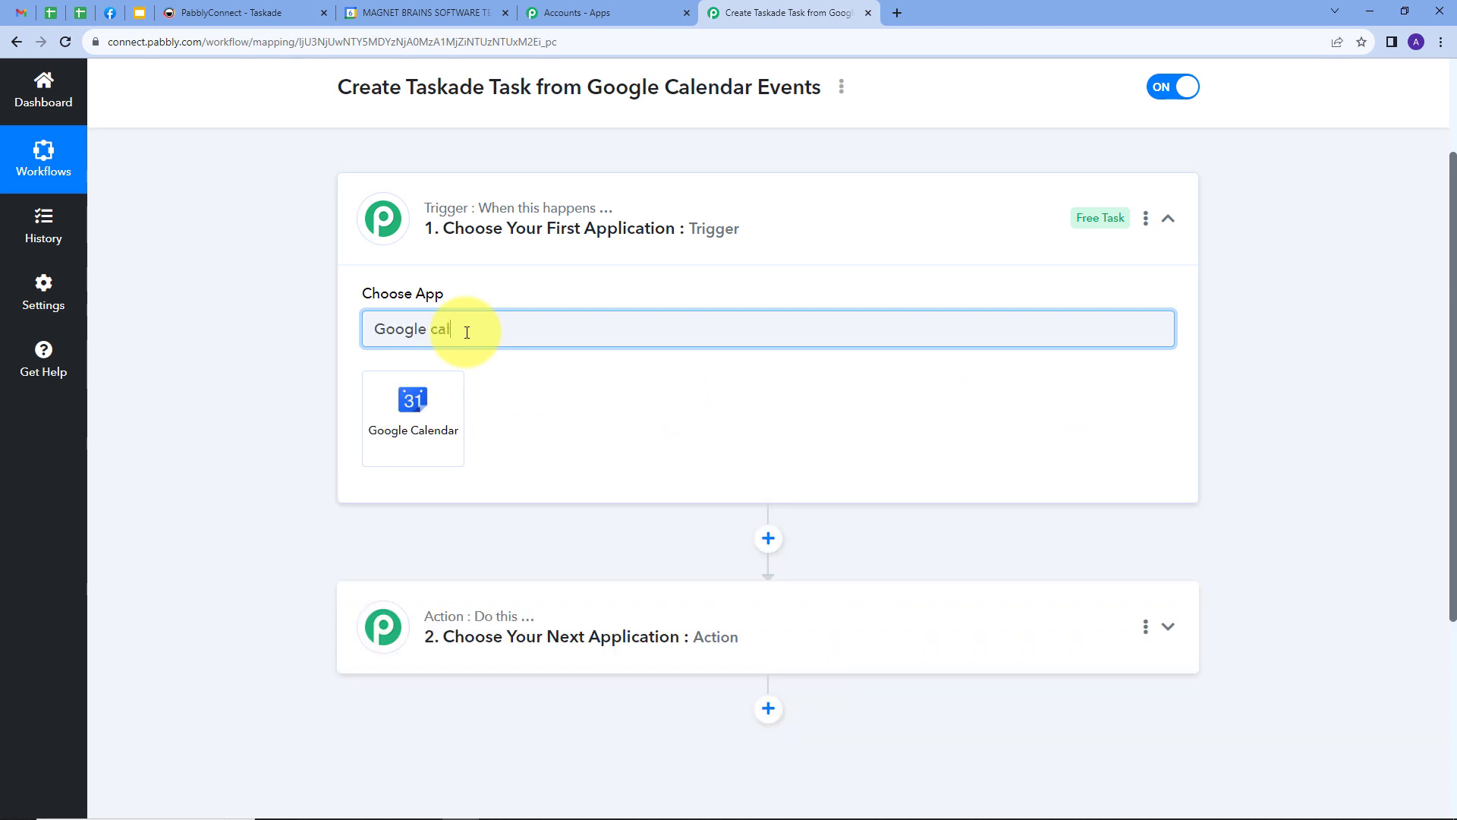
{"action": "left_click", "coordinate": [423, 408]}
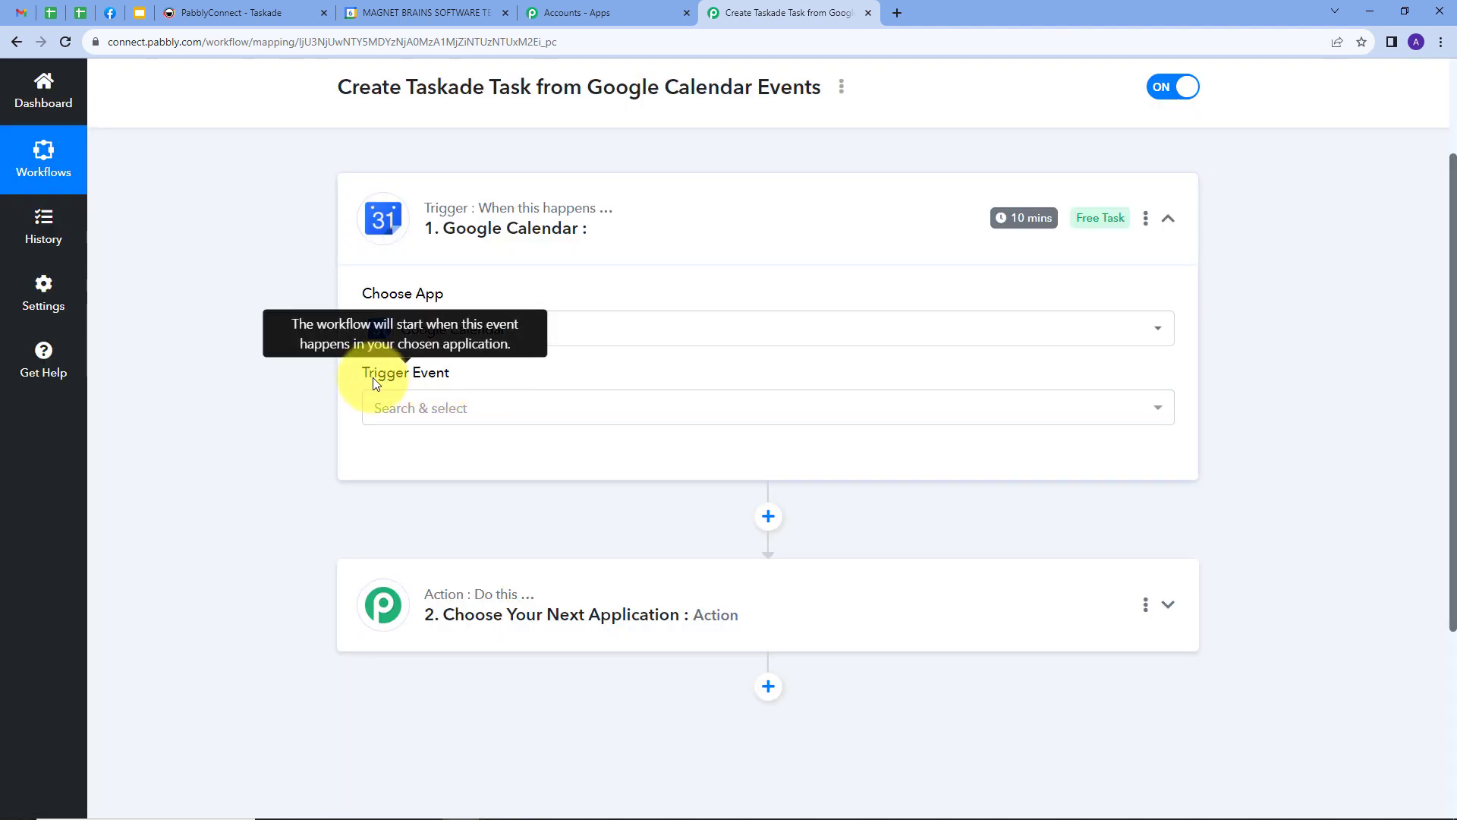
{"action": "left_click", "coordinate": [584, 411]}
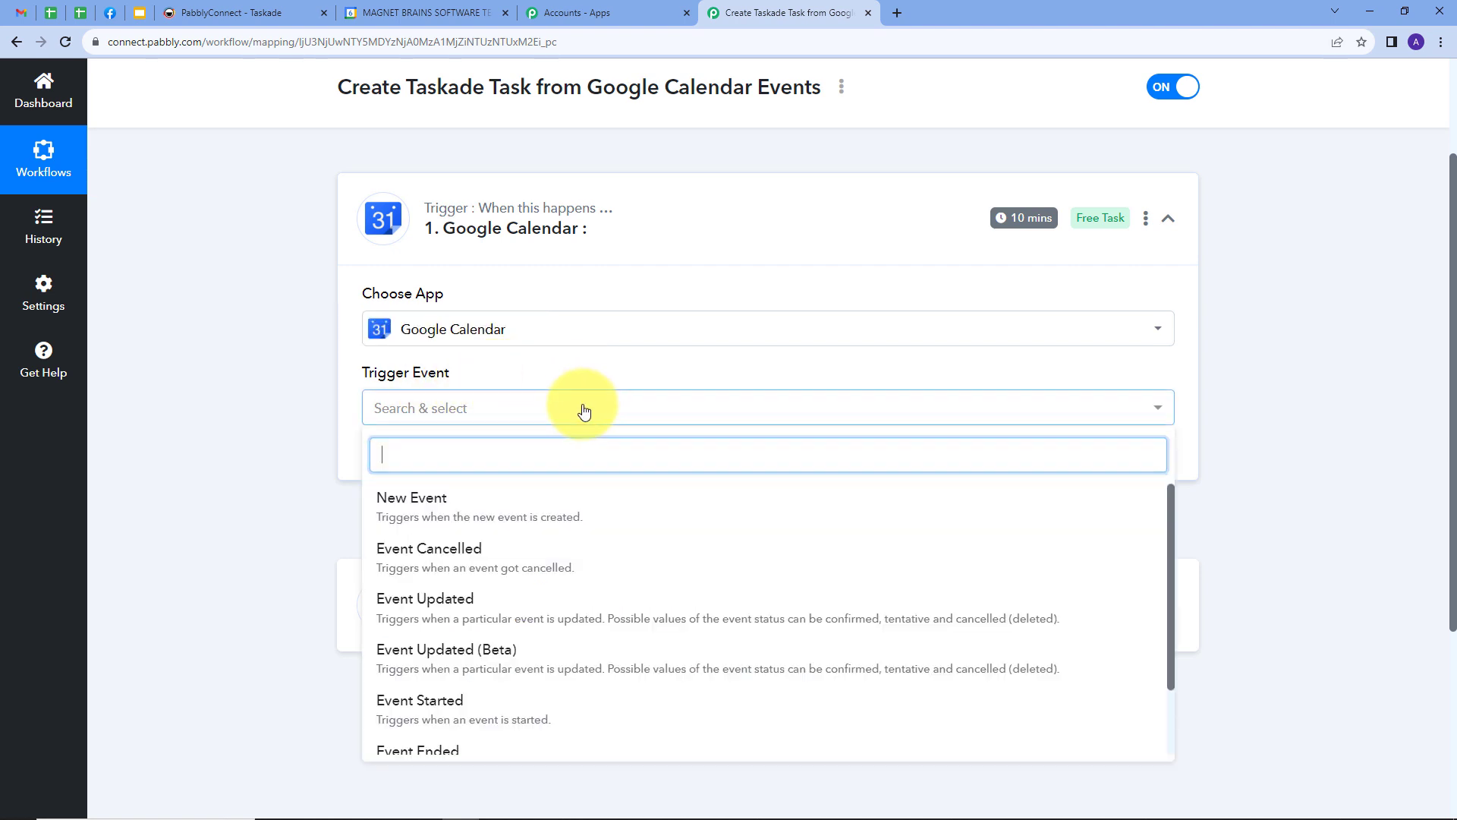
{"action": "left_click", "coordinate": [430, 514]}
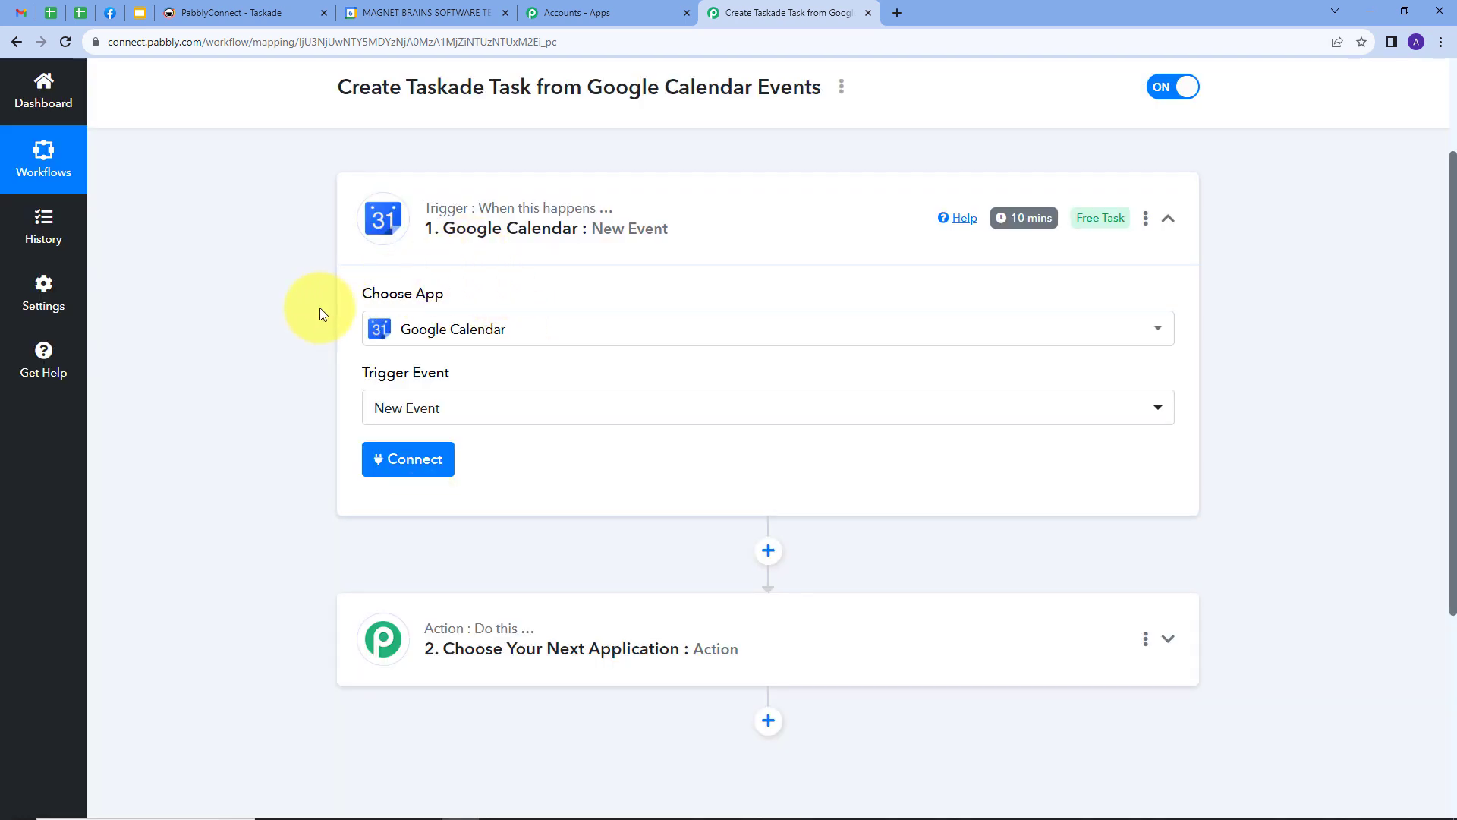
Connect the trigger to Google Calendar through a new connection, signing in with Google and allowing Pabbly Connect access
{"action": "left_click", "coordinate": [418, 464]}
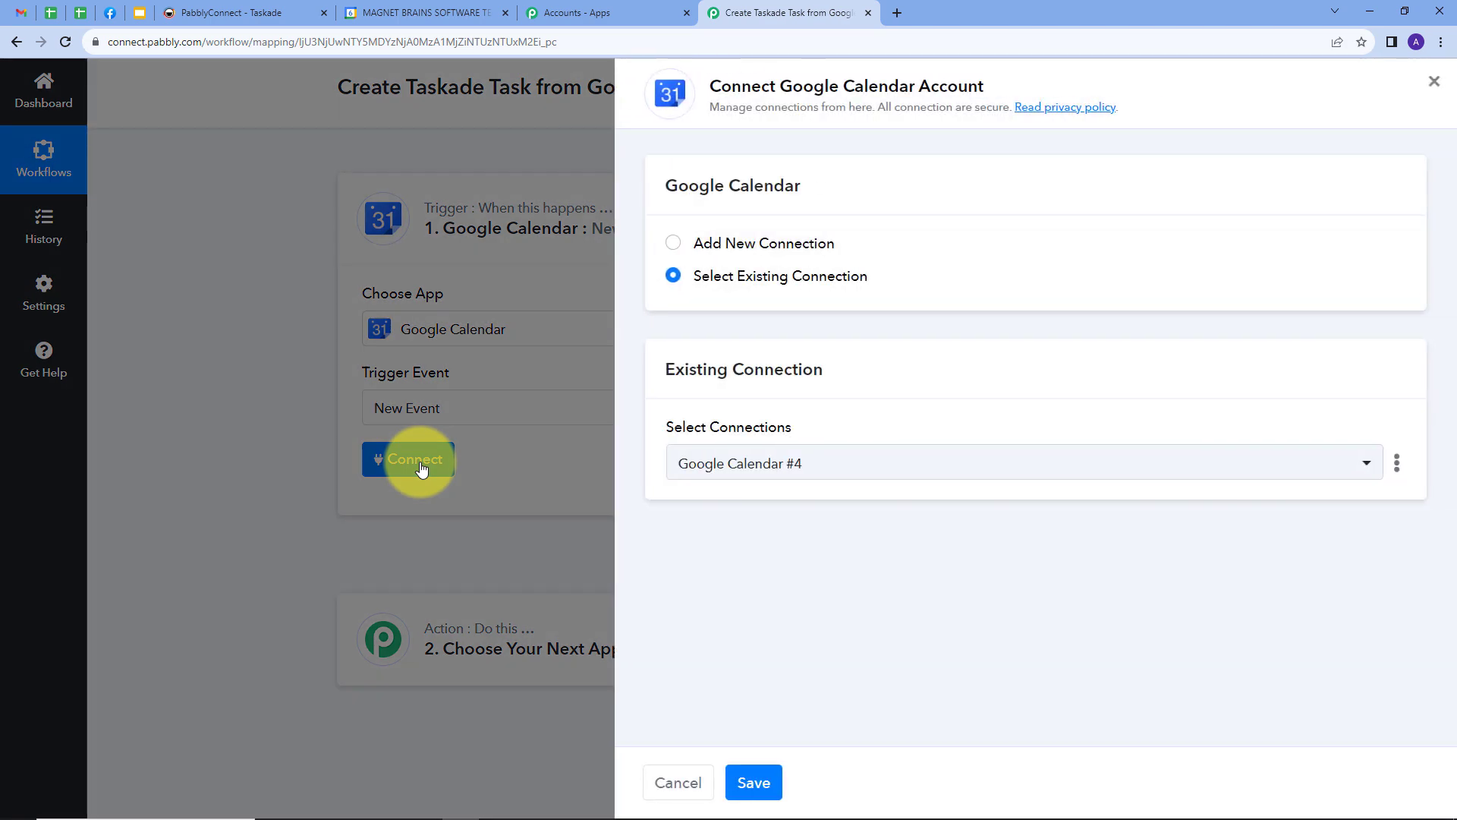
{"action": "left_click", "coordinate": [748, 246]}
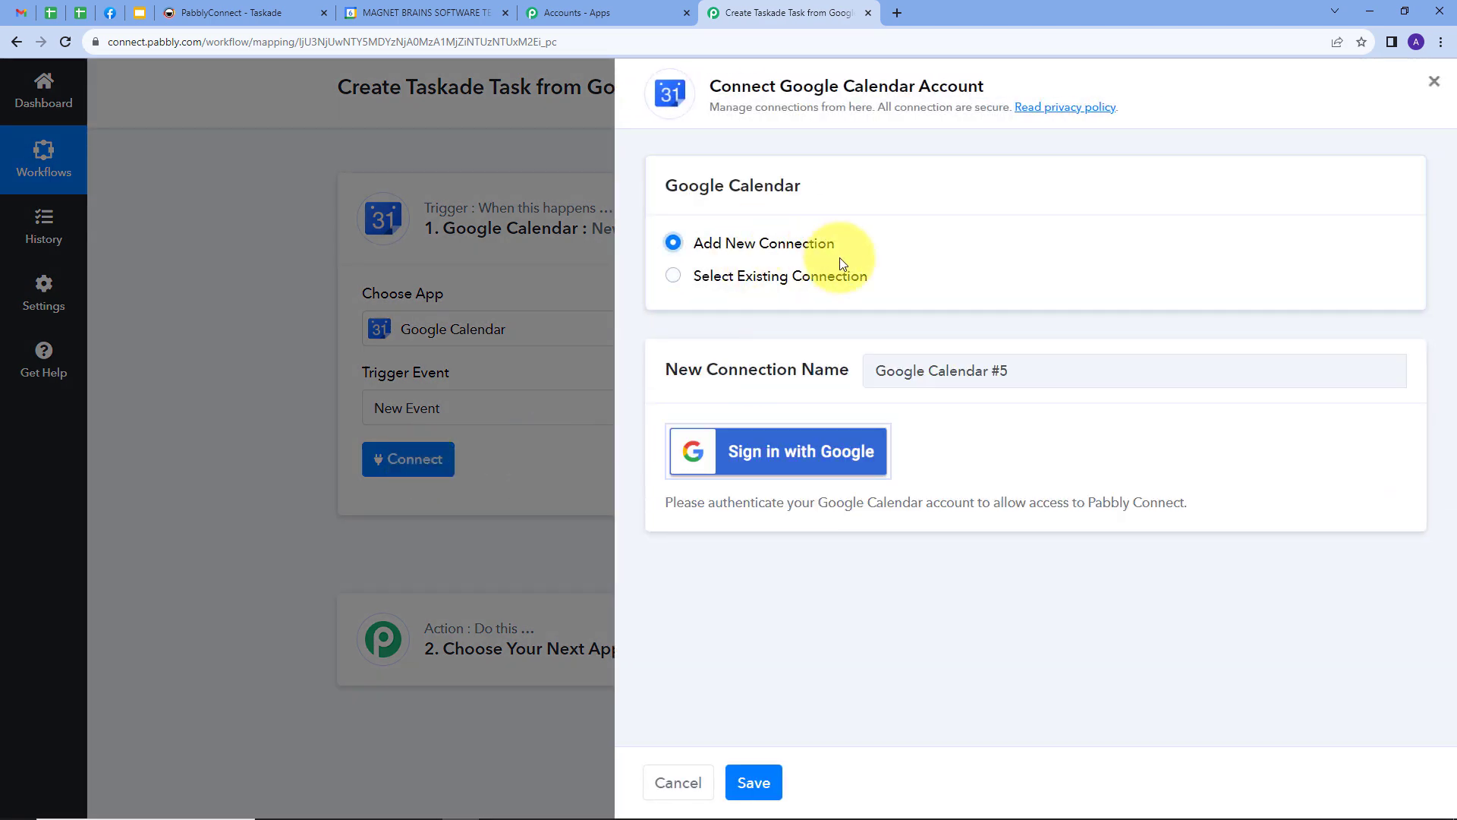
{"action": "left_click", "coordinate": [773, 456]}
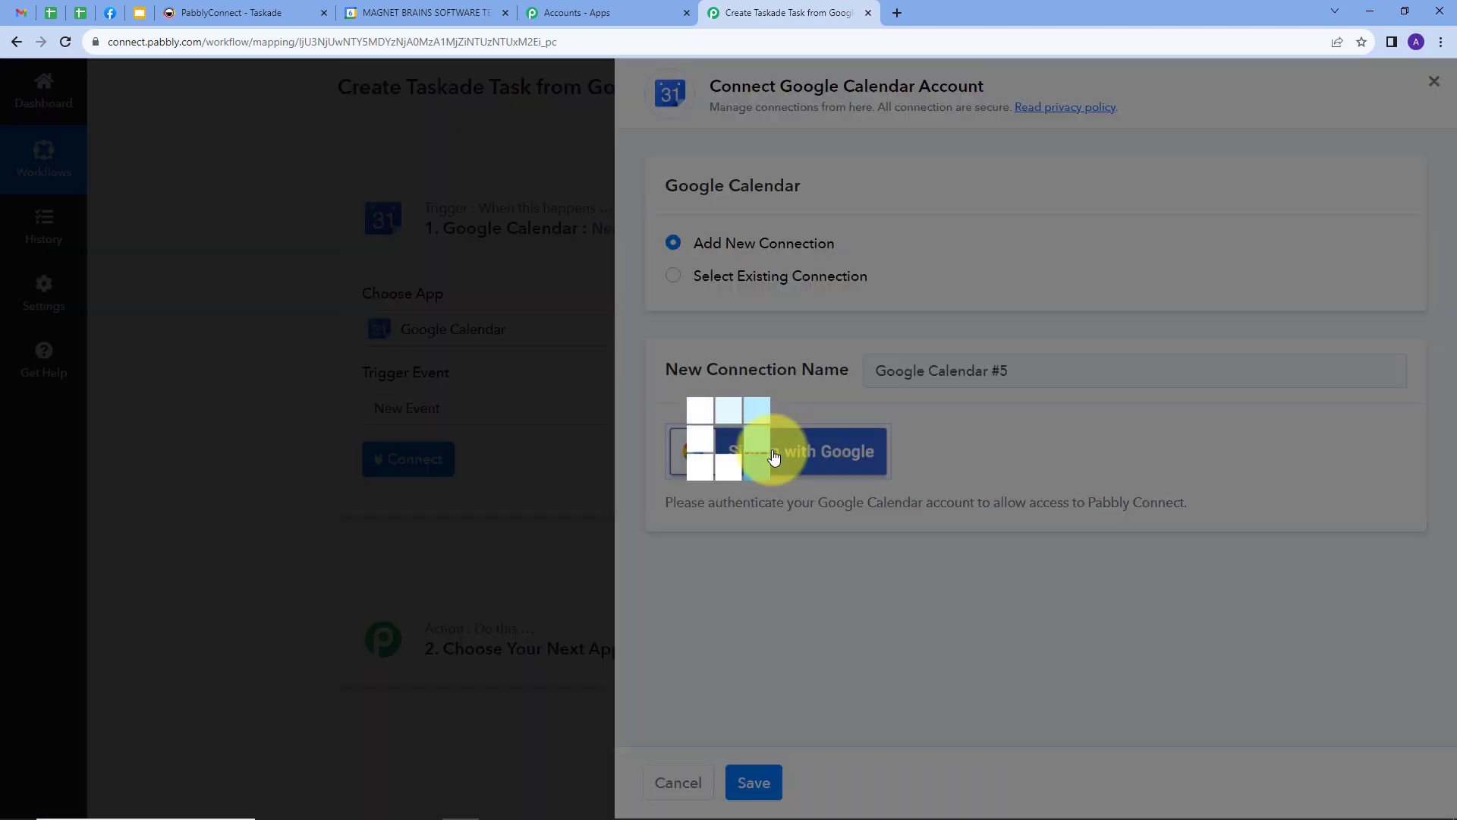
{"action": "scroll", "coordinate": [385, 381], "scroll_direction": "down", "scroll_amount": 1}
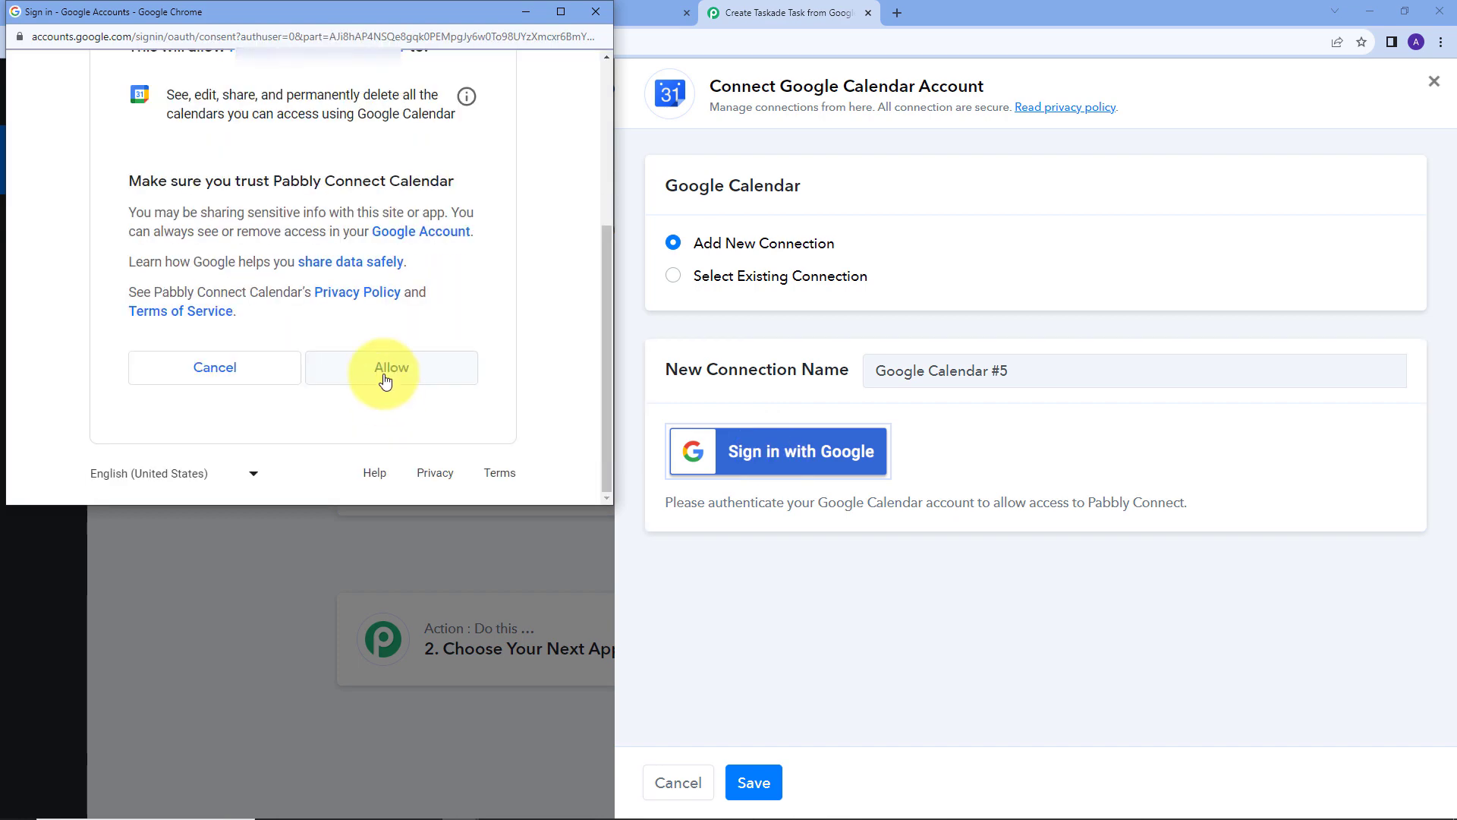
{"action": "left_click", "coordinate": [385, 379]}
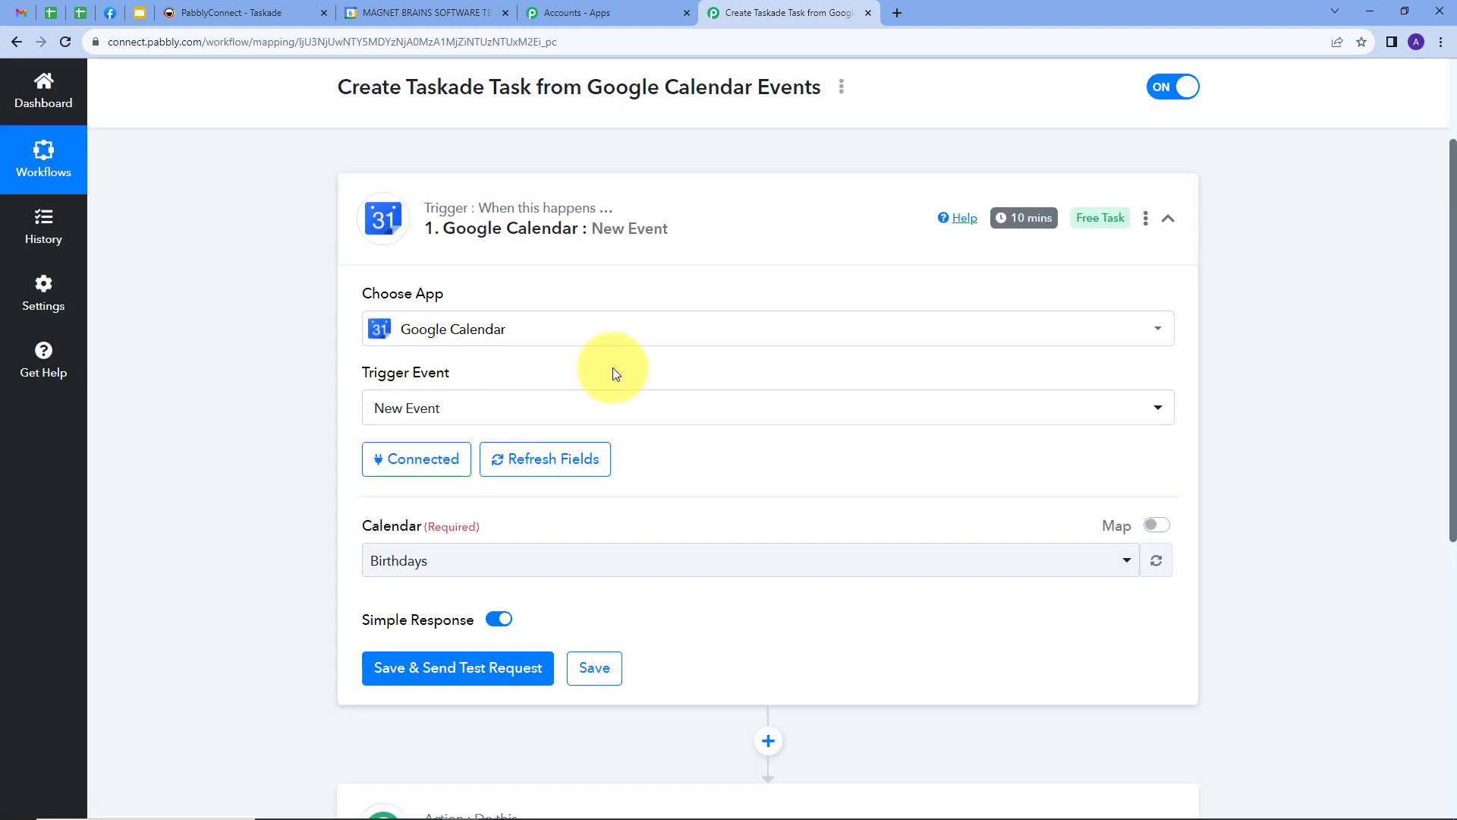
Check the calendar's name in Google Calendar and set the trigger's calendar to Demo
{"action": "scroll", "coordinate": [613, 367], "scroll_direction": "down", "scroll_amount": 1}
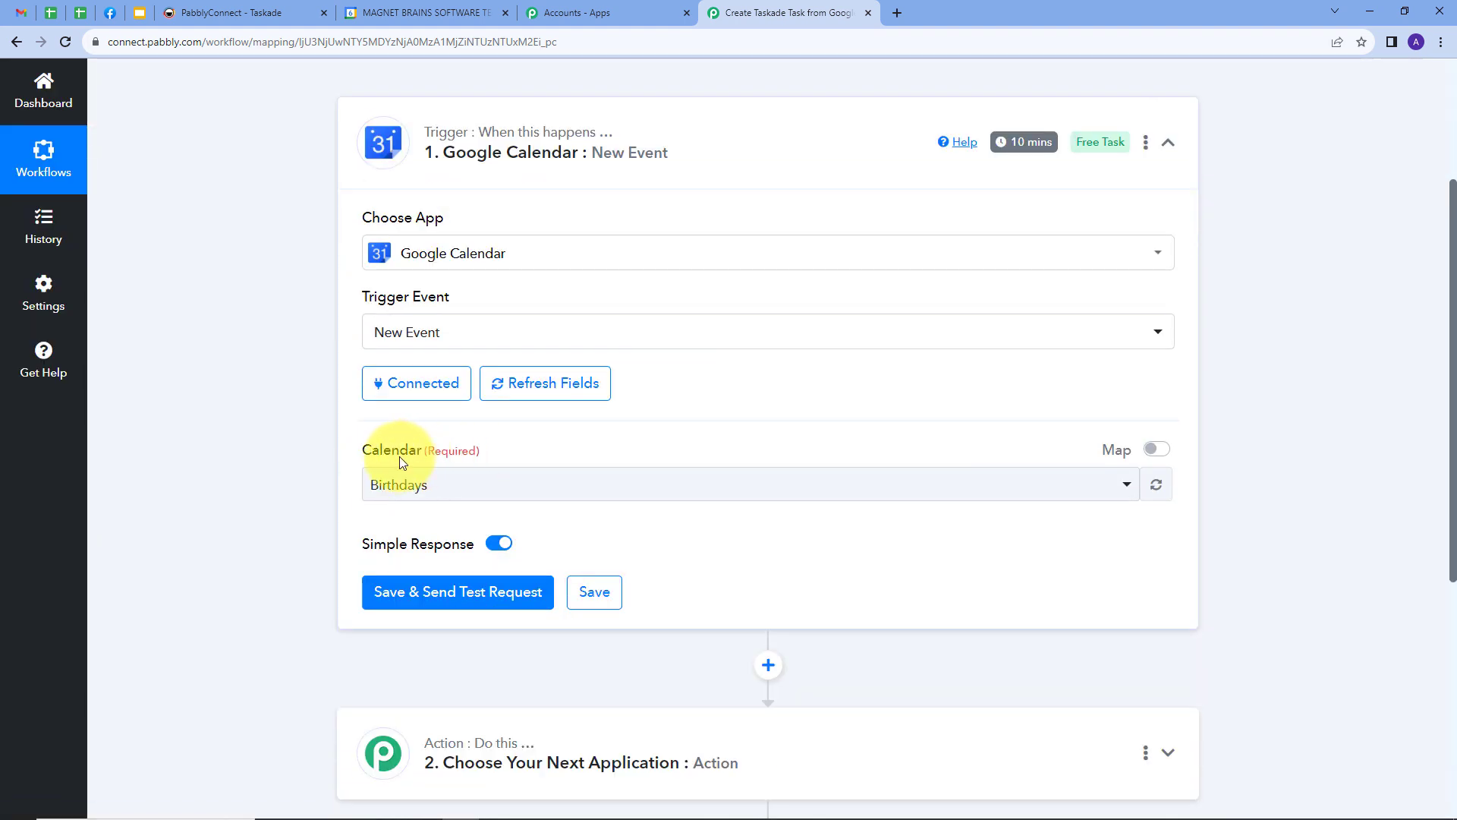
{"action": "left_click", "coordinate": [413, 12]}
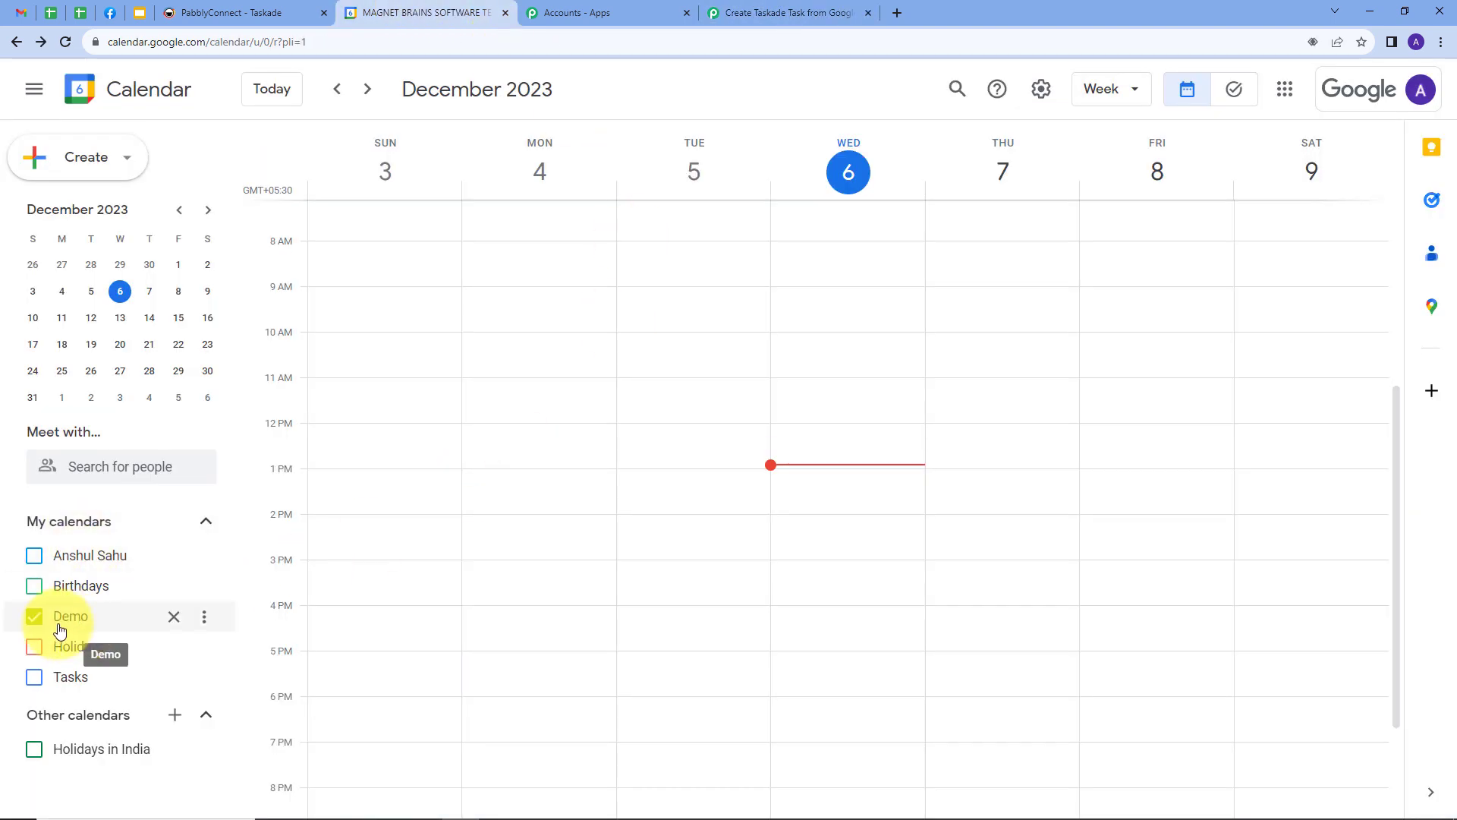
{"action": "left_click", "coordinate": [789, 13]}
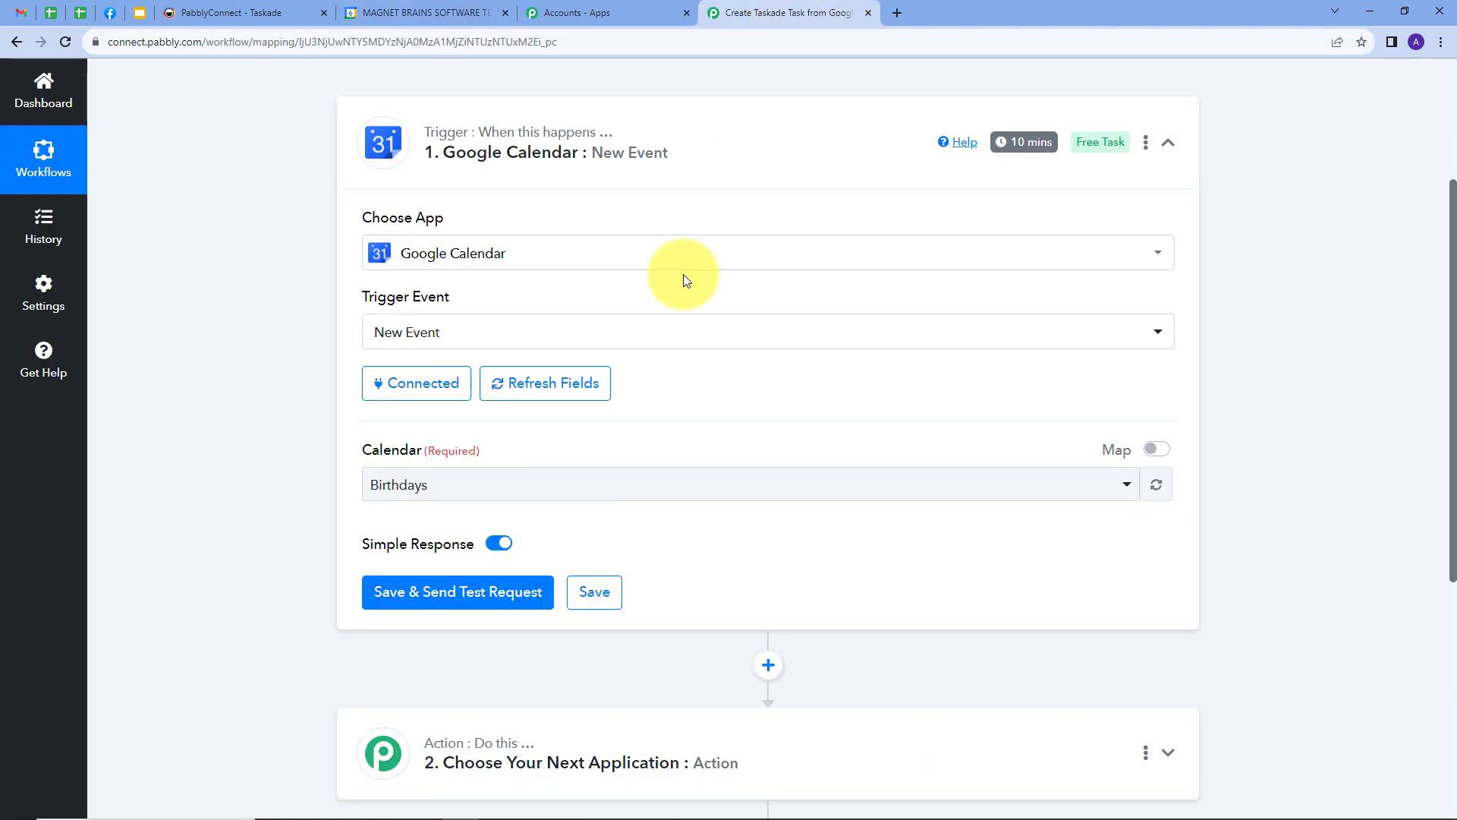
{"action": "left_click", "coordinate": [429, 493]}
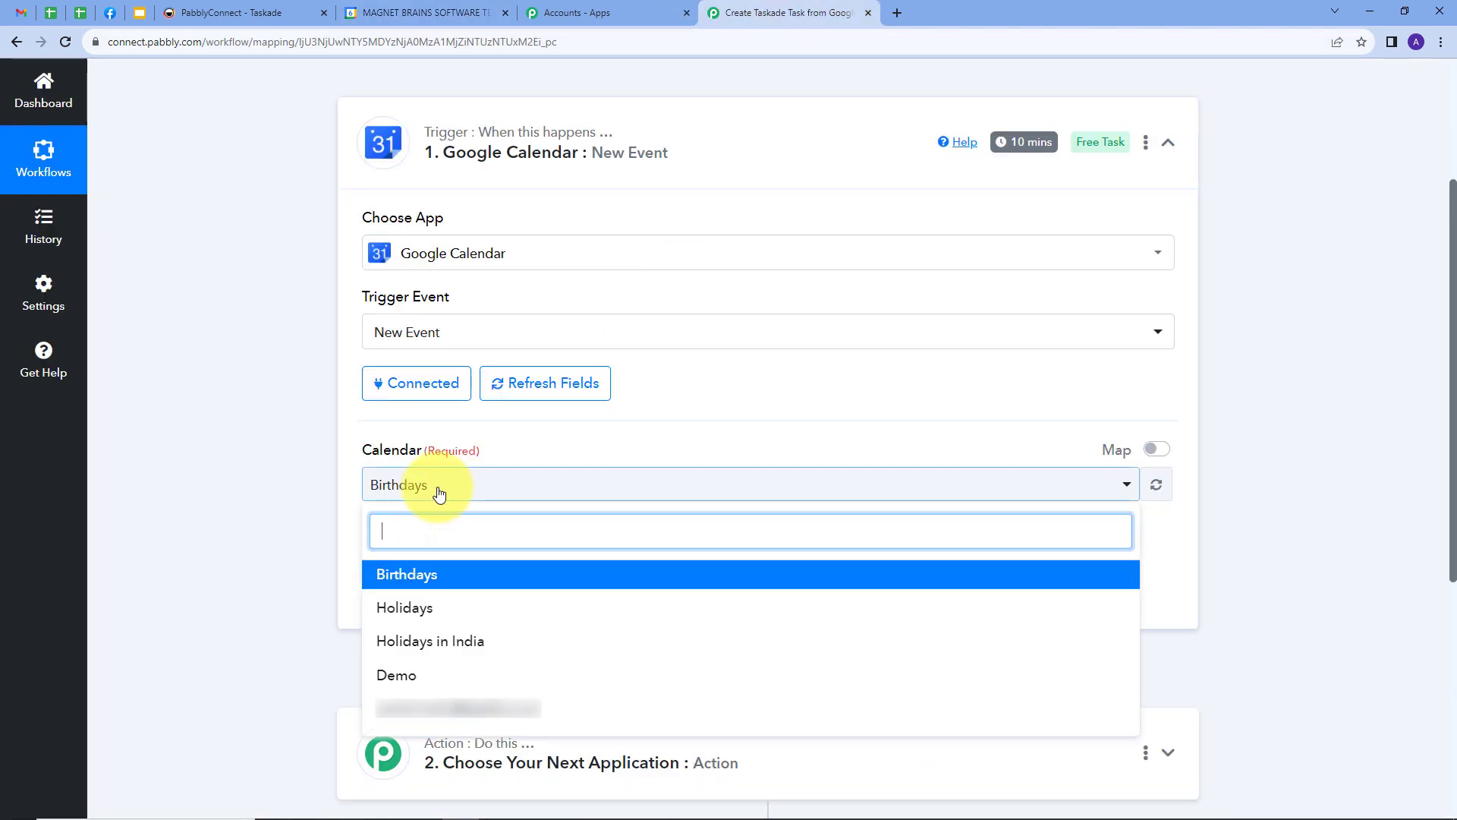
{"action": "left_click", "coordinate": [408, 676]}
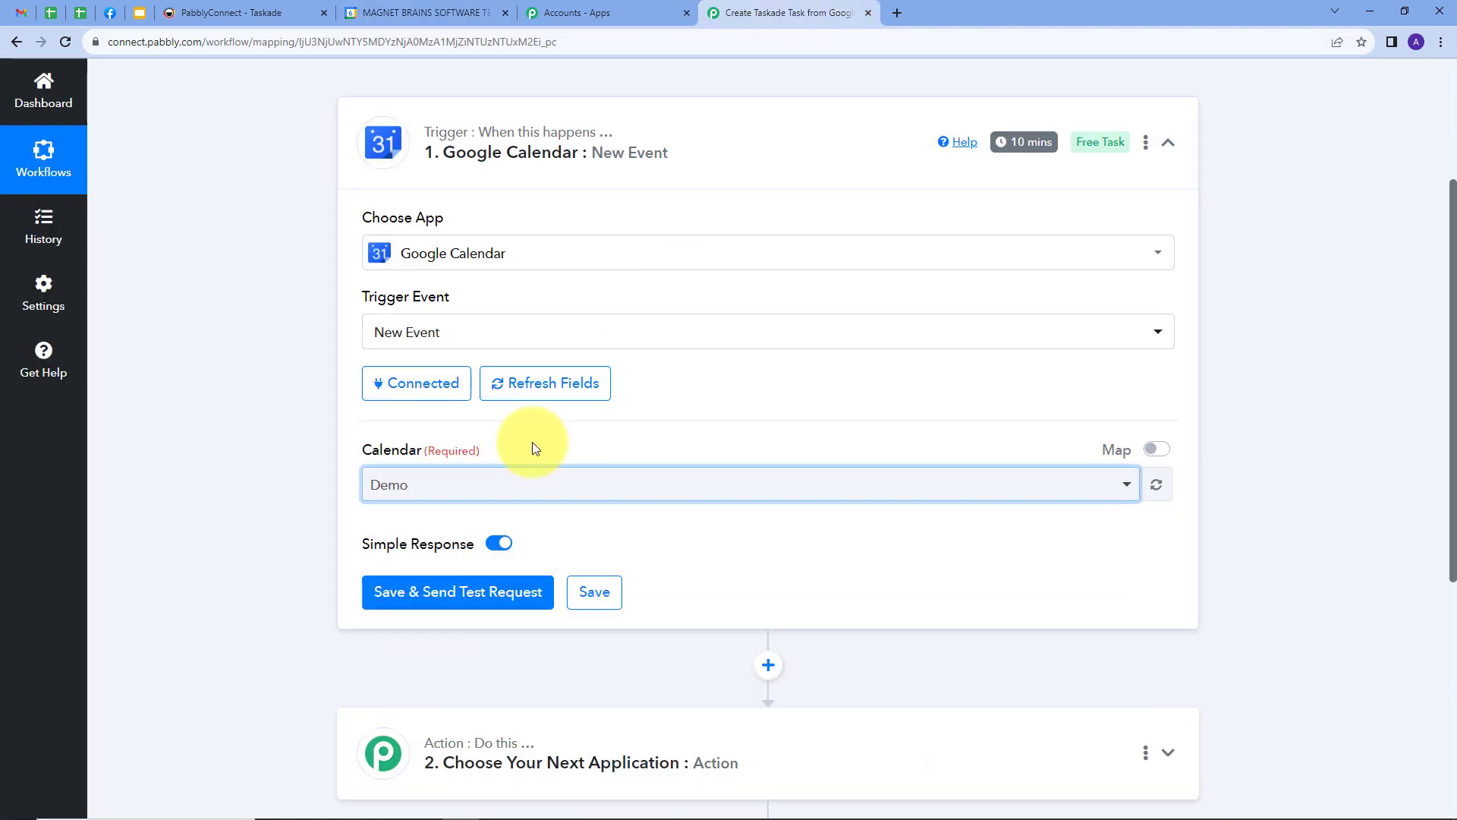
In Google Calendar, start a new Demo calendar event titled "Test Event" on Thursday, December 7, starting at 12:00pm
{"action": "left_click", "coordinate": [421, 12]}
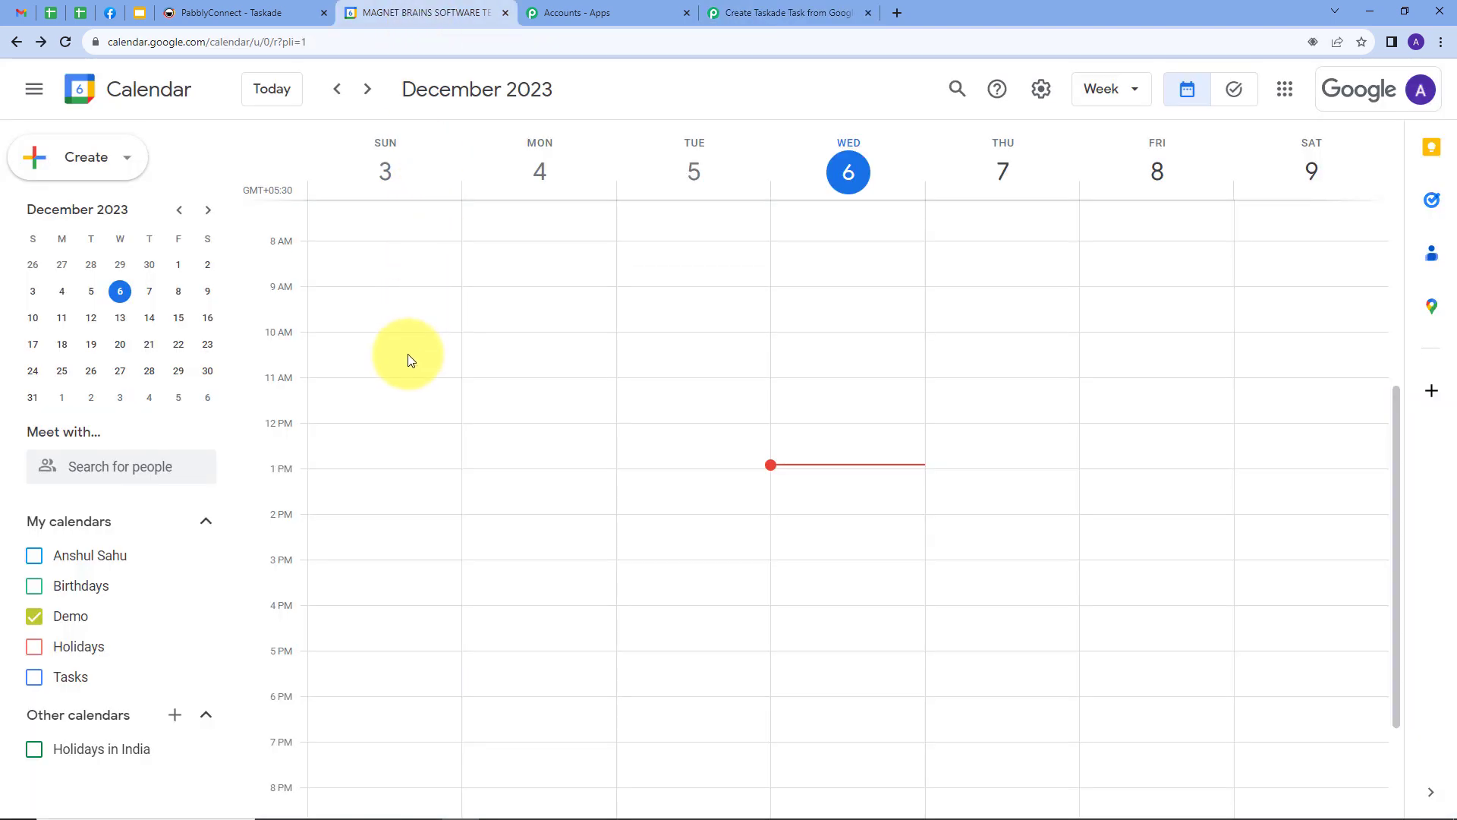
{"action": "left_click", "coordinate": [81, 163]}
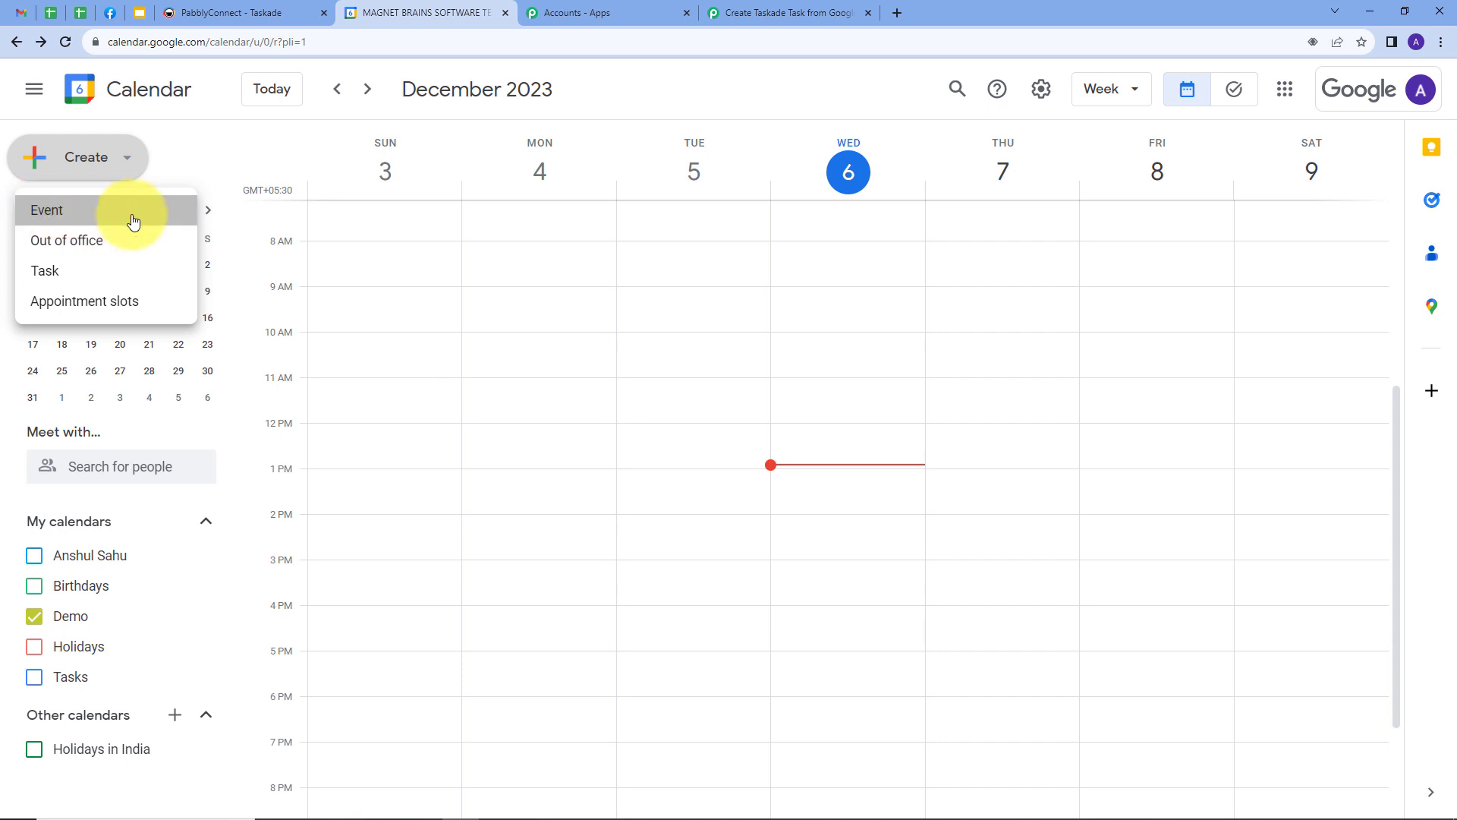
{"action": "left_click", "coordinate": [44, 208]}
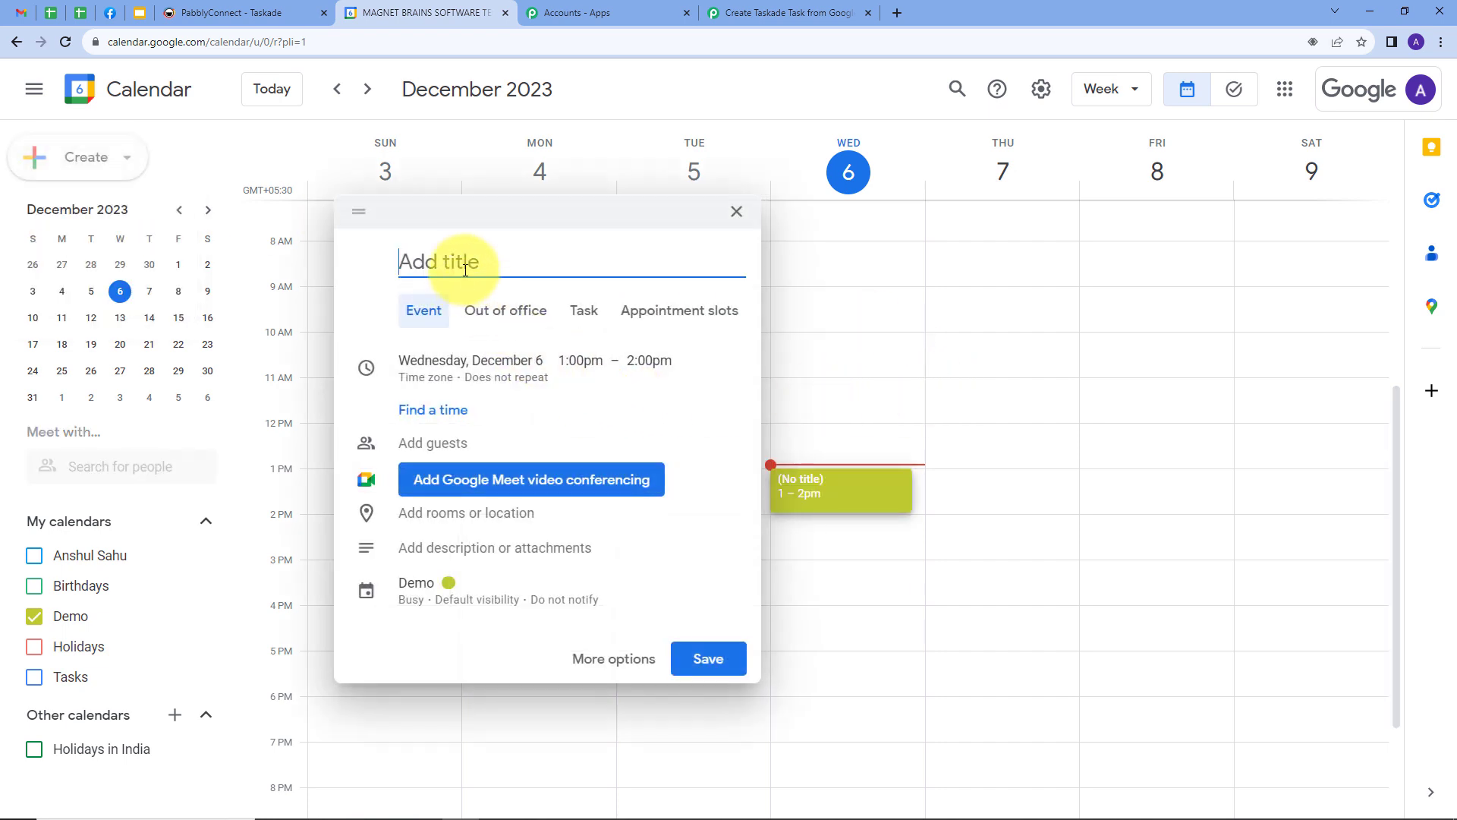
{"action": "type", "text": "Test Event"}
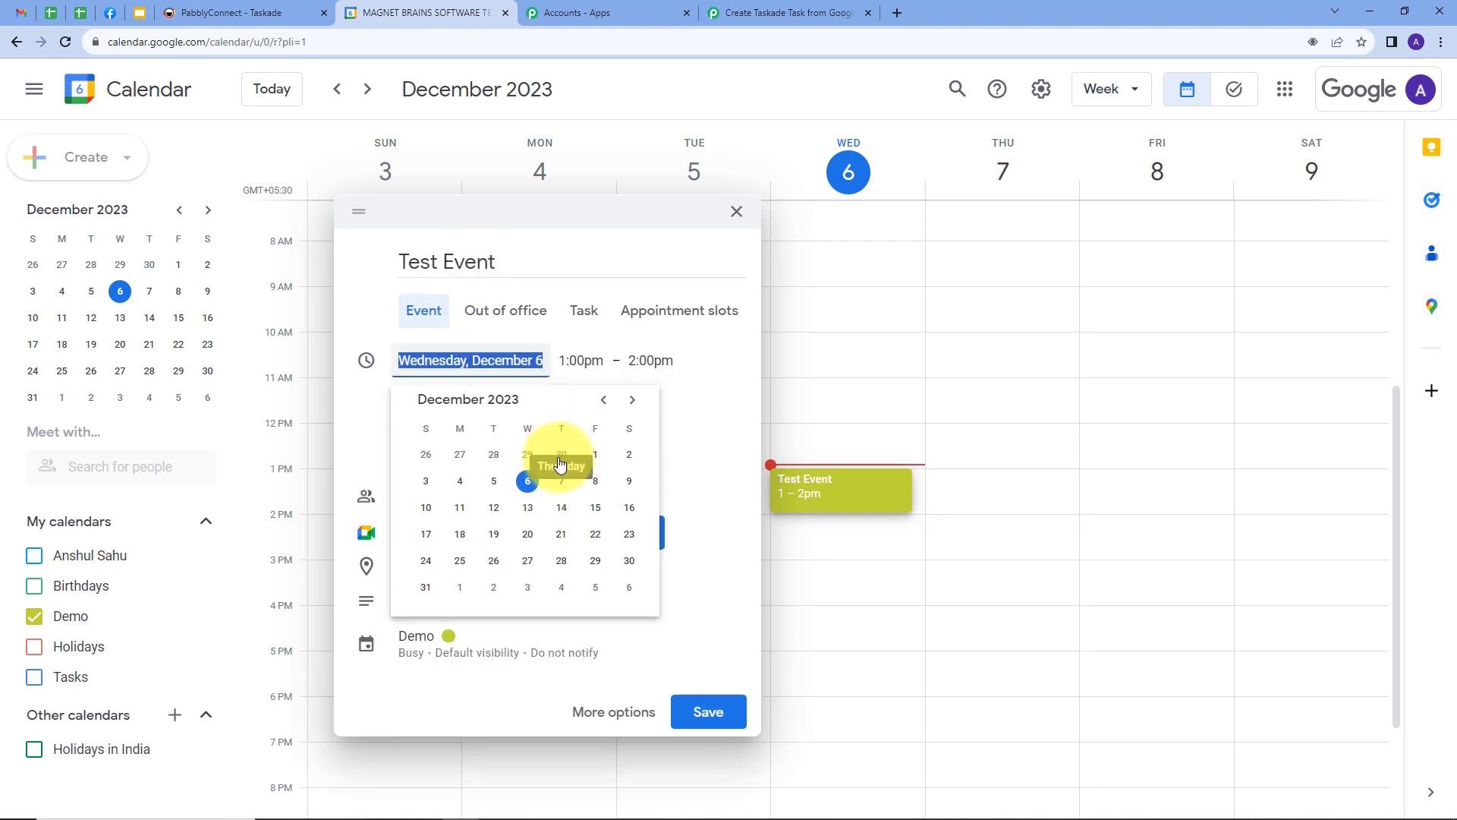
{"action": "left_click", "coordinate": [561, 481]}
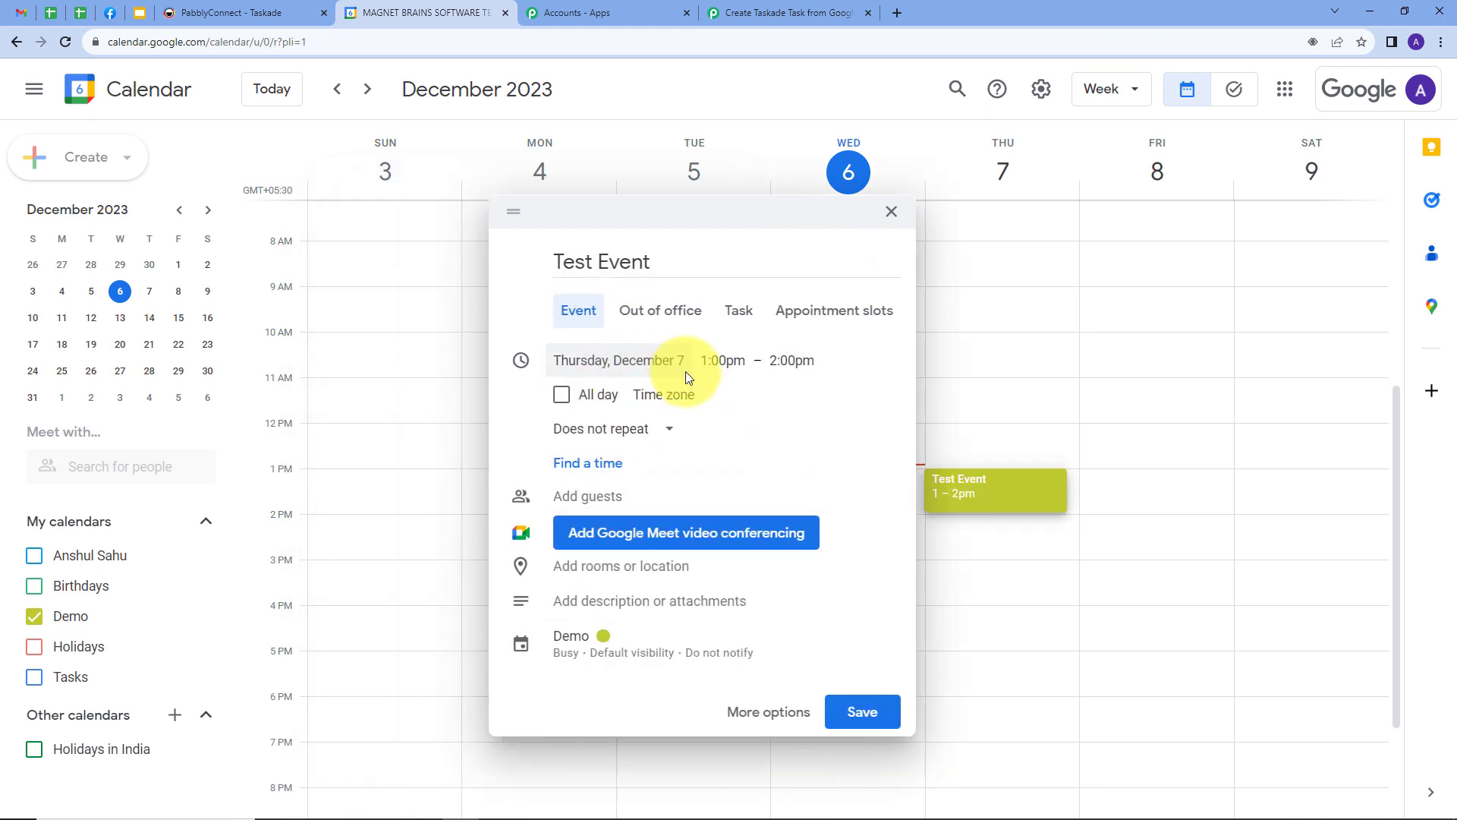
{"action": "left_click", "coordinate": [722, 360]}
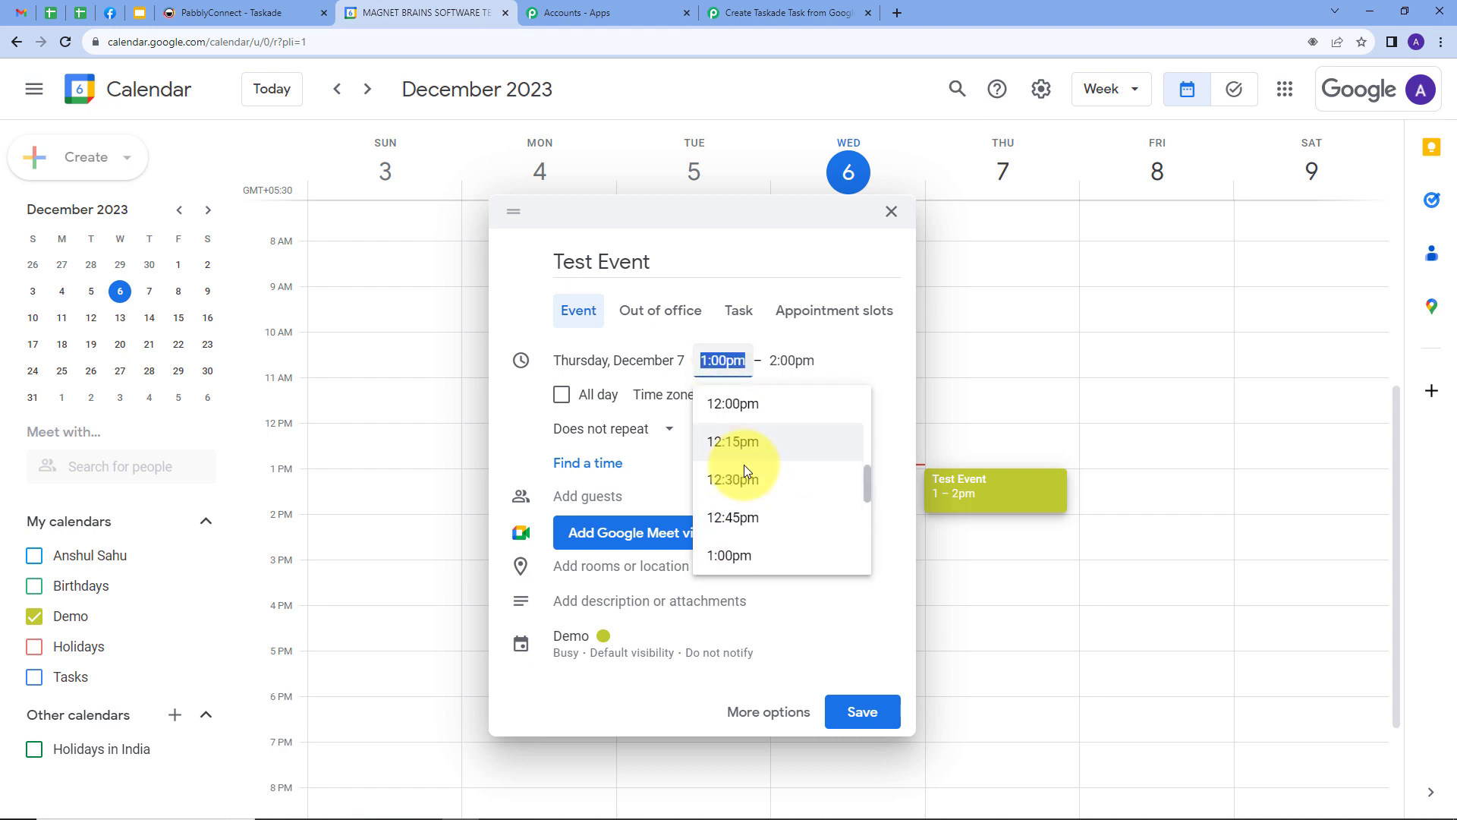
{"action": "left_click", "coordinate": [812, 405]}
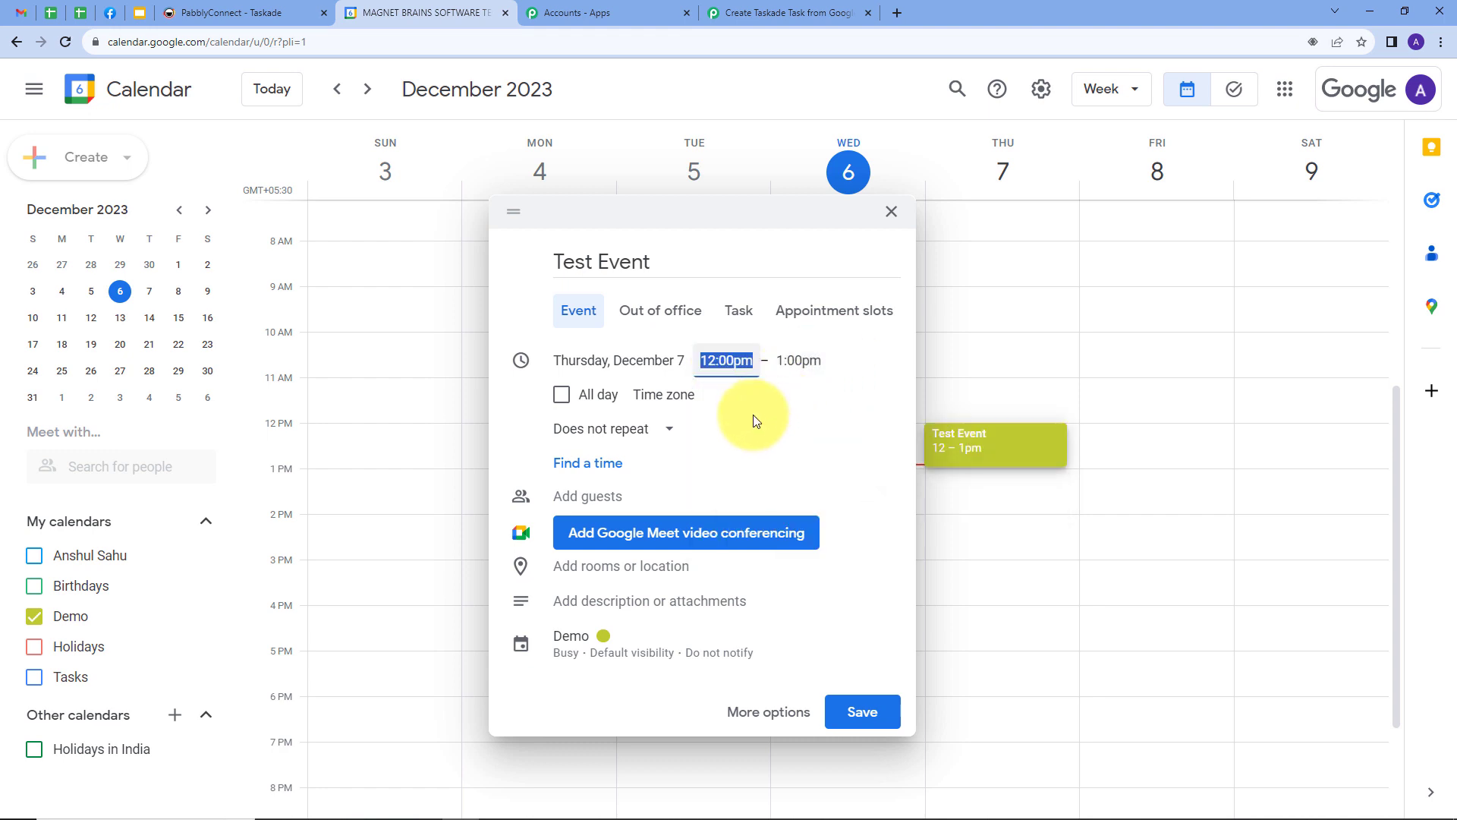
Accept the India Standard Time zone, add the description "This is for testing purpose", and save the event
{"action": "left_click", "coordinate": [664, 395]}
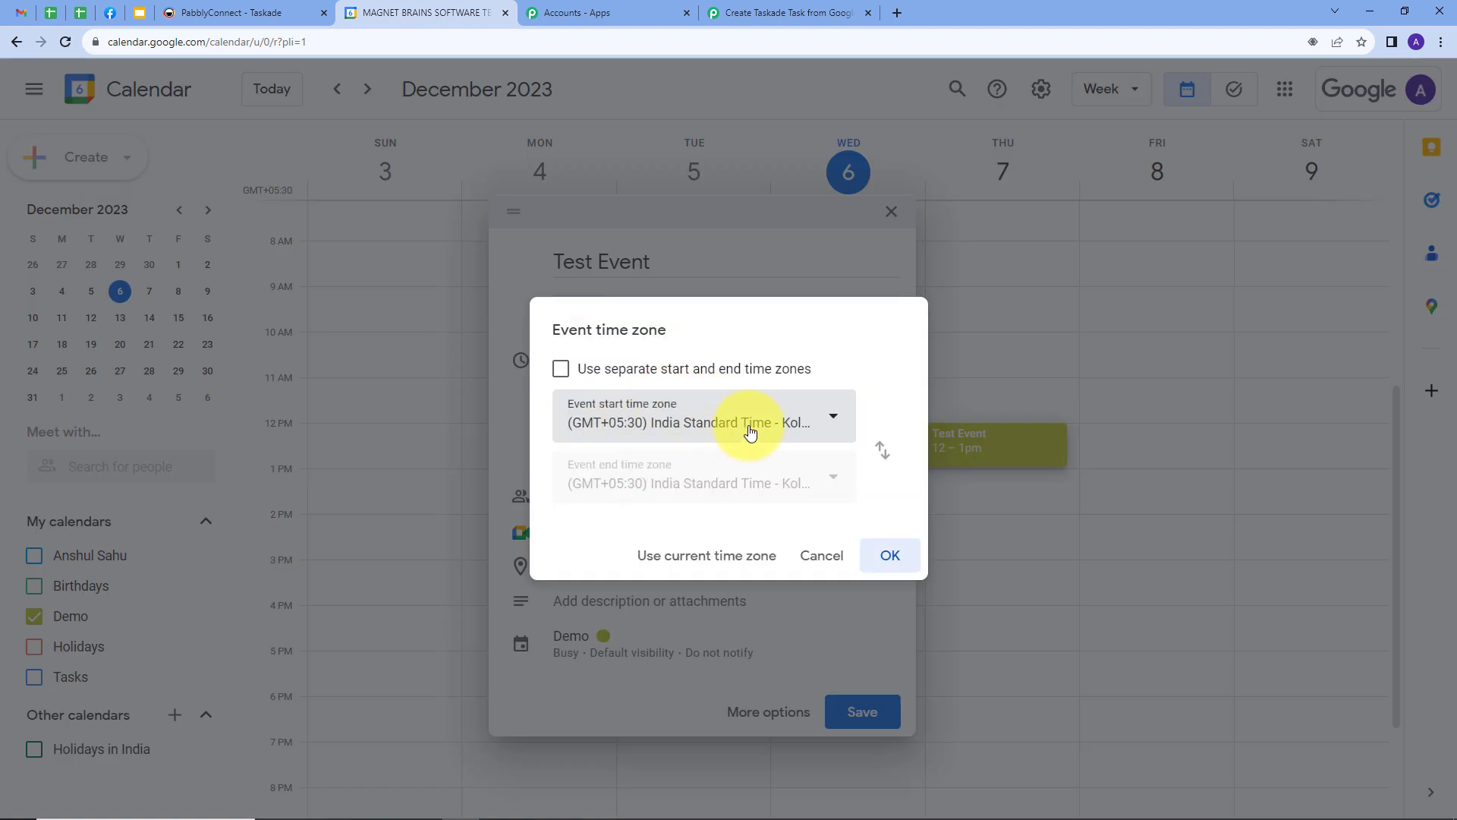
{"action": "left_click", "coordinate": [886, 556]}
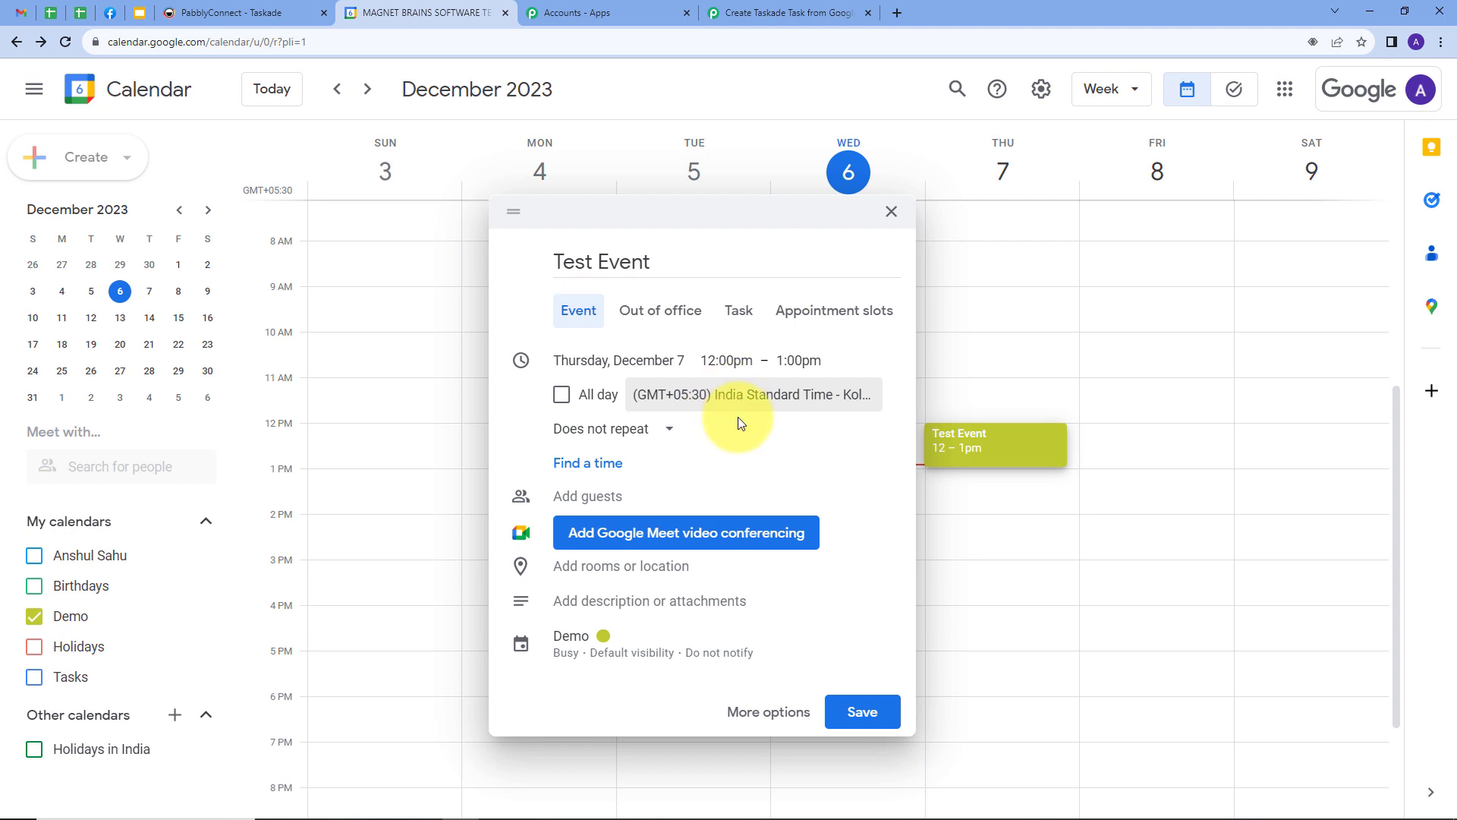
{"action": "left_click", "coordinate": [622, 603]}
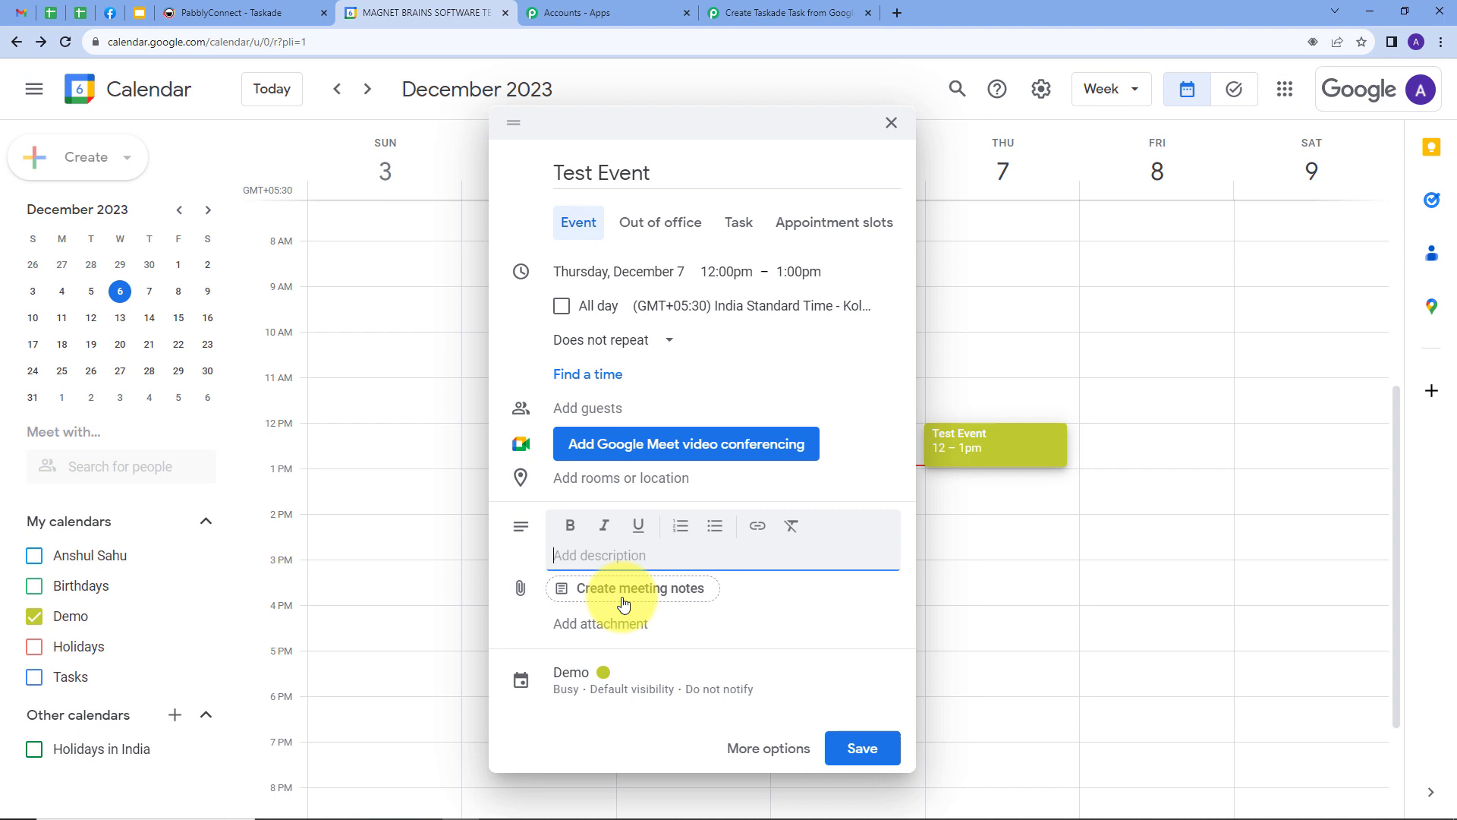
{"action": "type", "text": "This is for testing purpose"}
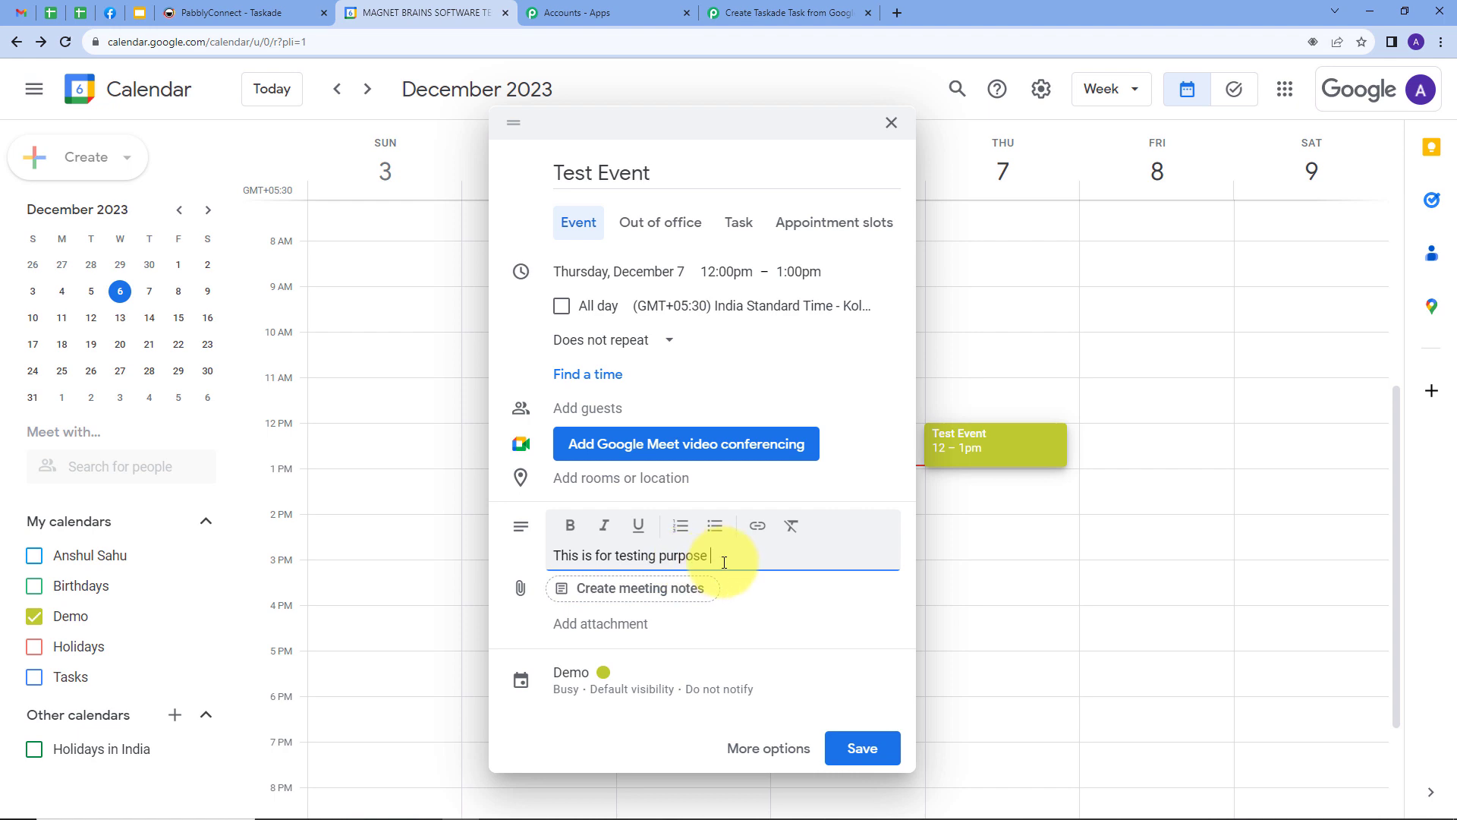
{"action": "left_click", "coordinate": [861, 747]}
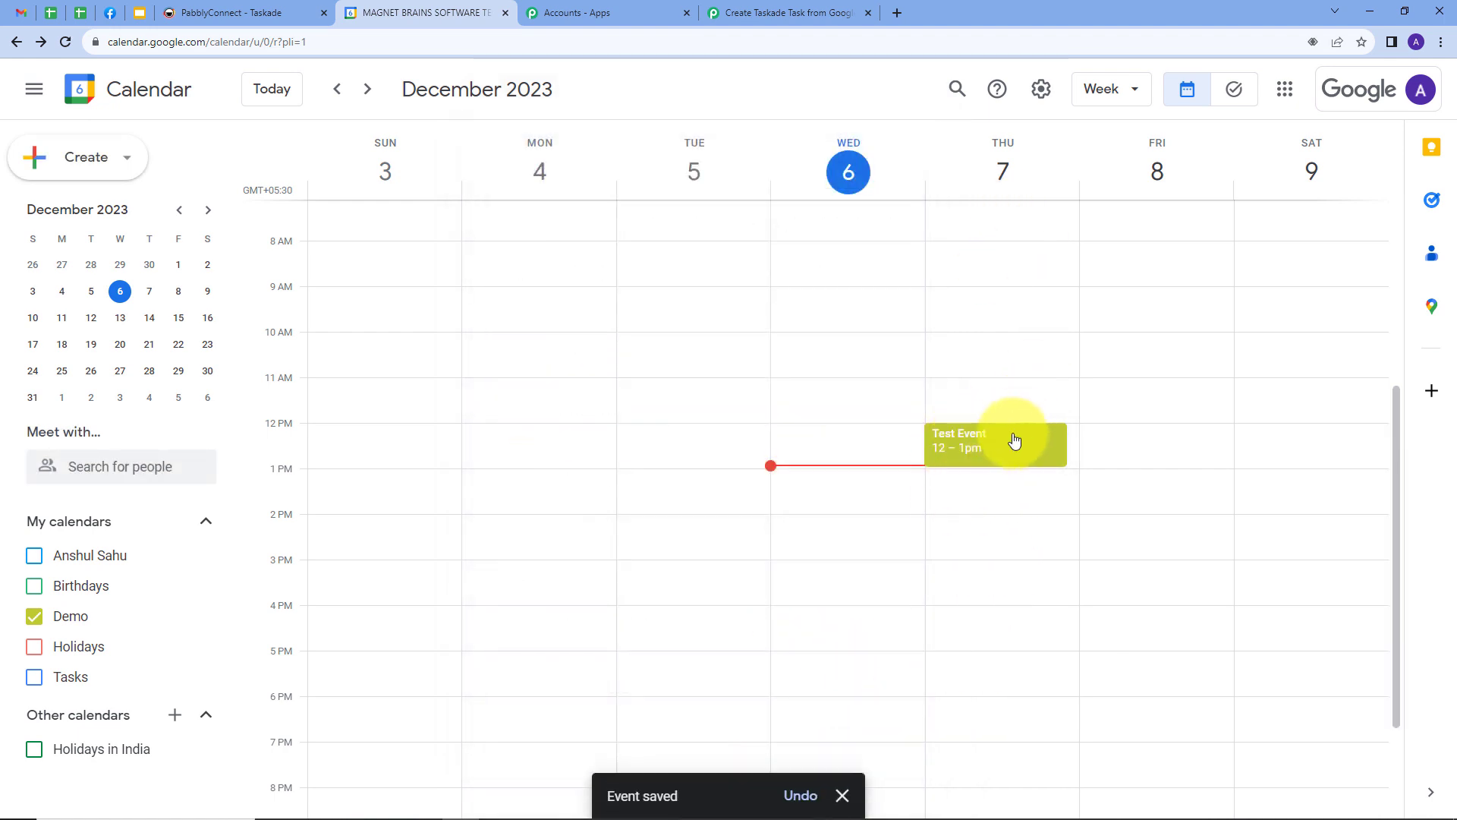
{"action": "left_click", "coordinate": [977, 455]}
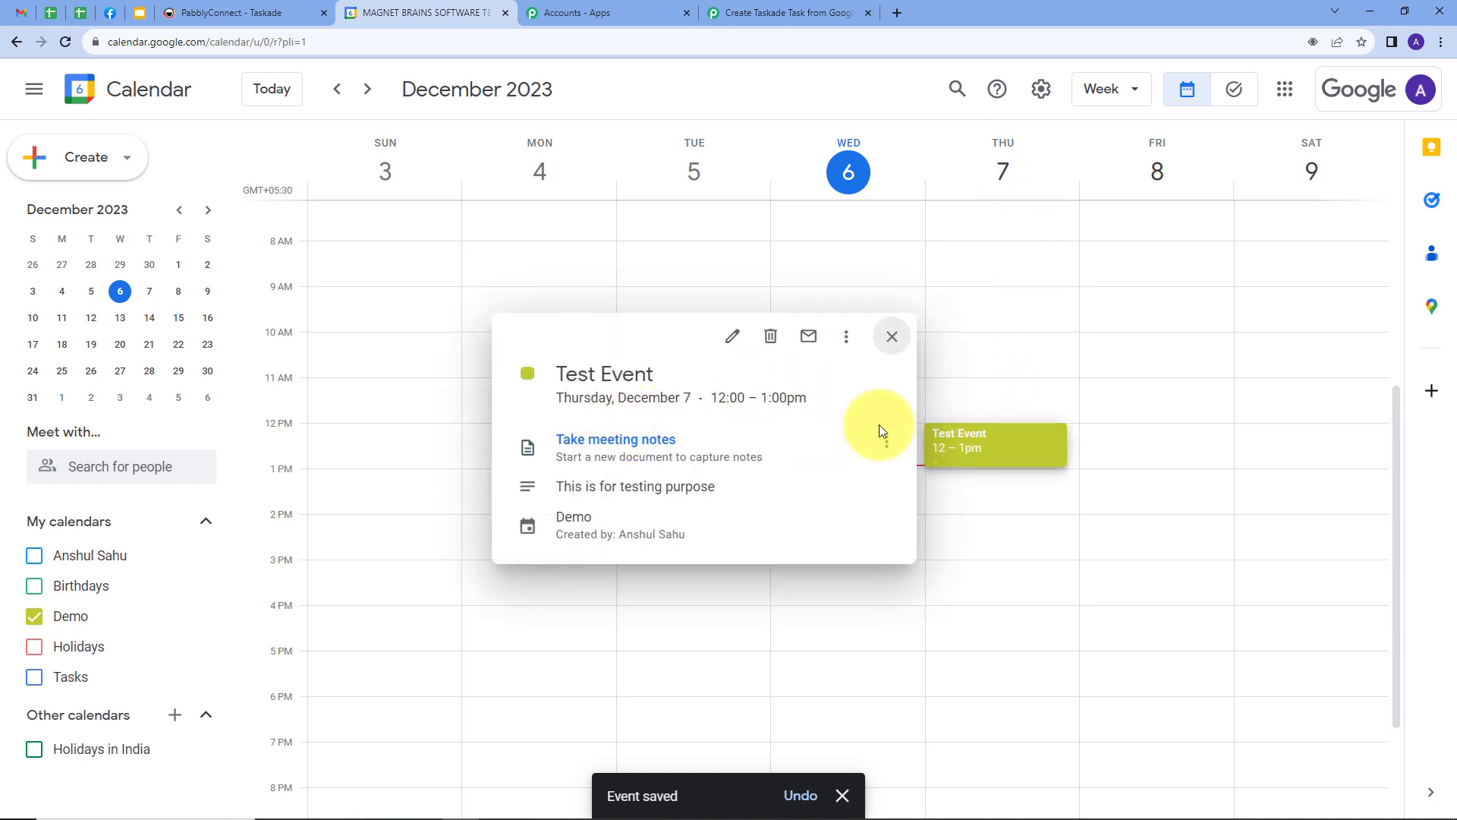
Switch back to the Pabbly Connect workflow, save the Google Calendar trigger and send a test request
{"action": "left_click", "coordinate": [779, 11]}
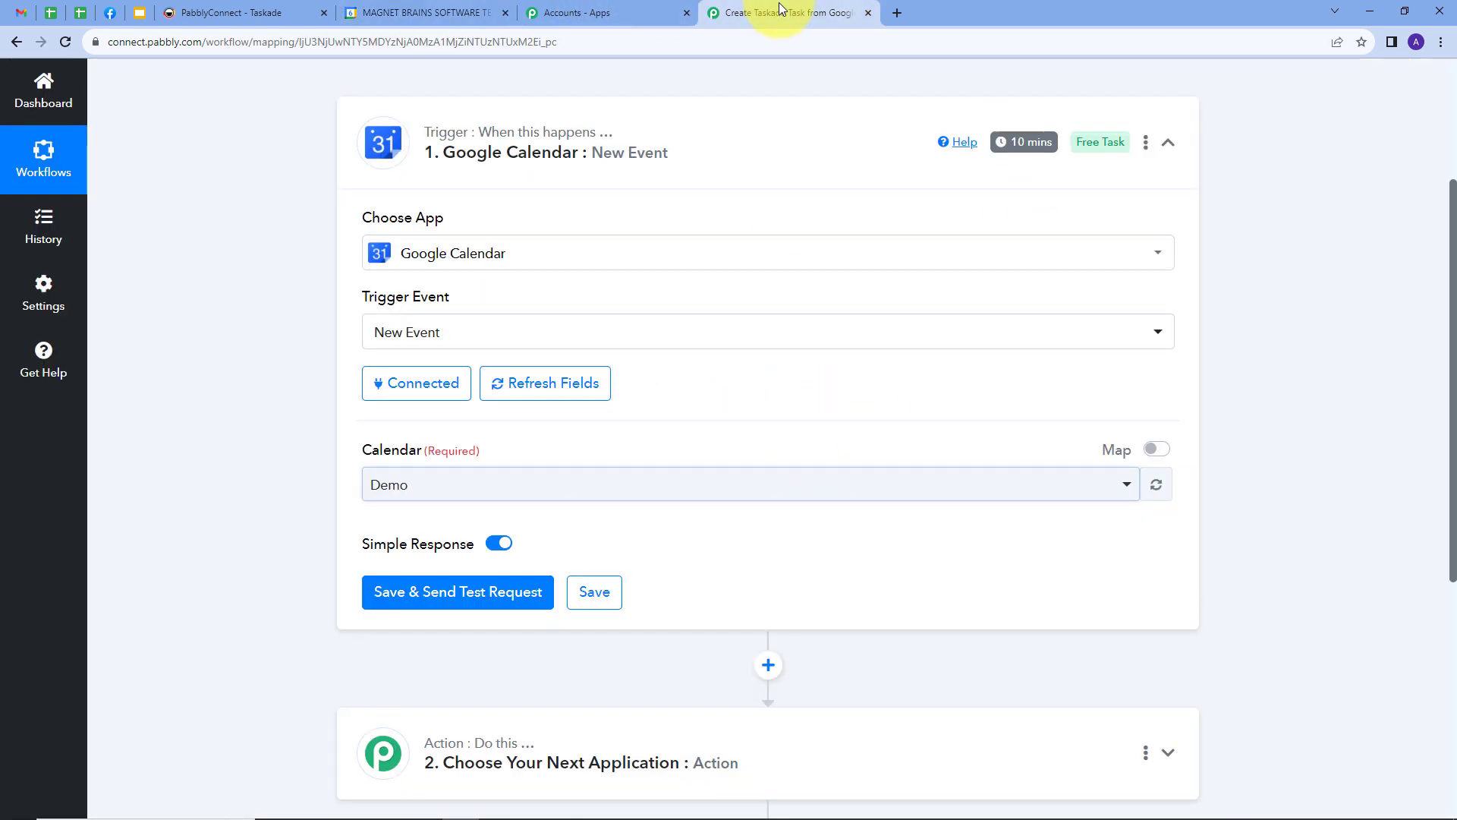
{"action": "left_click", "coordinate": [411, 587]}
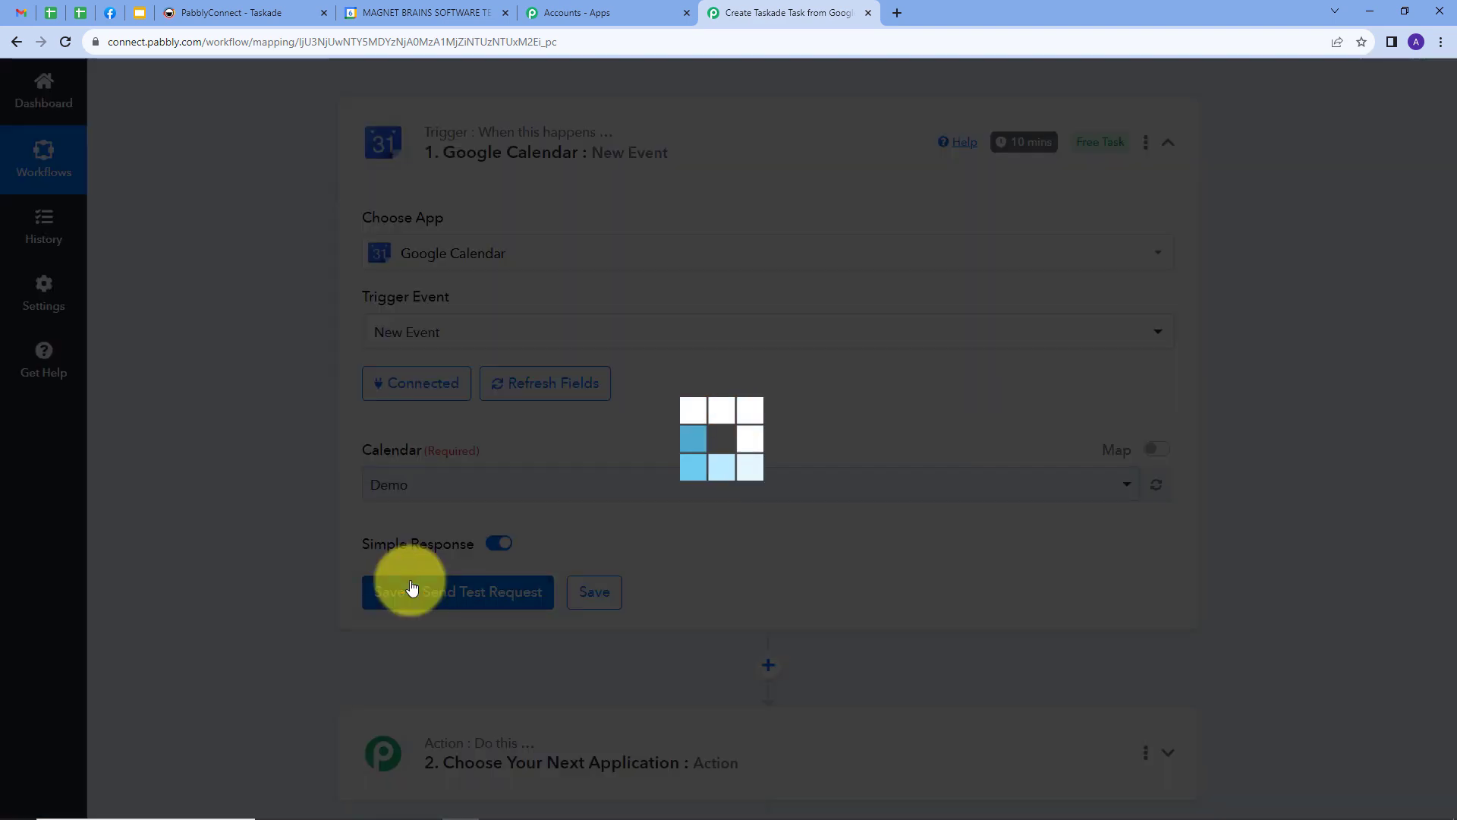
{"action": "scroll", "coordinate": [959, 523], "scroll_direction": "down", "scroll_amount": 5}
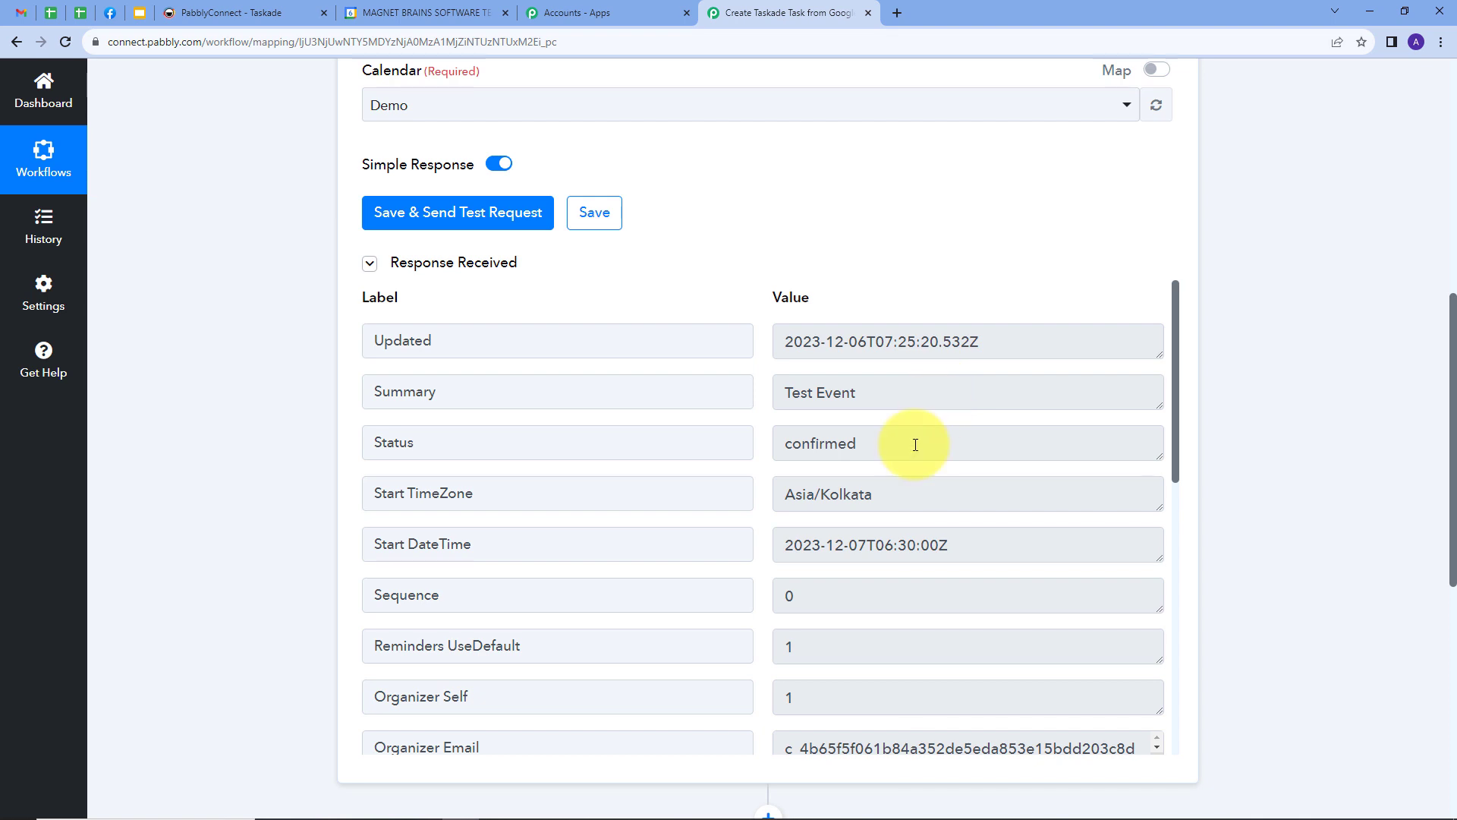
Examine the trigger's polling interval and the time zone, start and end date-time, and description values in the received response
{"action": "scroll", "coordinate": [931, 480], "scroll_direction": "up", "scroll_amount": 3}
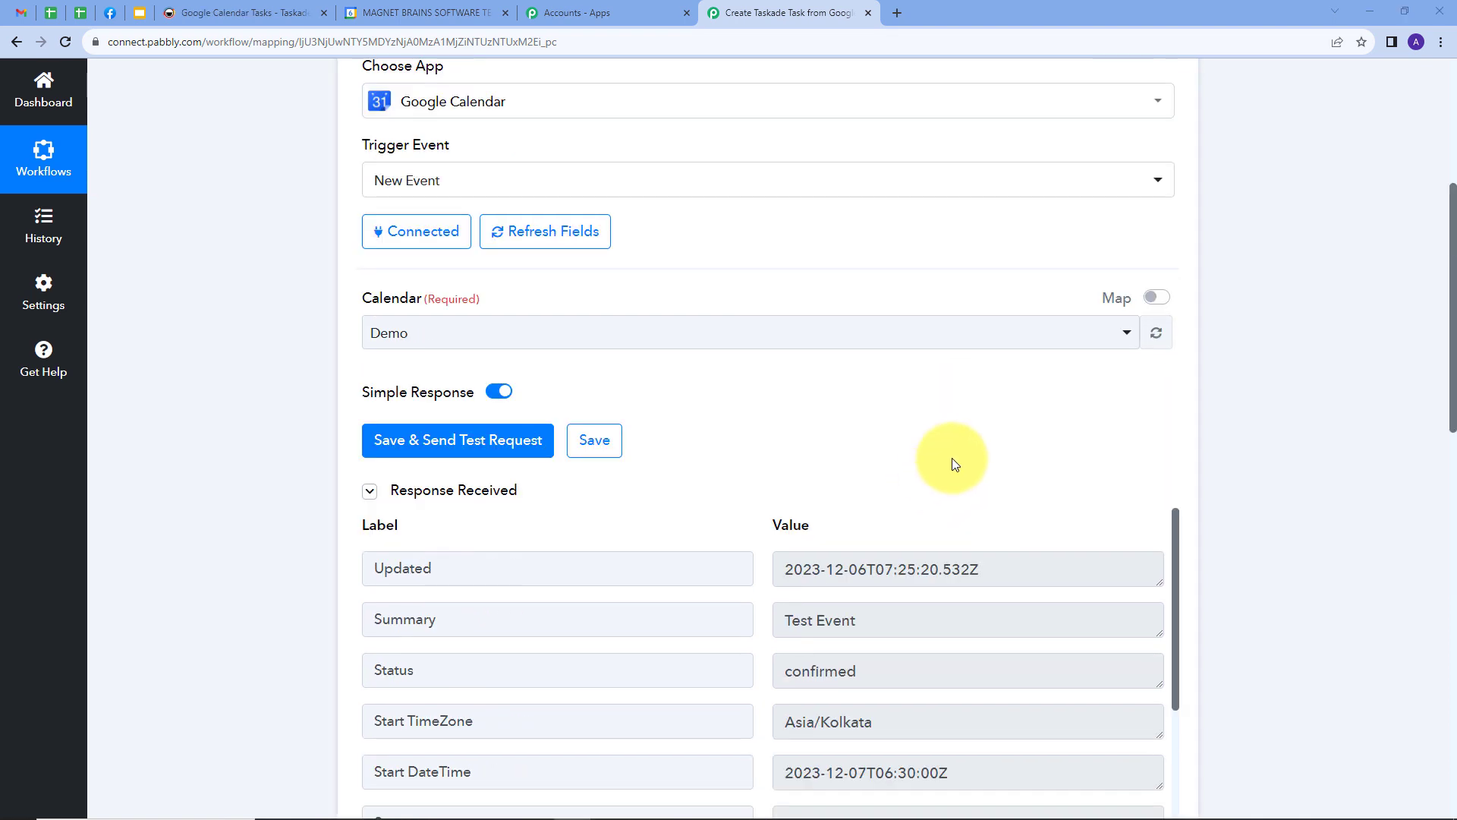
{"action": "scroll", "coordinate": [952, 461], "scroll_direction": "up", "scroll_amount": 3}
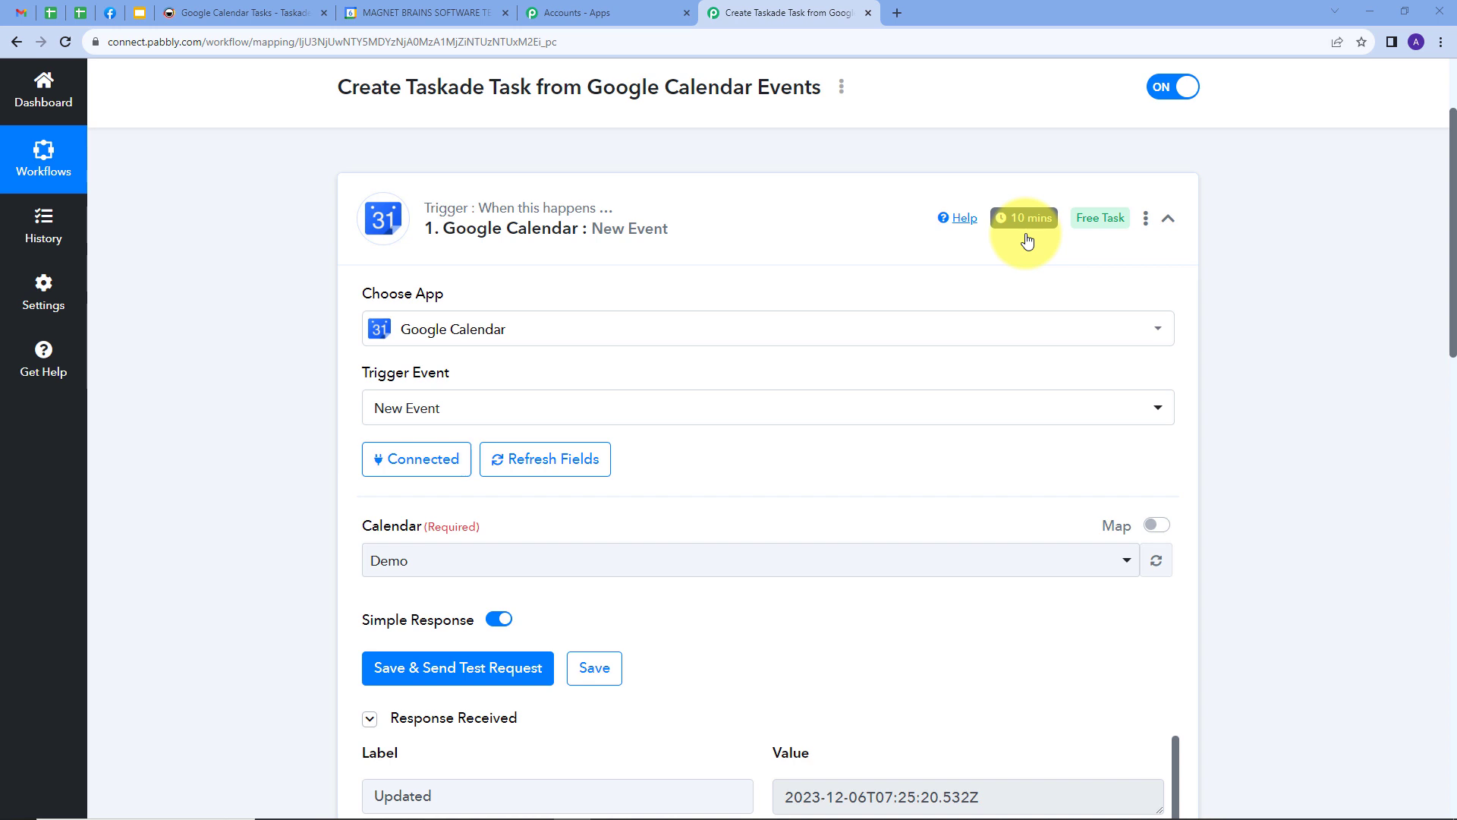
{"action": "scroll", "coordinate": [1027, 242], "scroll_direction": "down", "scroll_amount": 6}
{"action": "left_click_drag", "start_coordinate": [784, 392], "coordinate": [771, 420]}
{"action": "scroll", "coordinate": [898, 397], "scroll_direction": "down", "scroll_amount": 1}
{"action": "scroll", "coordinate": [950, 431], "scroll_direction": "down", "scroll_amount": 1}
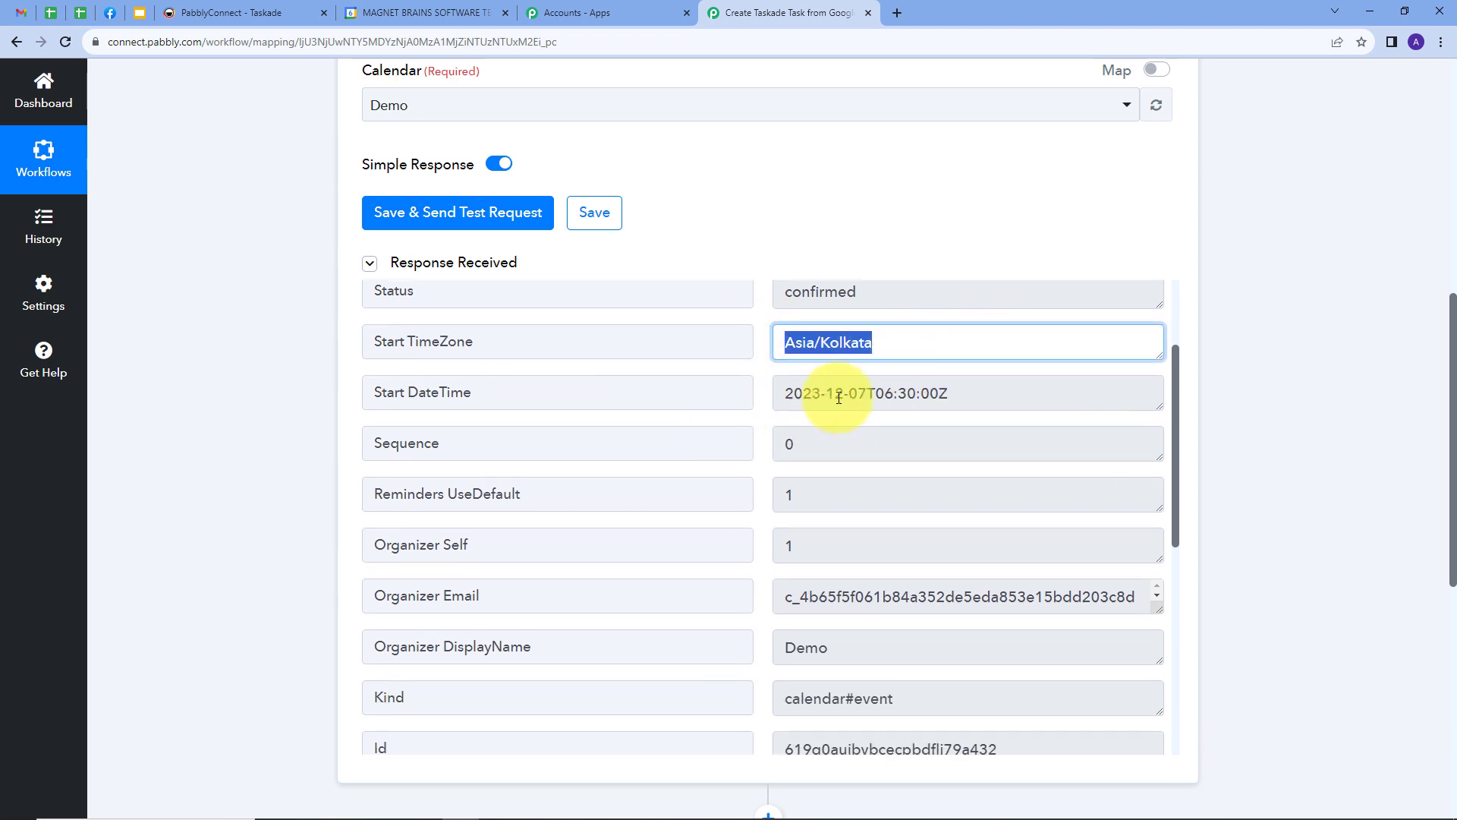
{"action": "left_click_drag", "start_coordinate": [951, 398], "coordinate": [810, 406]}
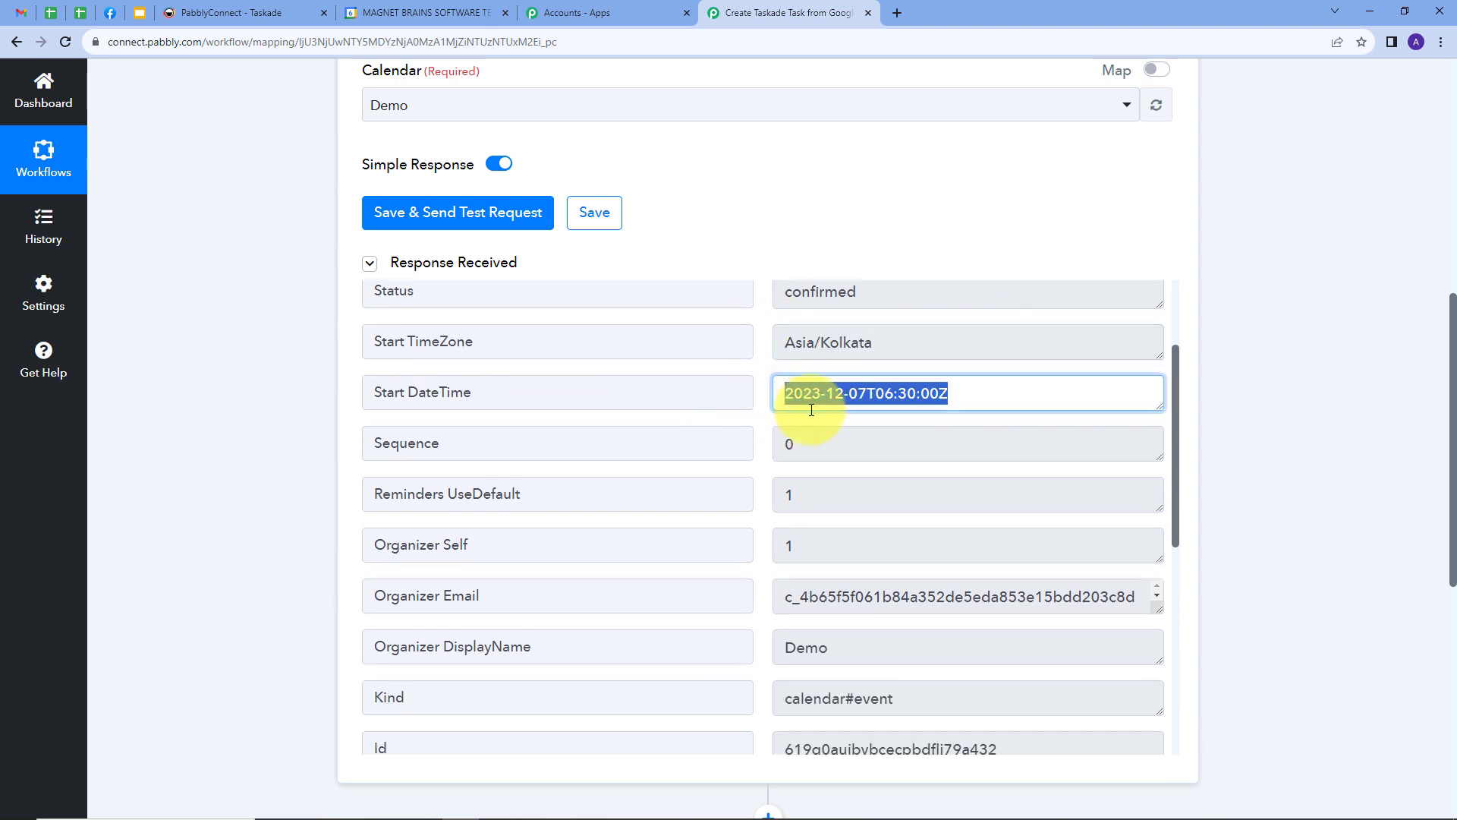
{"action": "scroll", "coordinate": [810, 406], "scroll_direction": "down", "scroll_amount": 5}
{"action": "left_click_drag", "start_coordinate": [965, 571], "coordinate": [759, 585]}
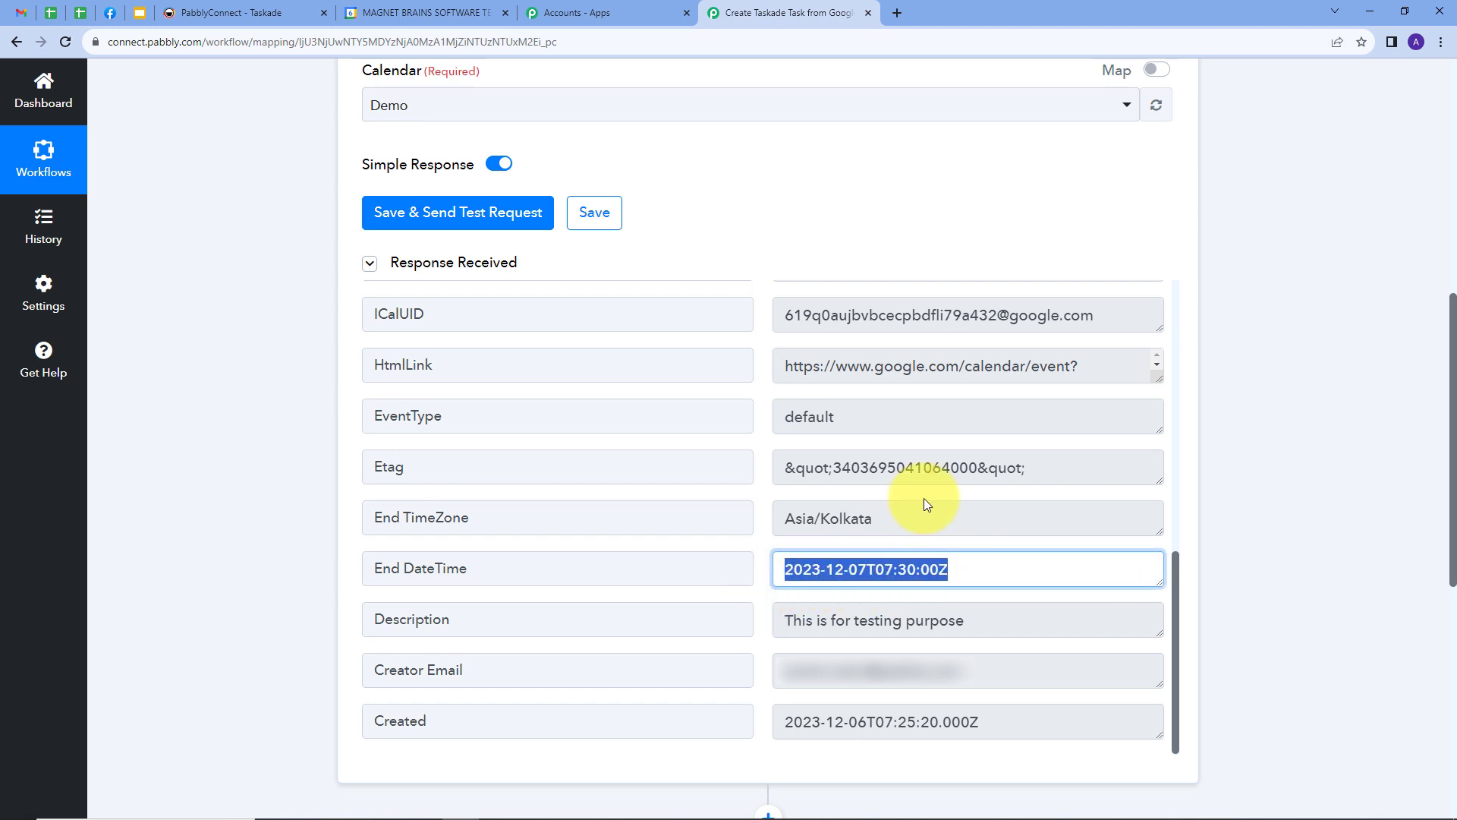
{"action": "scroll", "coordinate": [927, 497], "scroll_direction": "down", "scroll_amount": 3}
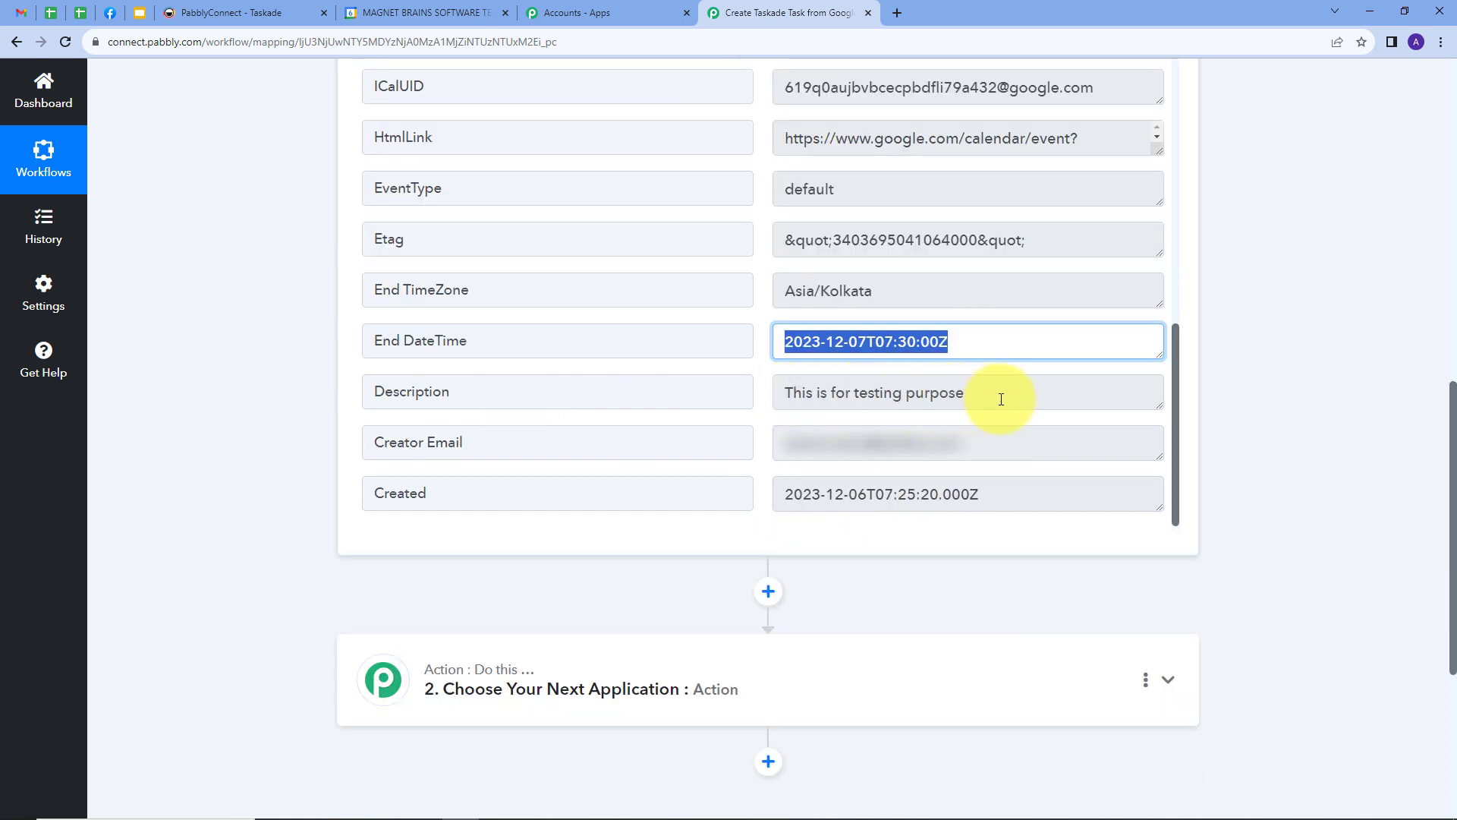
{"action": "left_click_drag", "start_coordinate": [877, 289], "coordinate": [797, 299]}
{"action": "scroll", "coordinate": [1179, 326], "scroll_direction": "up", "scroll_amount": 1}
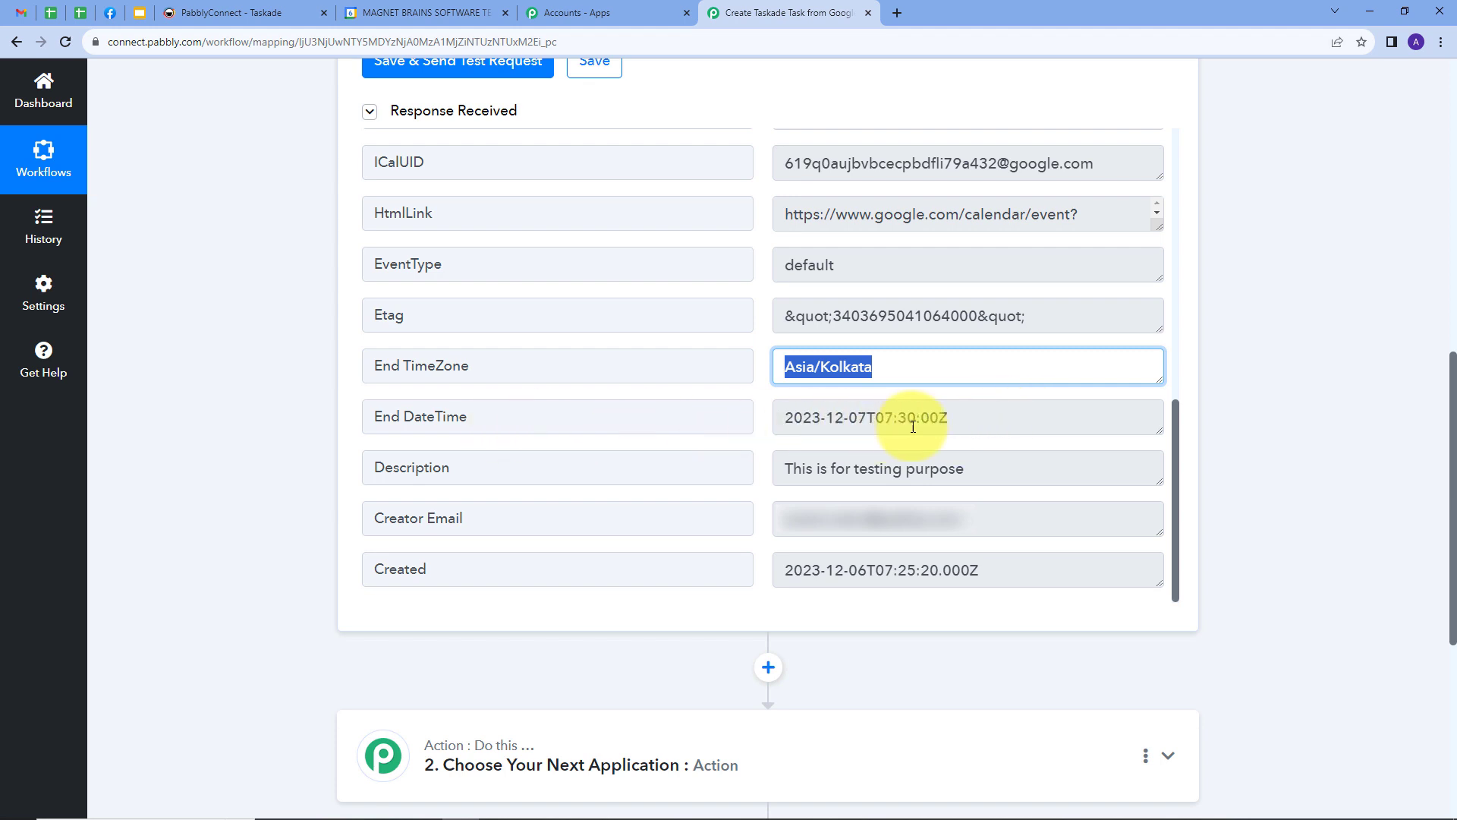
{"action": "scroll", "coordinate": [976, 422], "scroll_direction": "up", "scroll_amount": 8}
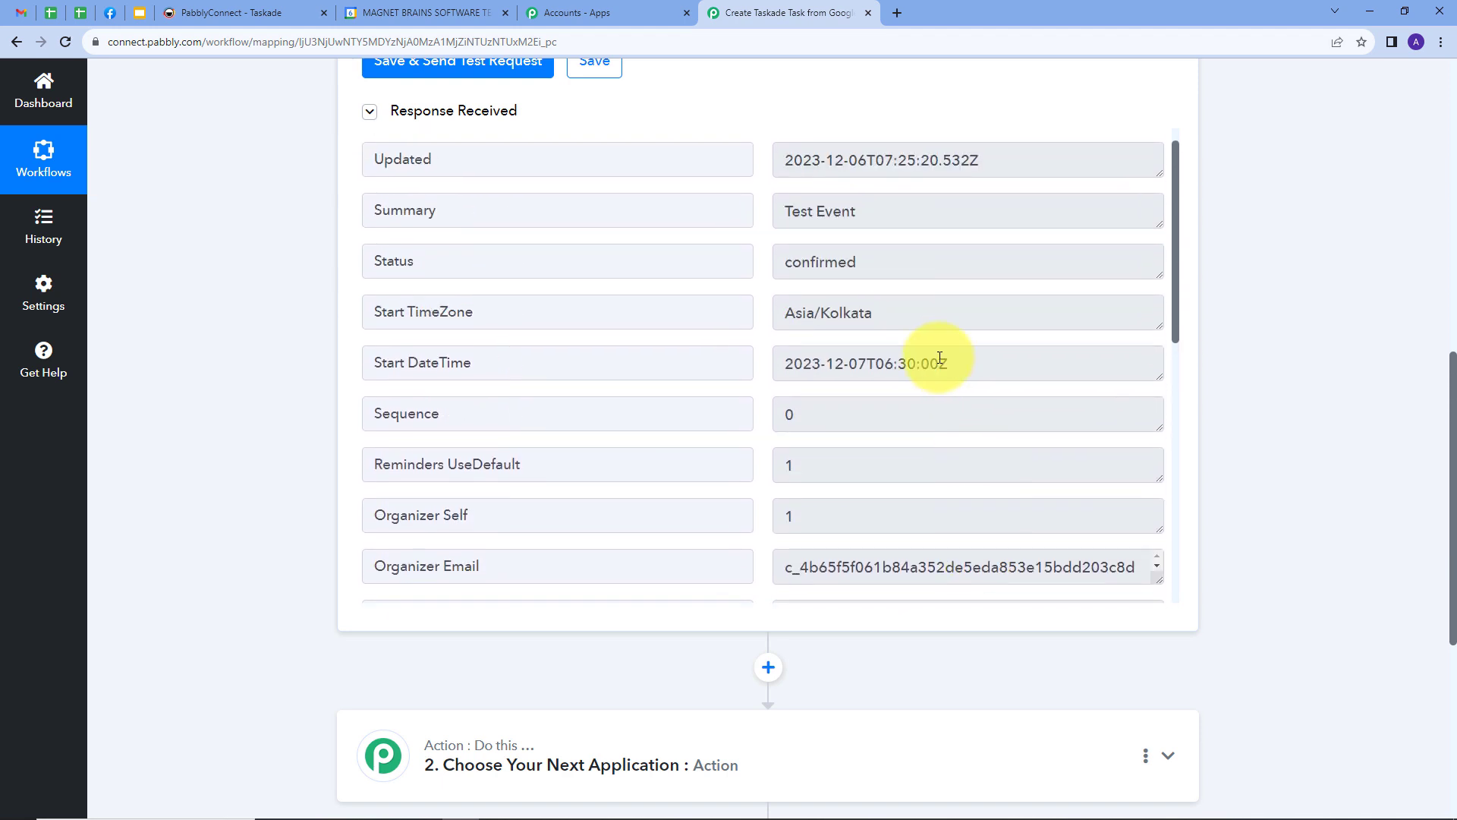
{"action": "left_click_drag", "start_coordinate": [957, 367], "coordinate": [757, 388]}
{"action": "left_click", "coordinate": [757, 388]}
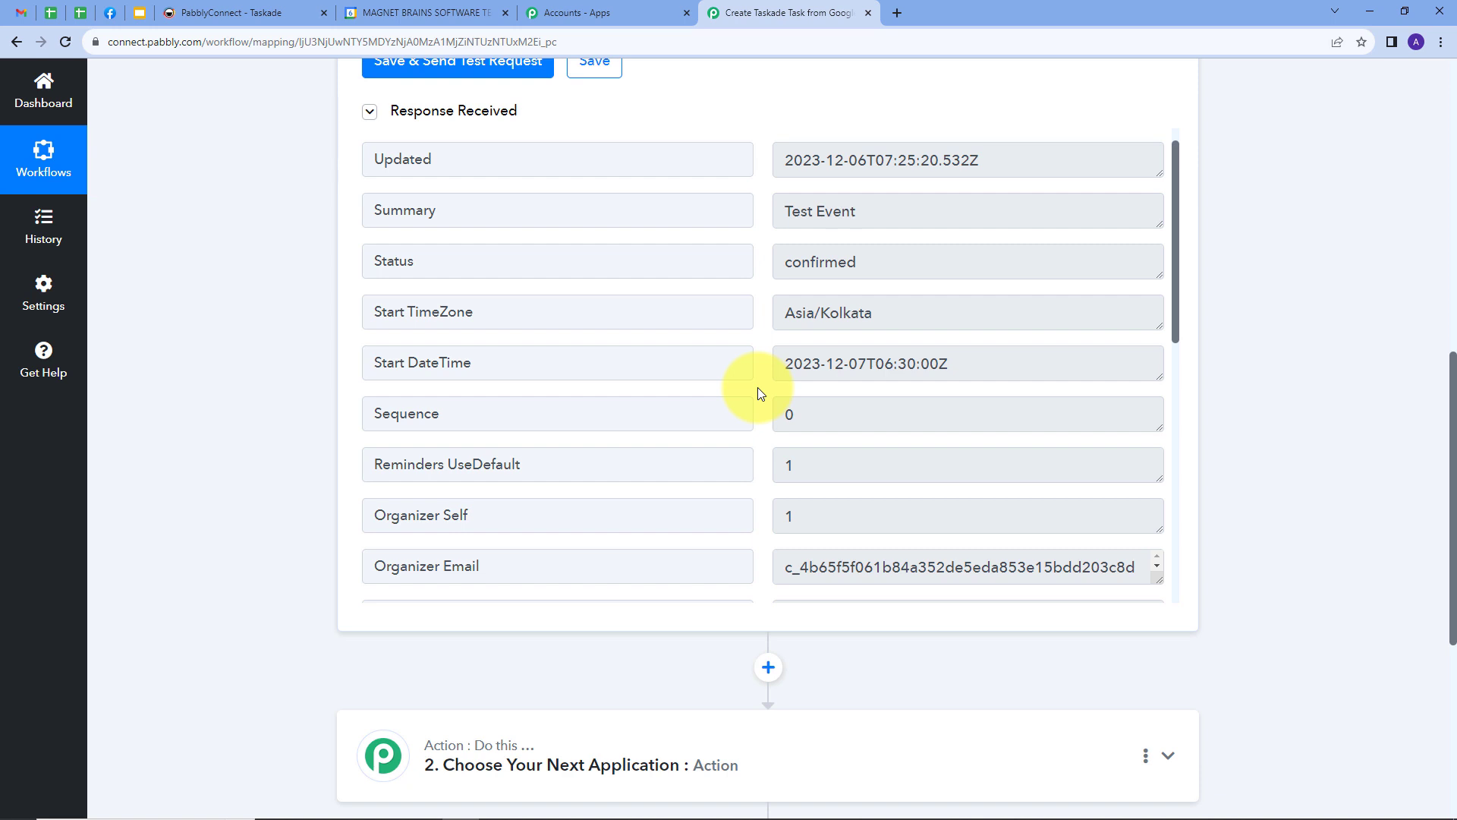
Set the workflow's action application to Date/Time Formatter by Pabbly
{"action": "scroll", "coordinate": [985, 452], "scroll_direction": "down", "scroll_amount": 3}
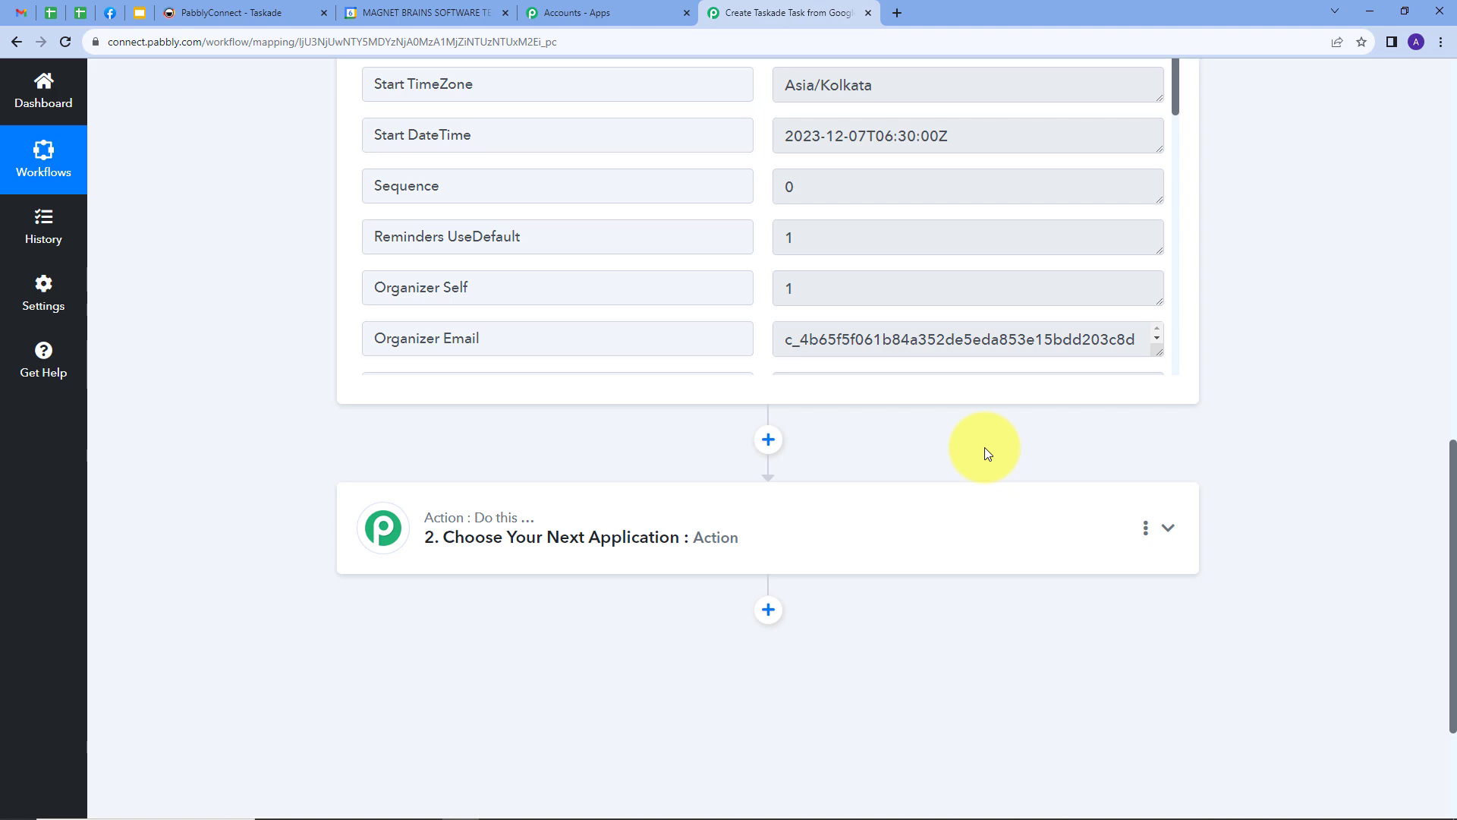
{"action": "left_click", "coordinate": [842, 535]}
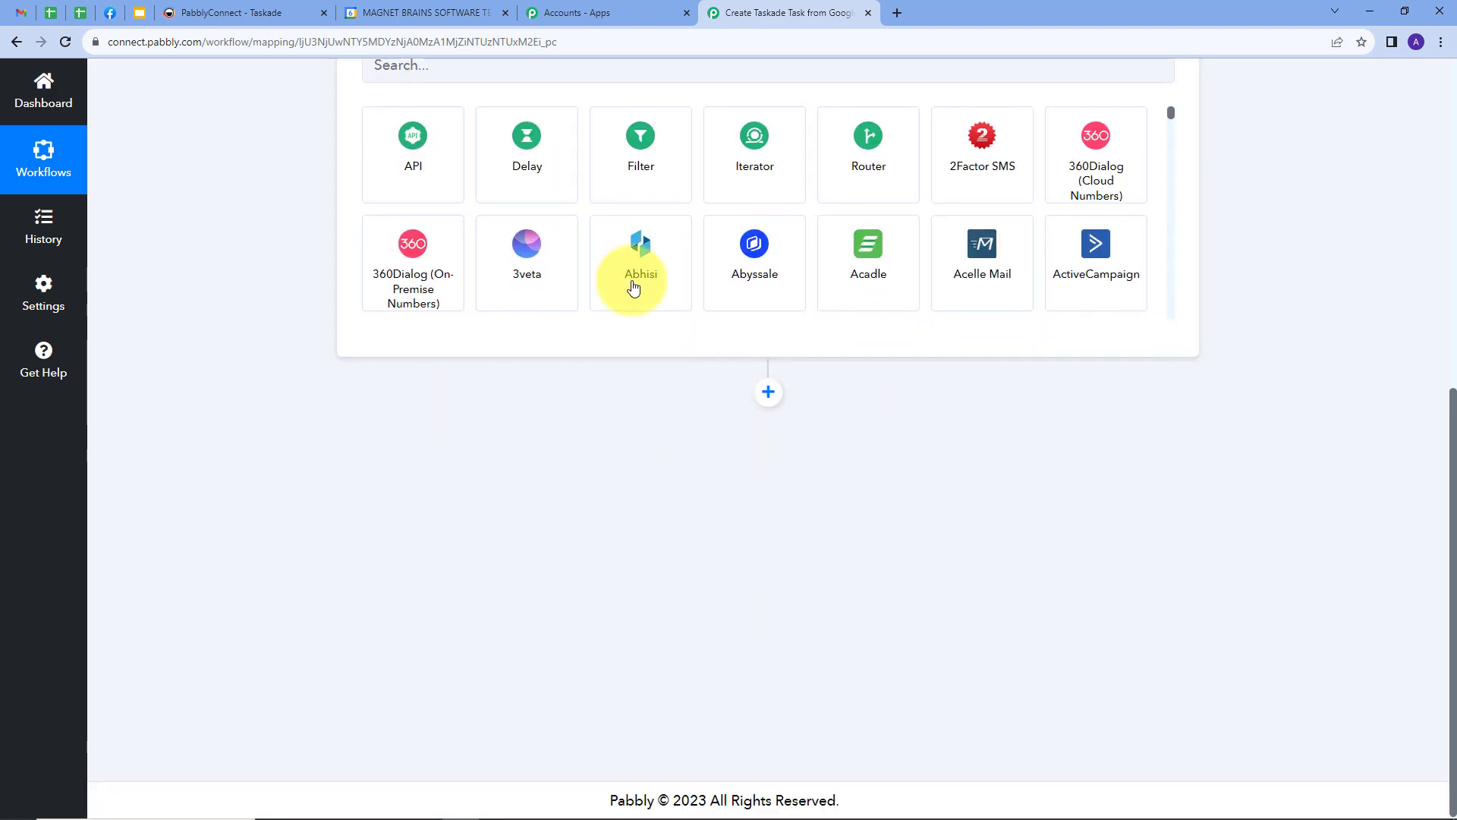
{"action": "scroll", "coordinate": [622, 342], "scroll_direction": "up", "scroll_amount": 4}
{"action": "left_click", "coordinate": [549, 459]}
{"action": "type", "text": "Da"}
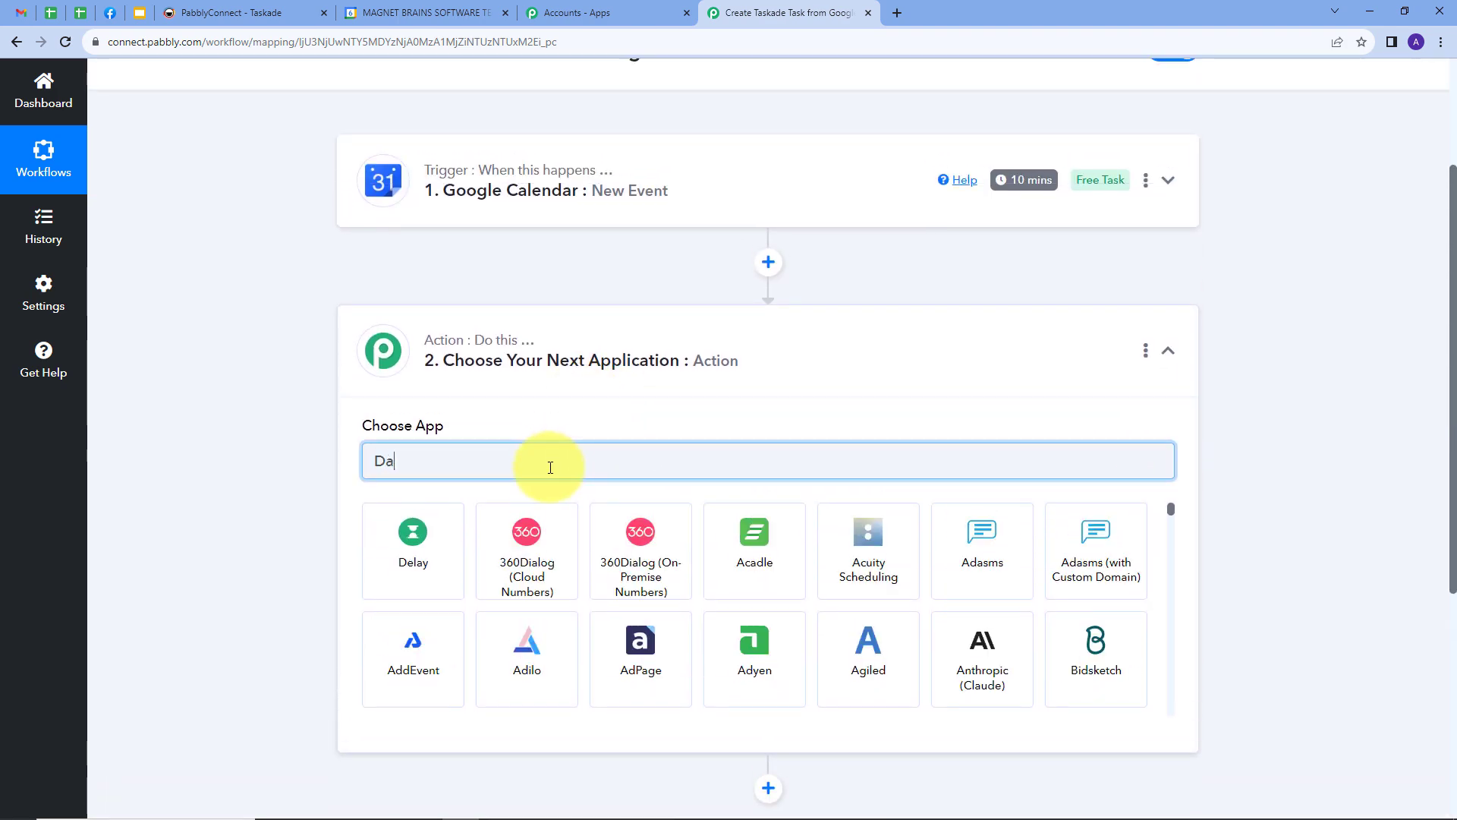
{"action": "type", "text": "te"}
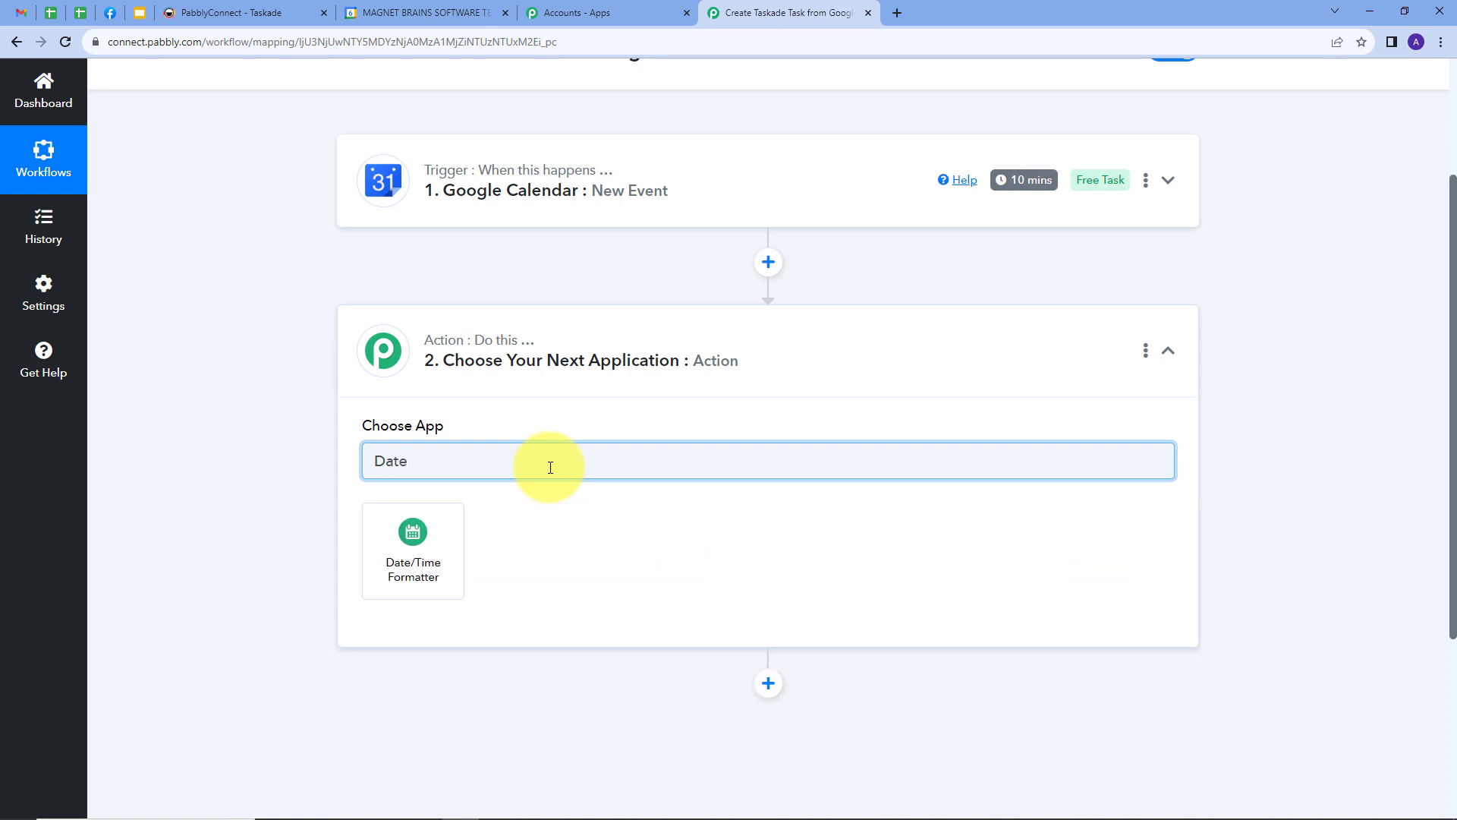
{"action": "left_click", "coordinate": [429, 529]}
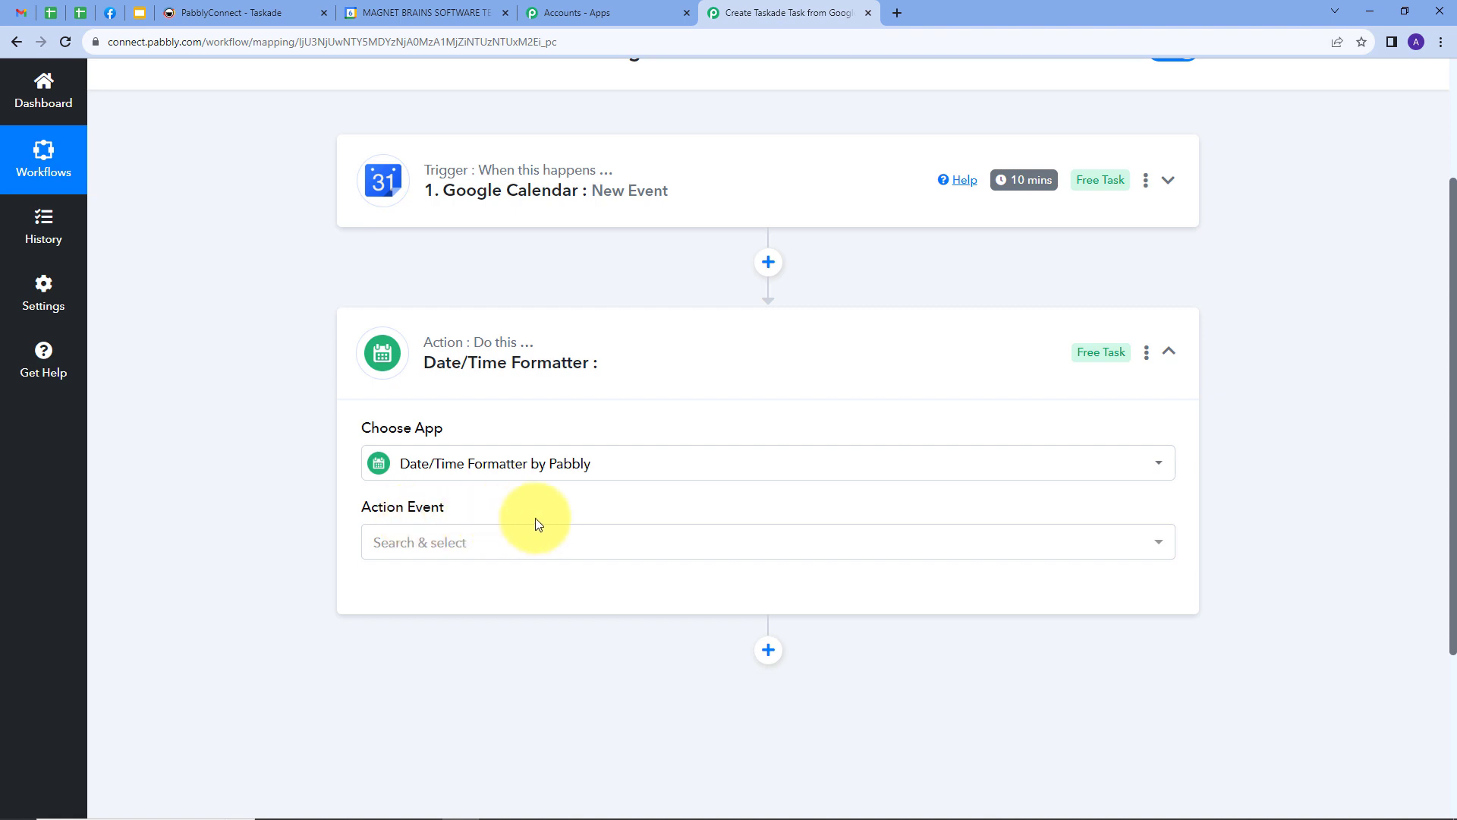
Choose Format Date Only as the formatter's action event and connect it
{"action": "left_click", "coordinate": [531, 546]}
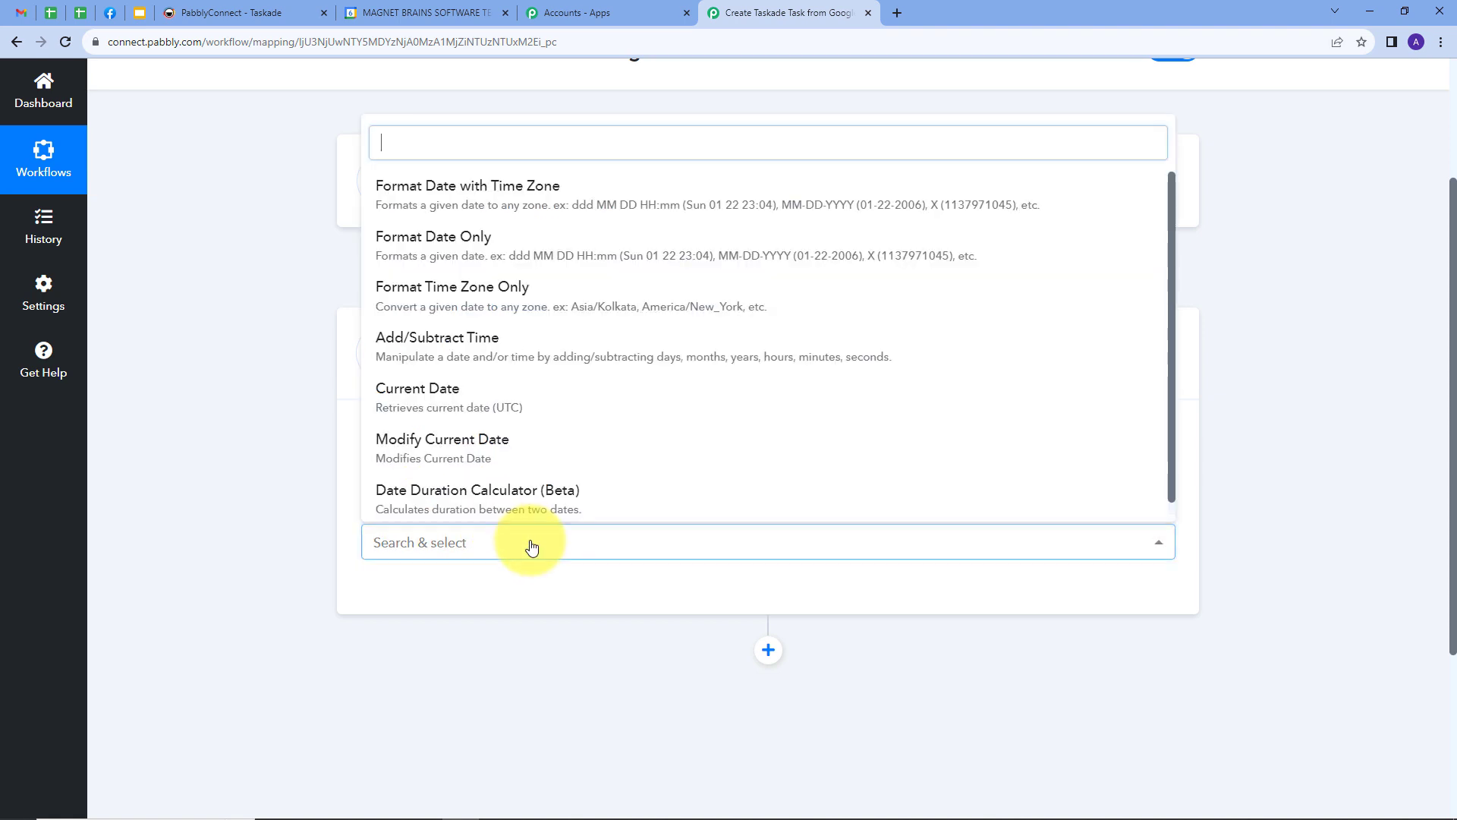
{"action": "left_click", "coordinate": [432, 249]}
{"action": "left_click", "coordinate": [417, 600]}
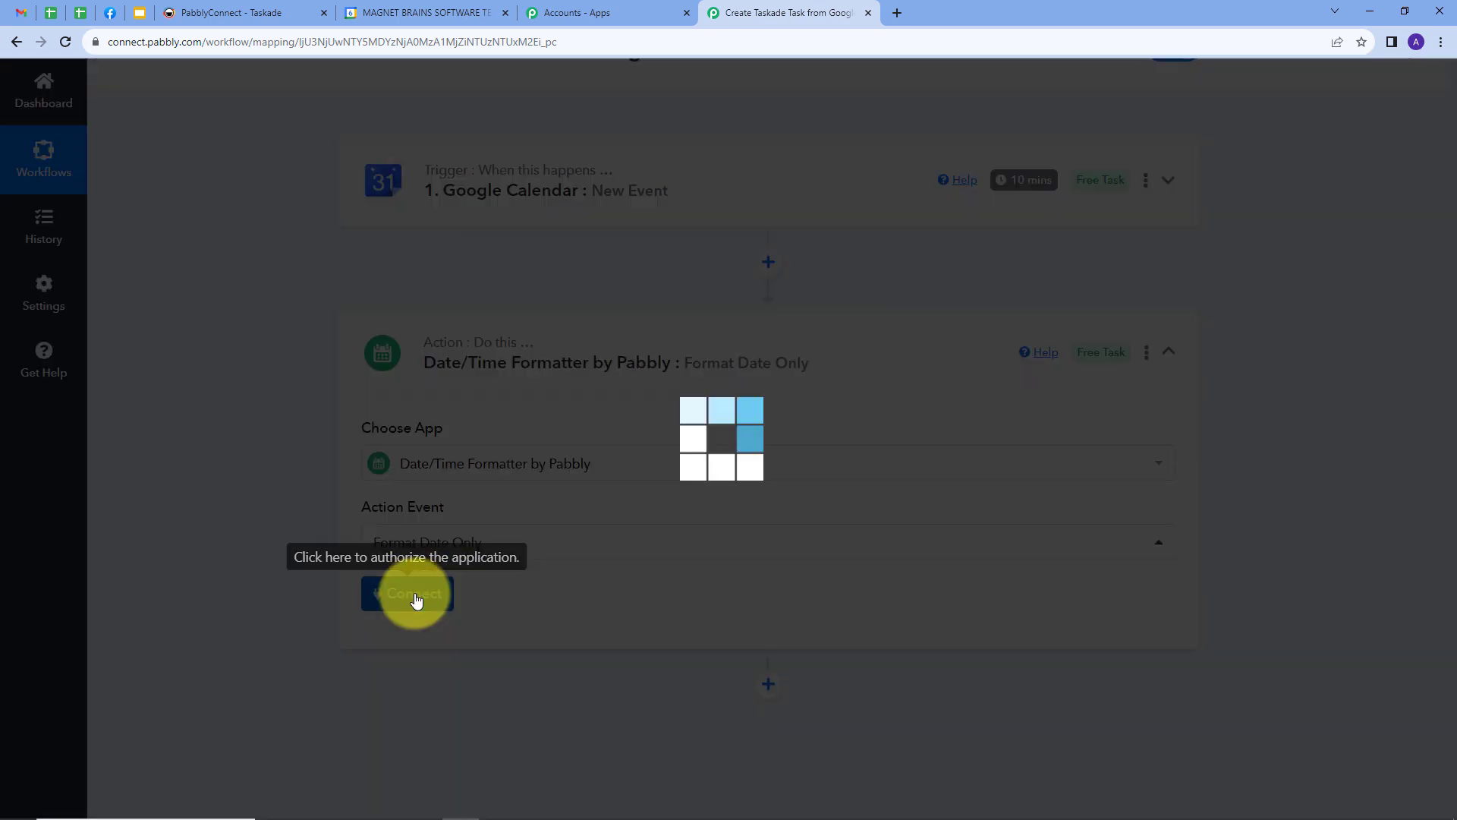
Map the Start DateTime from the Google Calendar trigger into the formatter's Date field
{"action": "scroll", "coordinate": [713, 501], "scroll_direction": "down", "scroll_amount": 2}
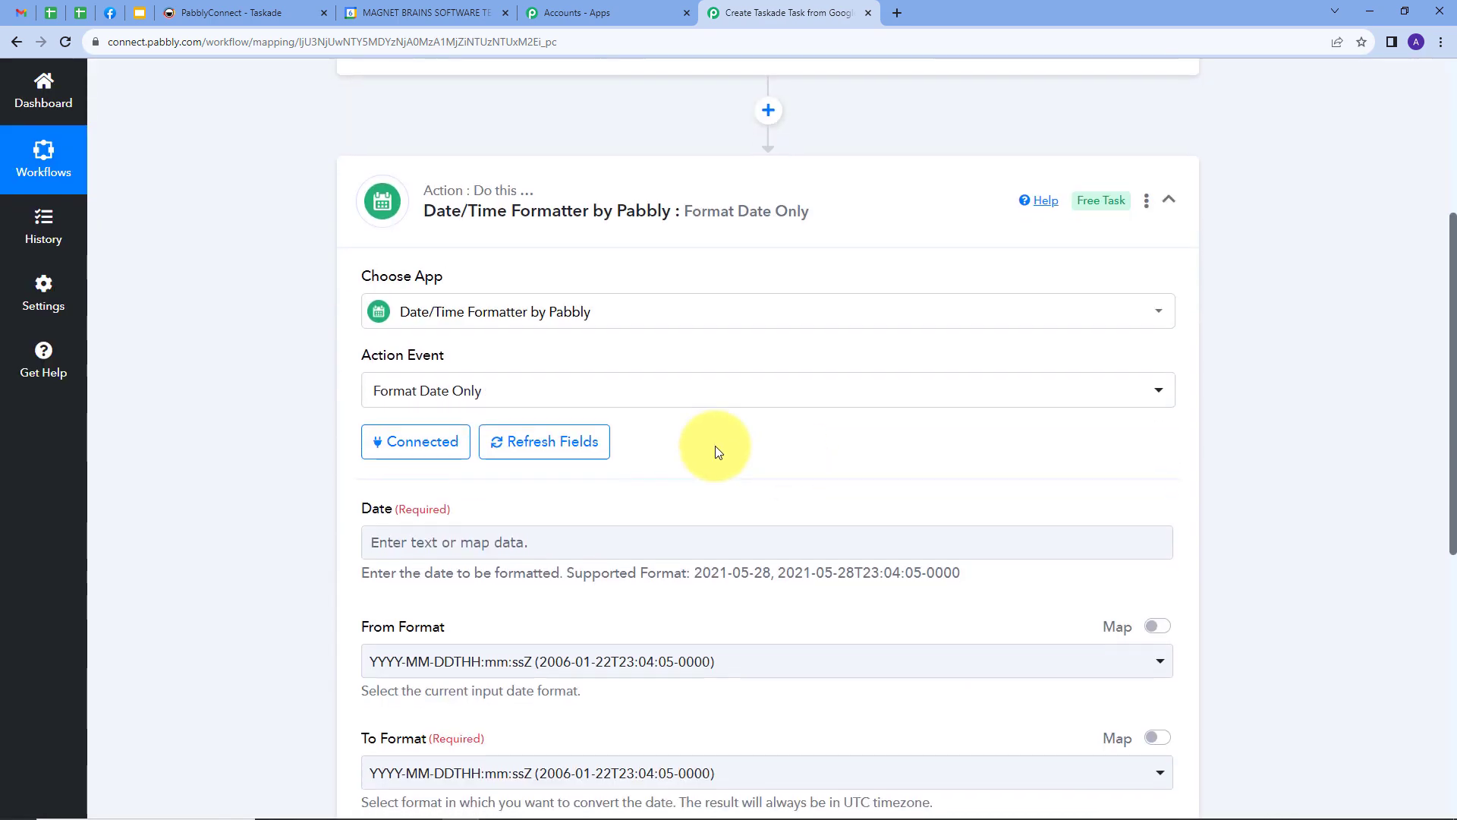
{"action": "left_click", "coordinate": [481, 542]}
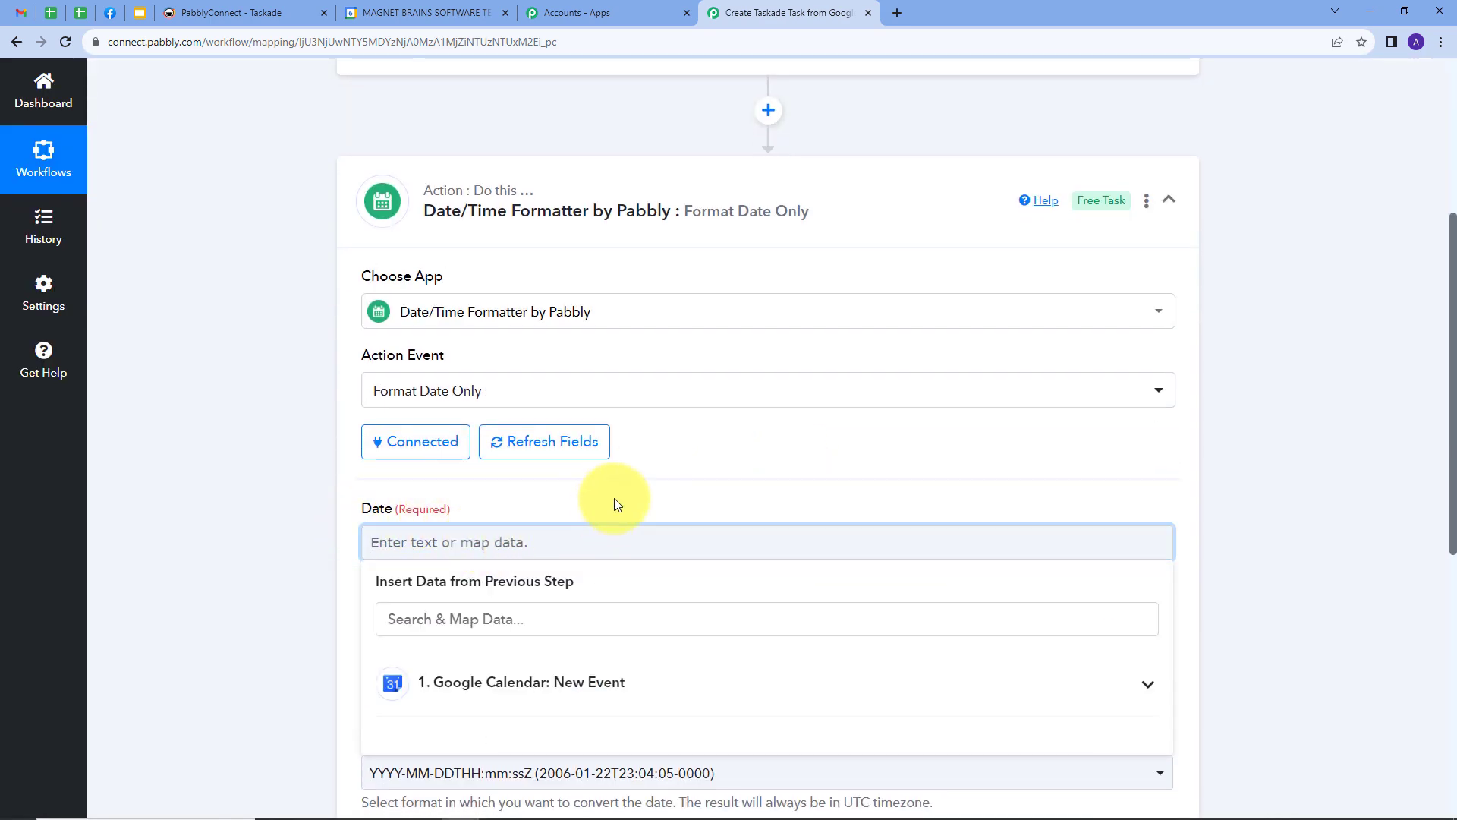
{"action": "scroll", "coordinate": [615, 502], "scroll_direction": "down", "scroll_amount": 2}
{"action": "left_click", "coordinate": [569, 530]}
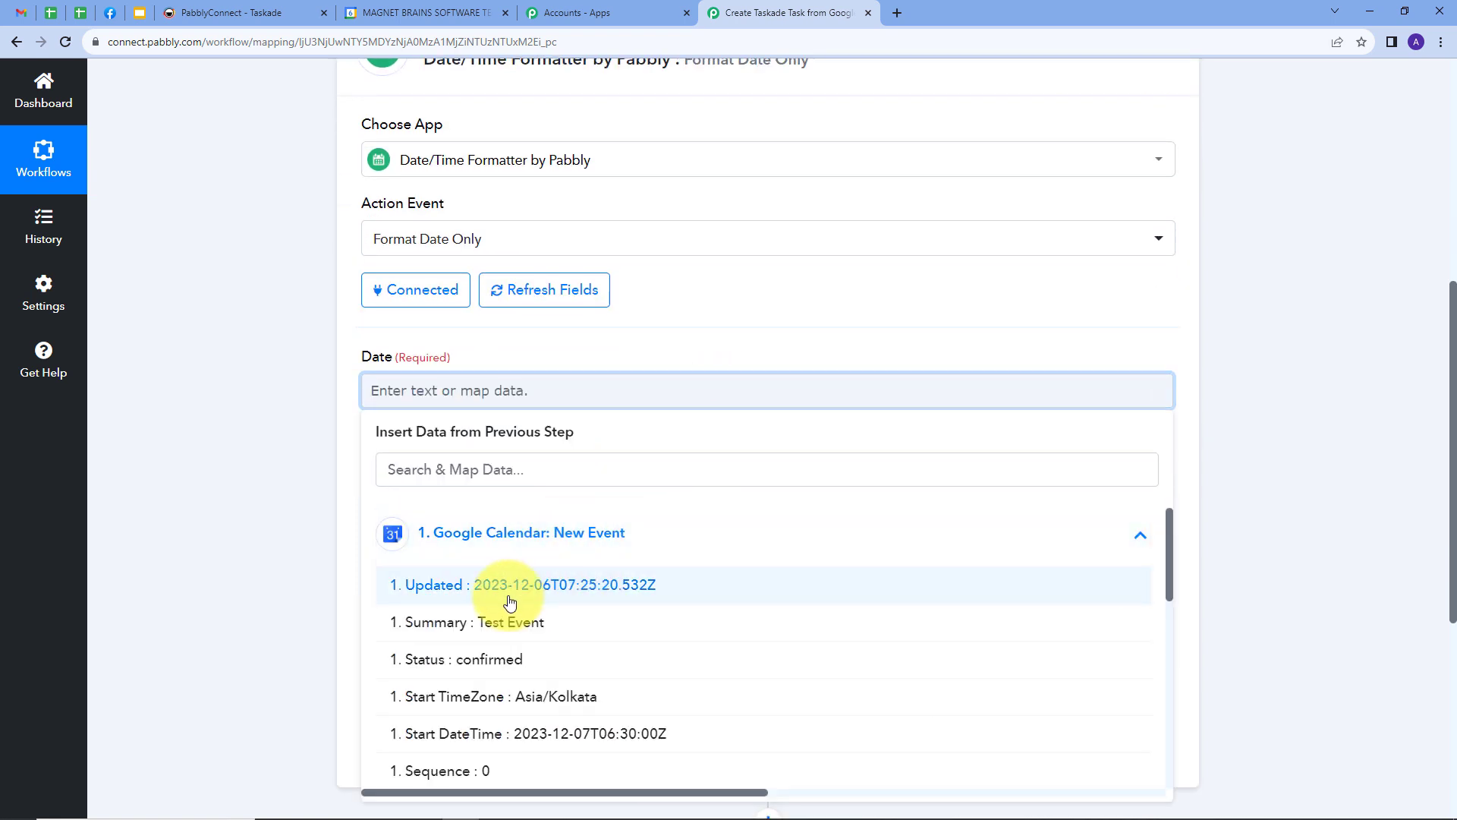
{"action": "scroll", "coordinate": [562, 597], "scroll_direction": "down", "scroll_amount": 1}
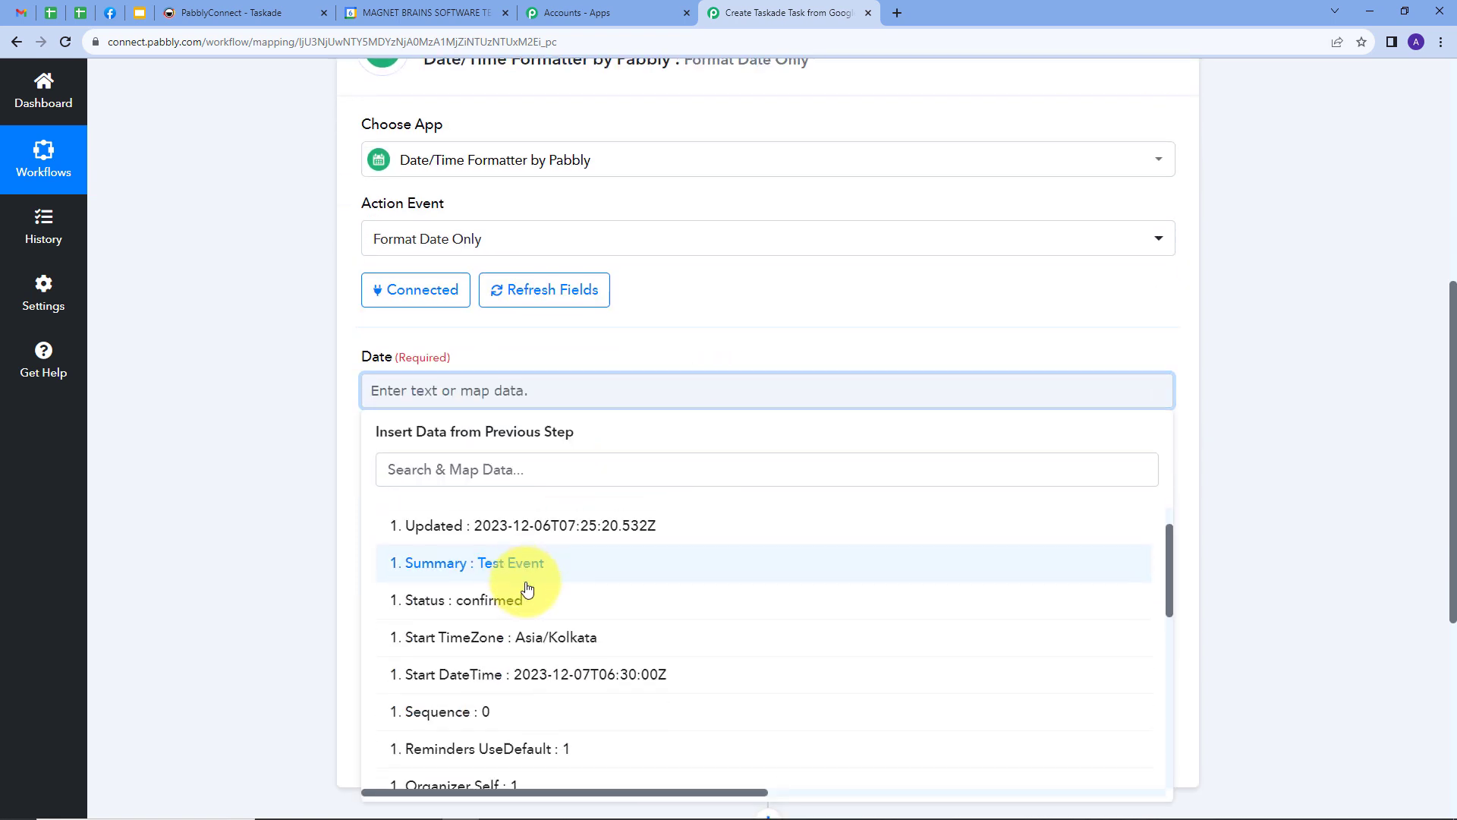
{"action": "left_click", "coordinate": [527, 658]}
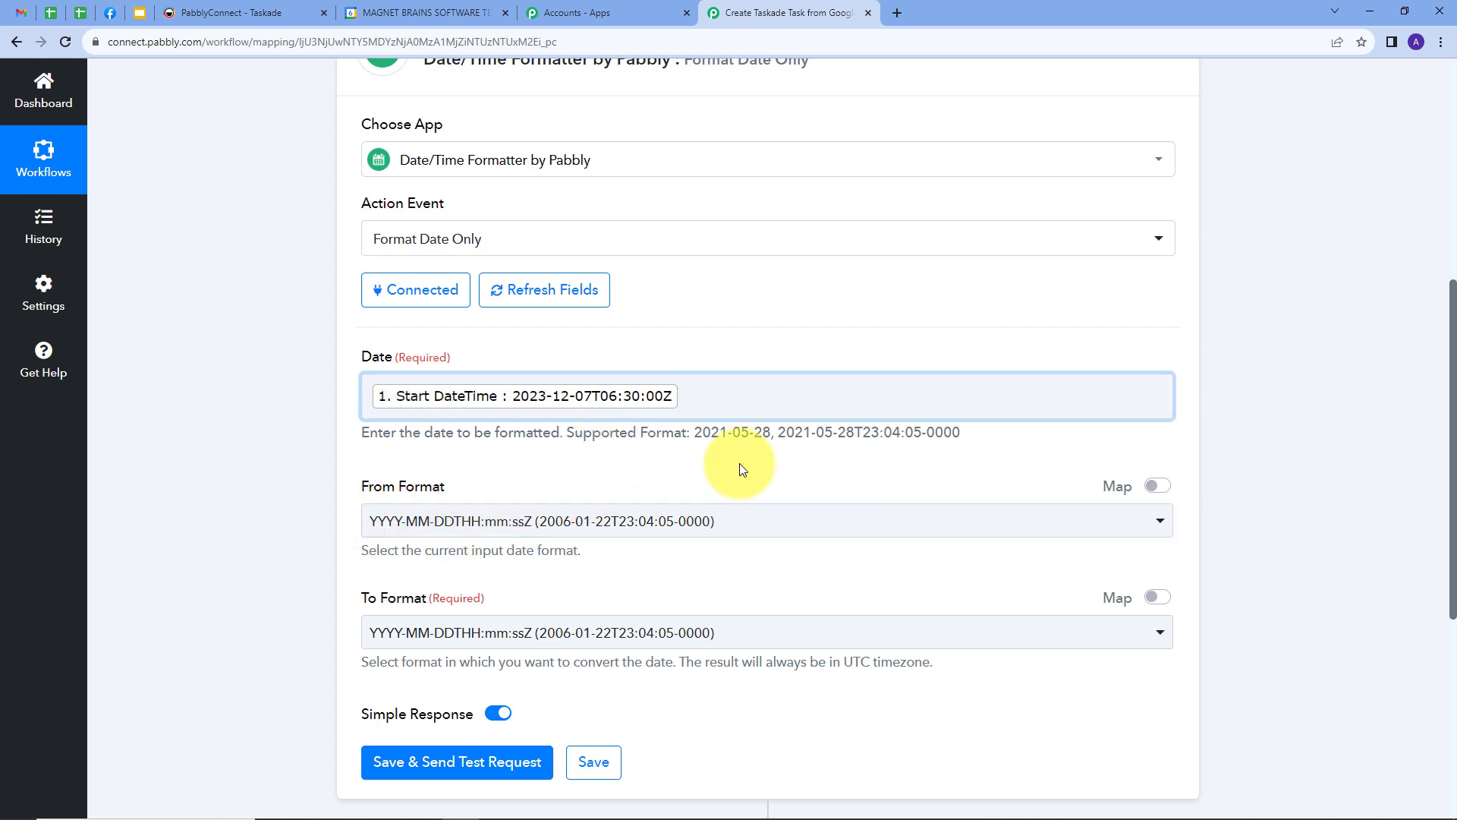
Set the start date's output format to YYYY-MM-DD, save the step with a test request and check the formatted result
{"action": "left_click", "coordinate": [771, 630]}
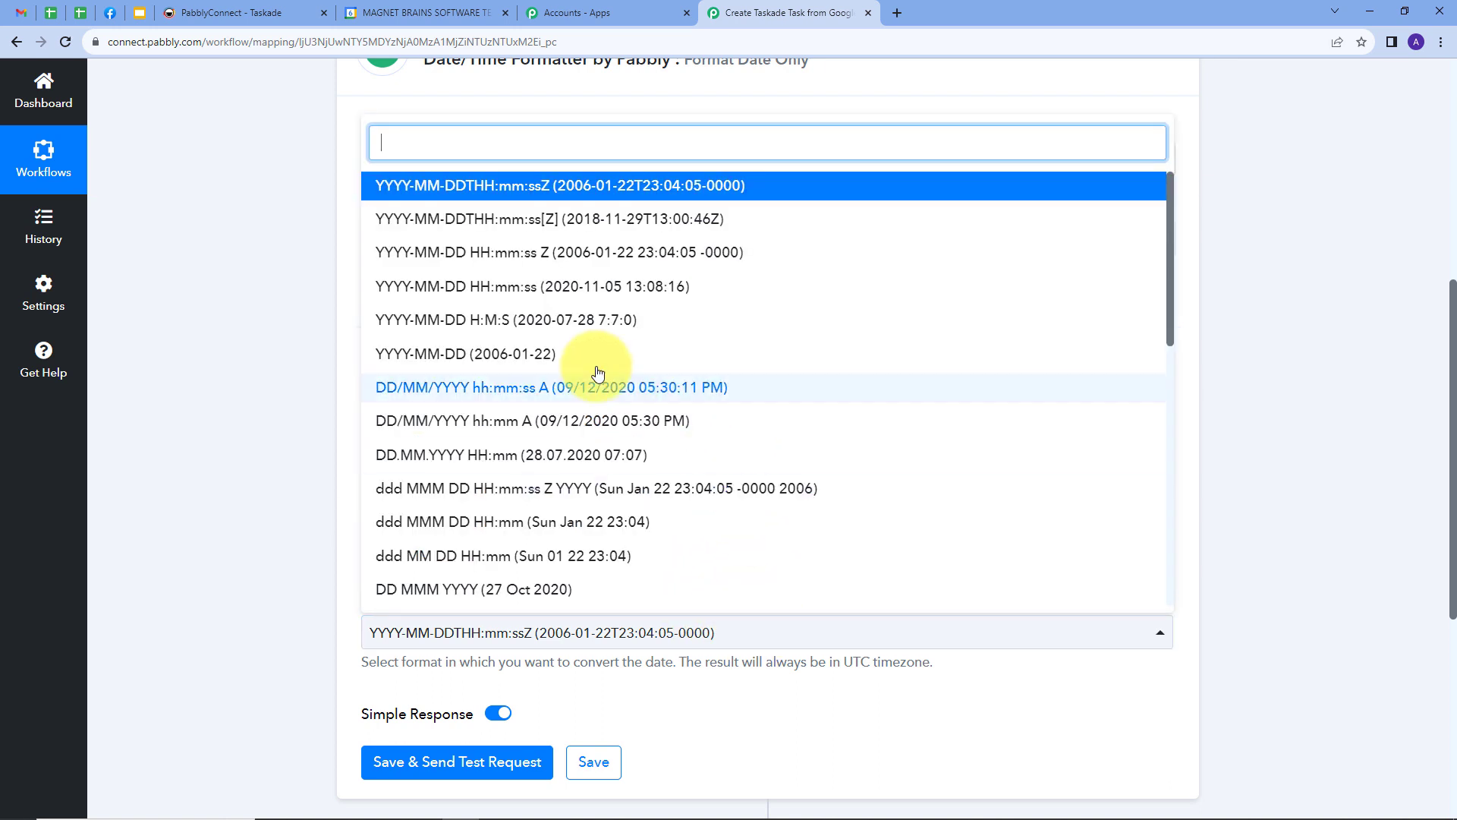
{"action": "left_click", "coordinate": [465, 357]}
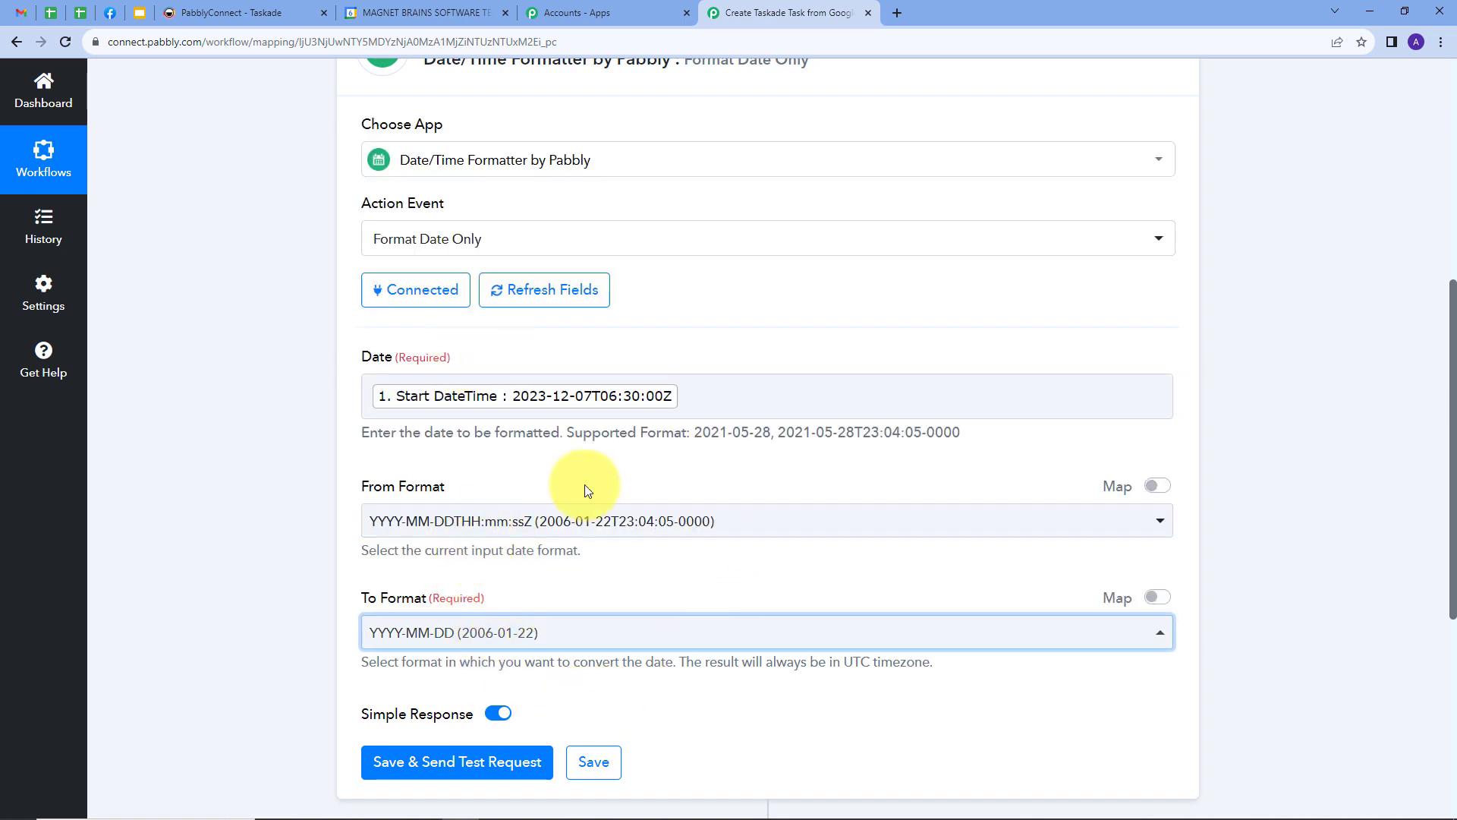
{"action": "scroll", "coordinate": [600, 591], "scroll_direction": "down", "scroll_amount": 1}
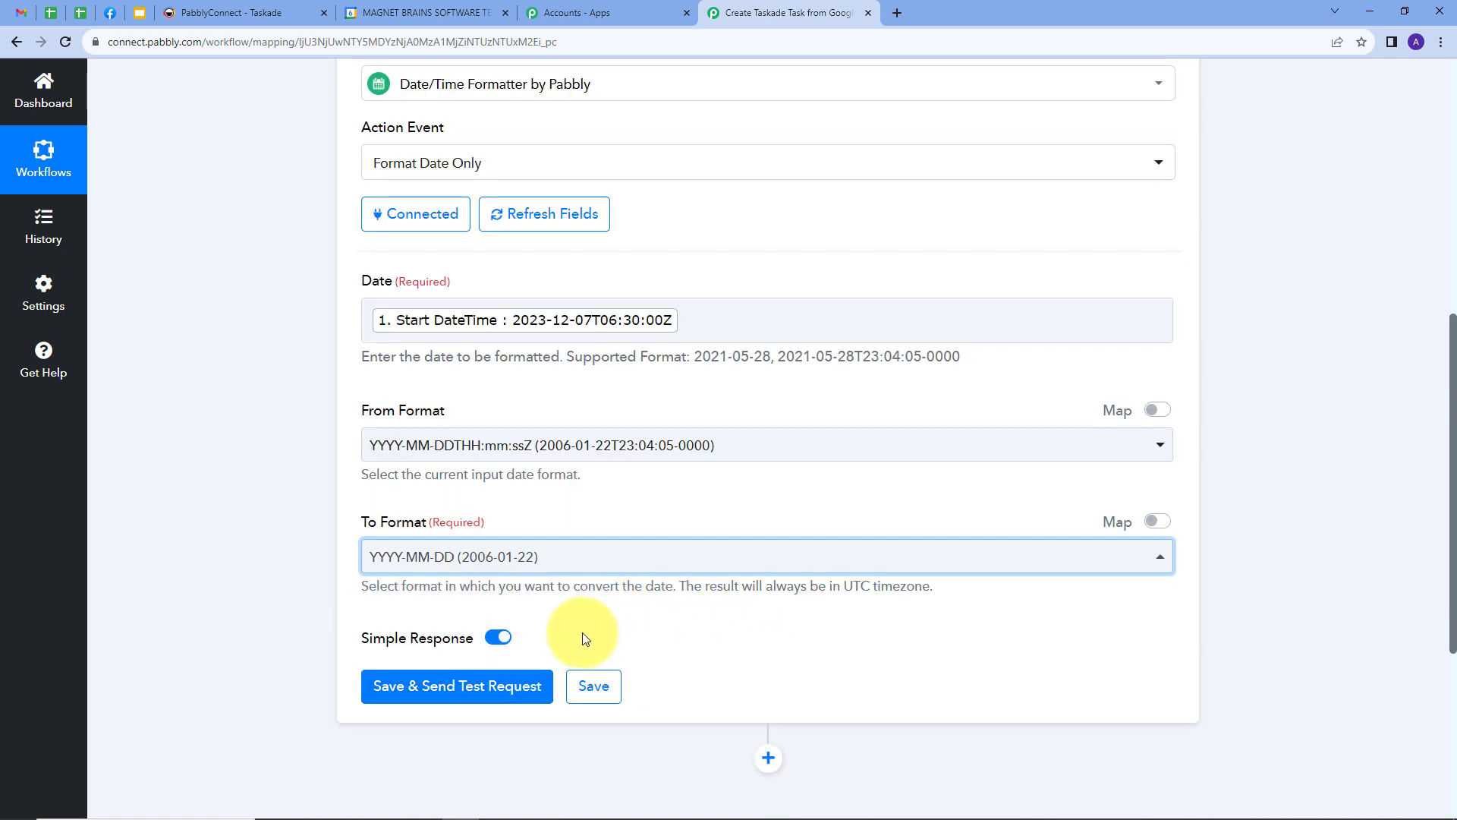
{"action": "left_click", "coordinate": [434, 691]}
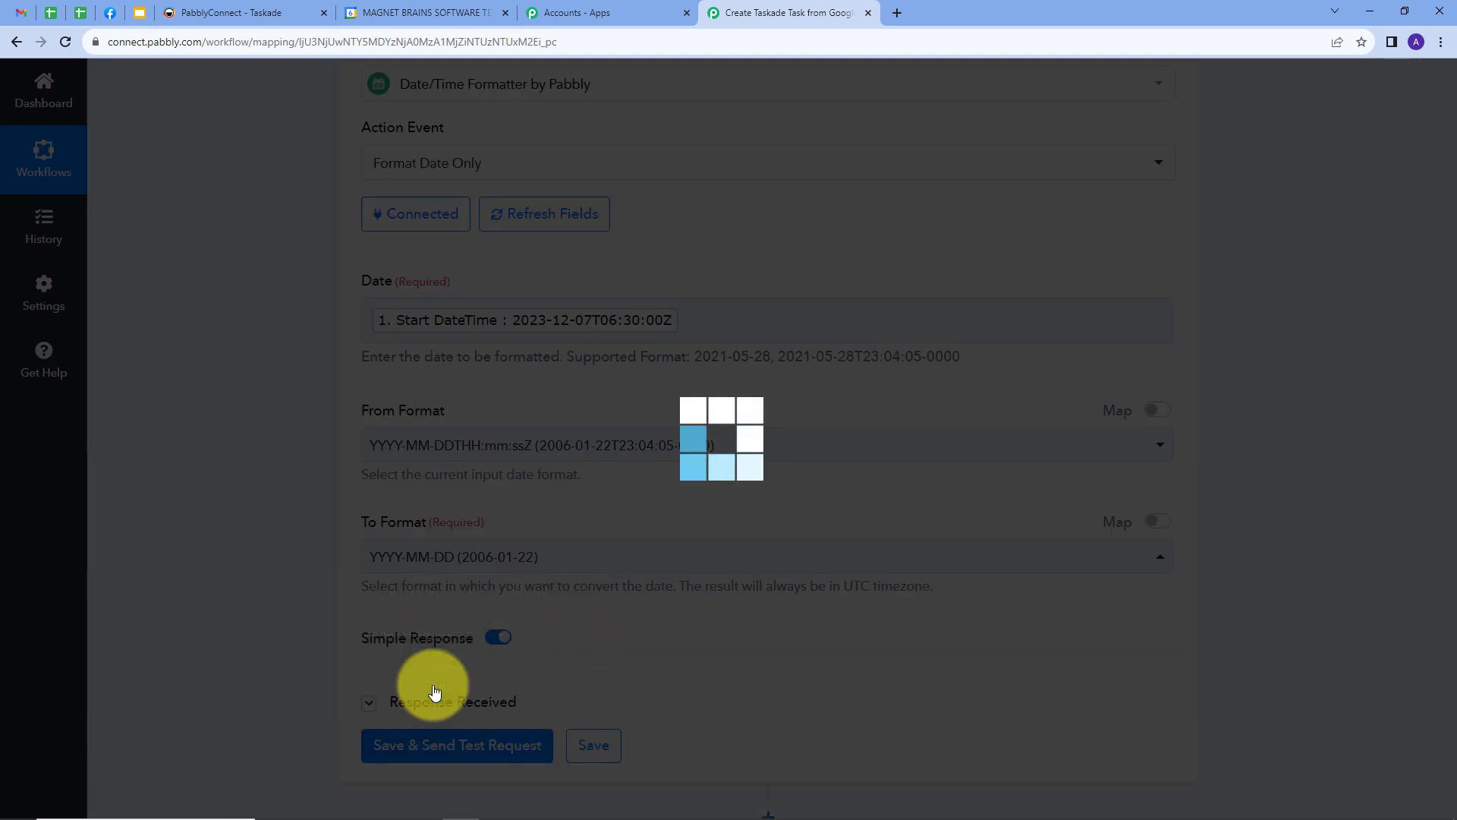
{"action": "scroll", "coordinate": [904, 600], "scroll_direction": "down", "scroll_amount": 3}
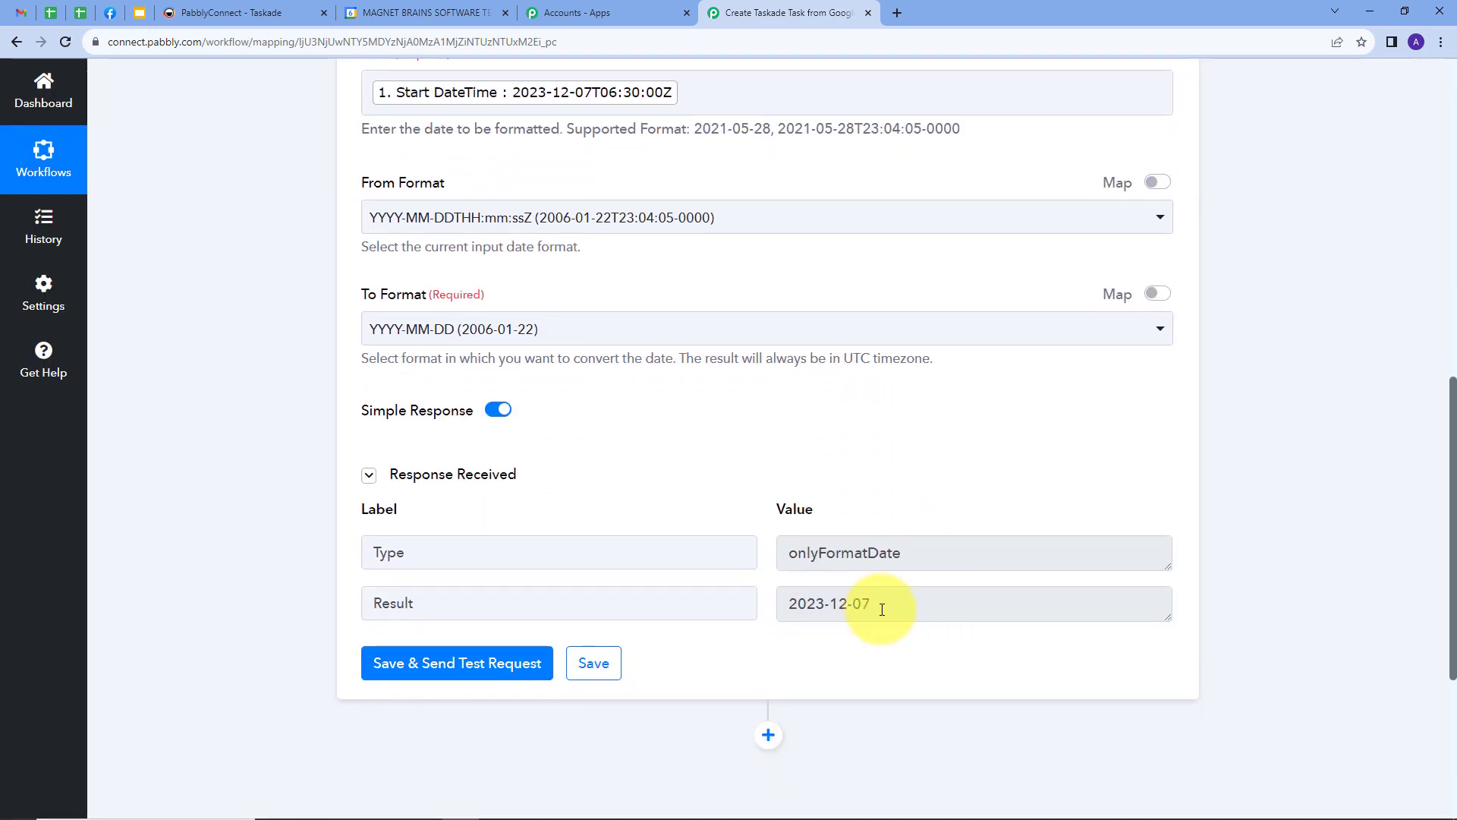
{"action": "left_click_drag", "start_coordinate": [882, 609], "coordinate": [754, 626]}
{"action": "scroll", "coordinate": [913, 458], "scroll_direction": "up", "scroll_amount": 1}
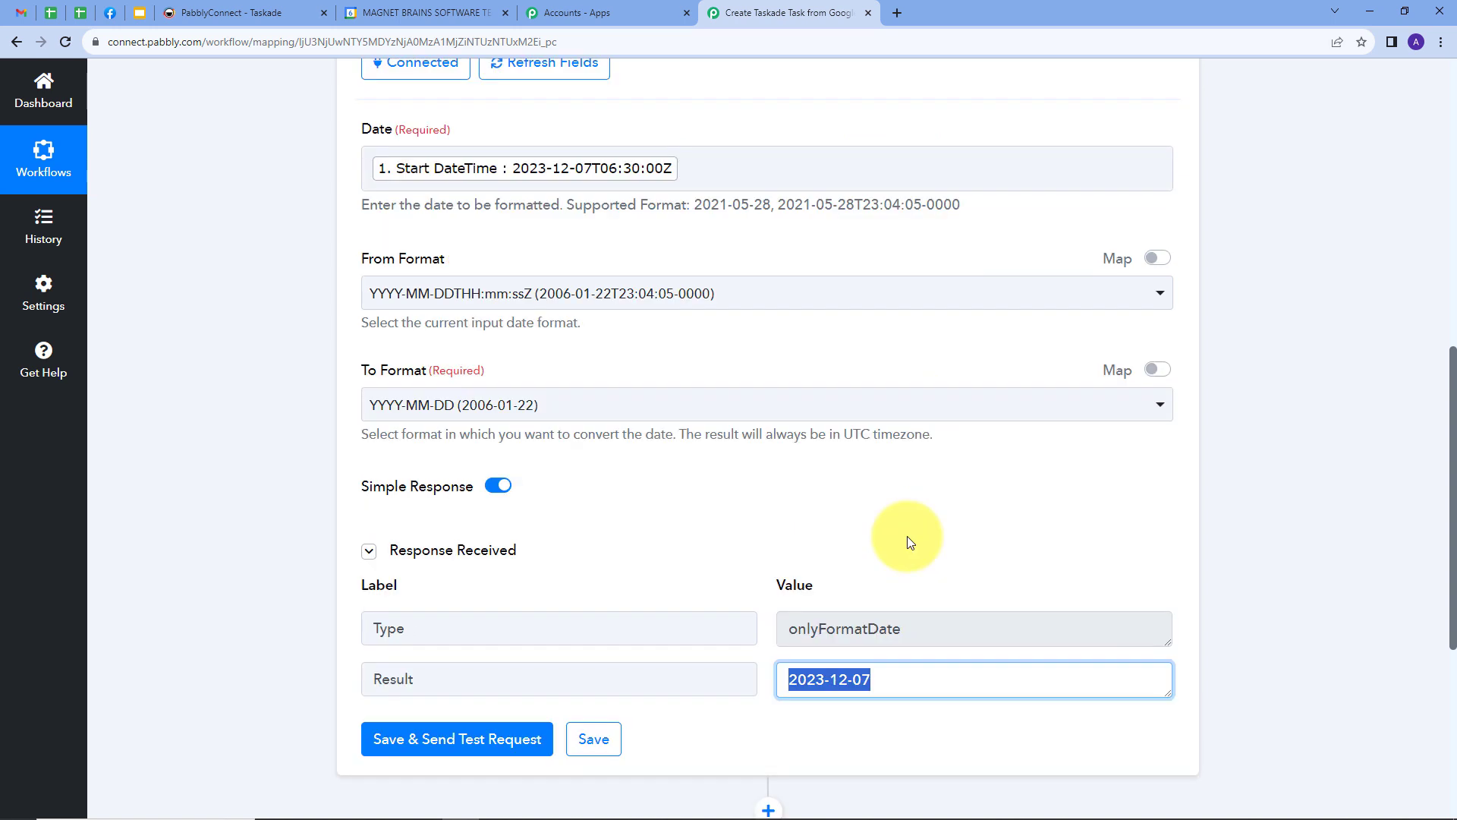
Add another Date/Time Formatter by Pabbly action after the first one, choose Format Date Only as its event and connect it
{"action": "scroll", "coordinate": [910, 531], "scroll_direction": "down", "scroll_amount": 2}
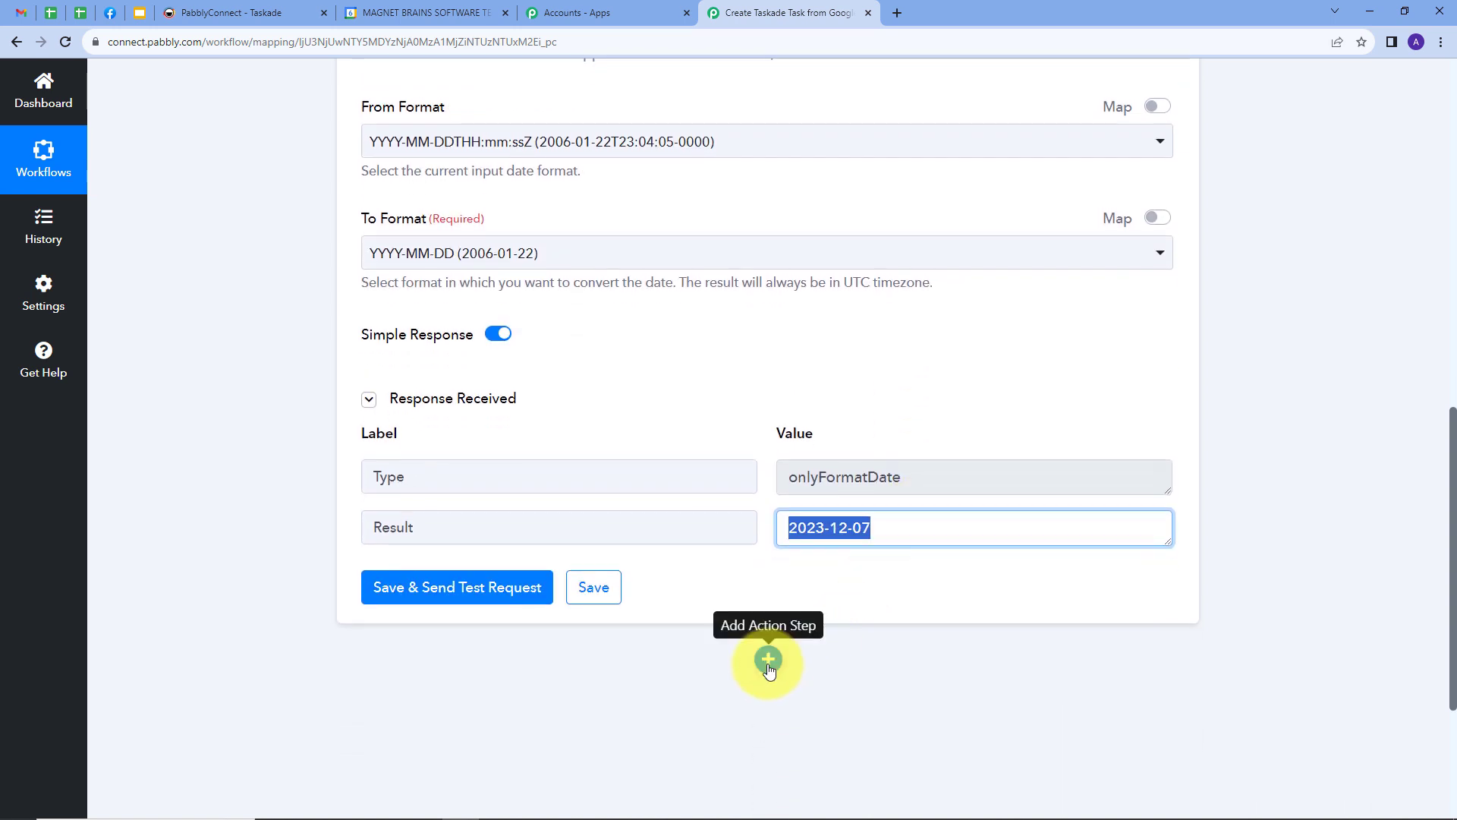
{"action": "left_click", "coordinate": [767, 657]}
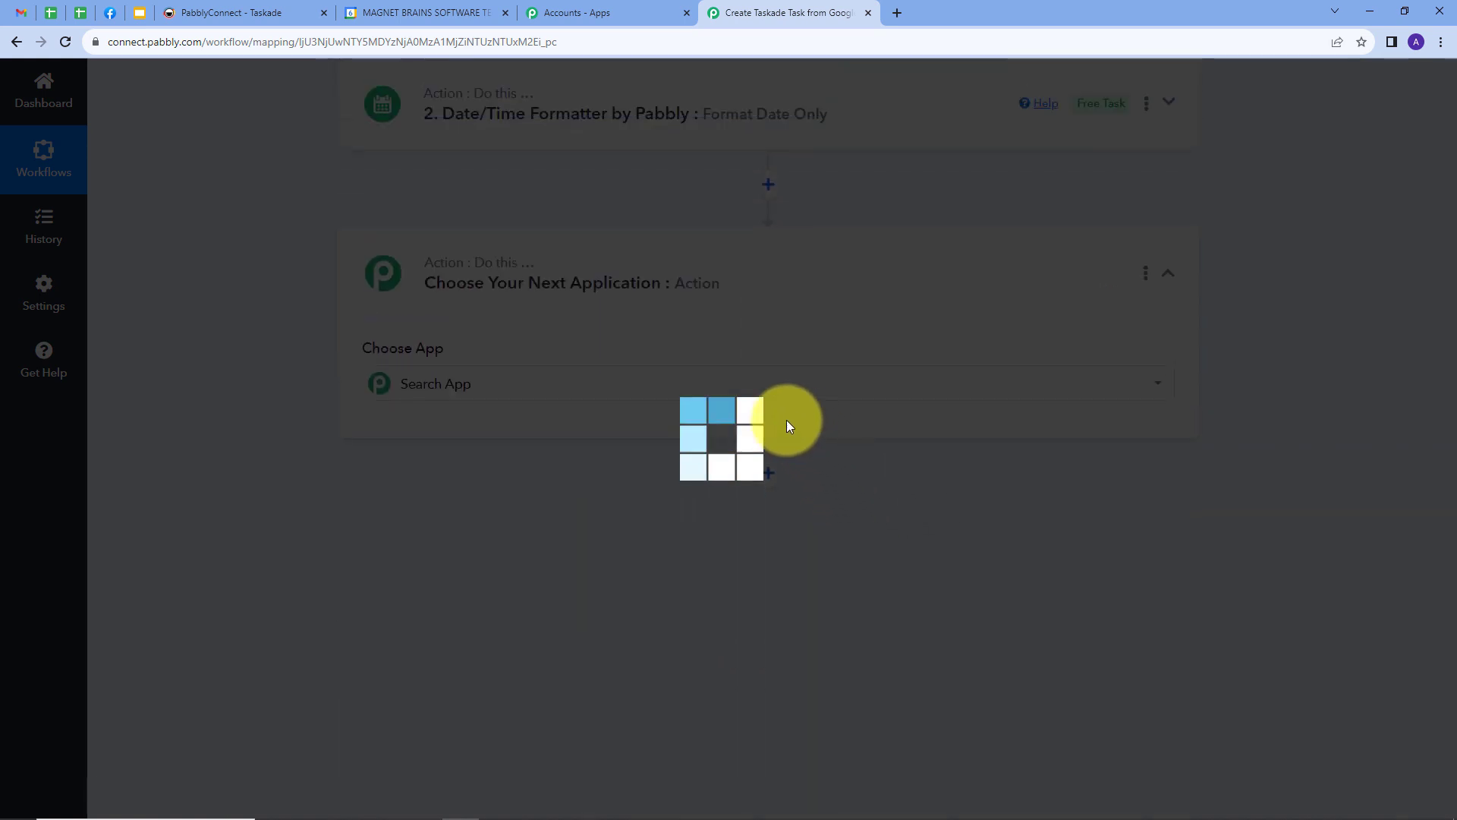
{"action": "type", "text": "Dat"}
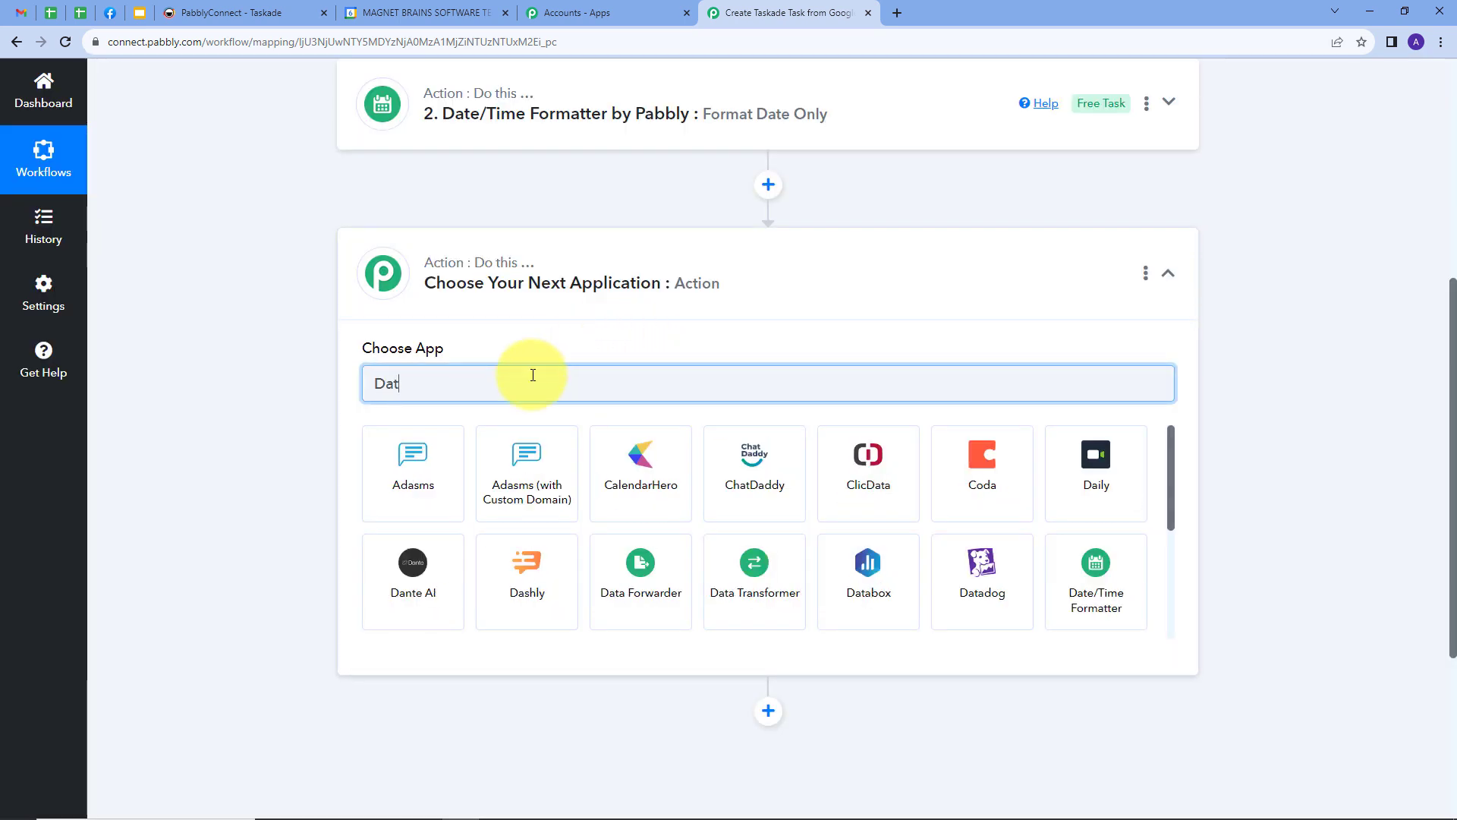
{"action": "left_click", "coordinate": [980, 463]}
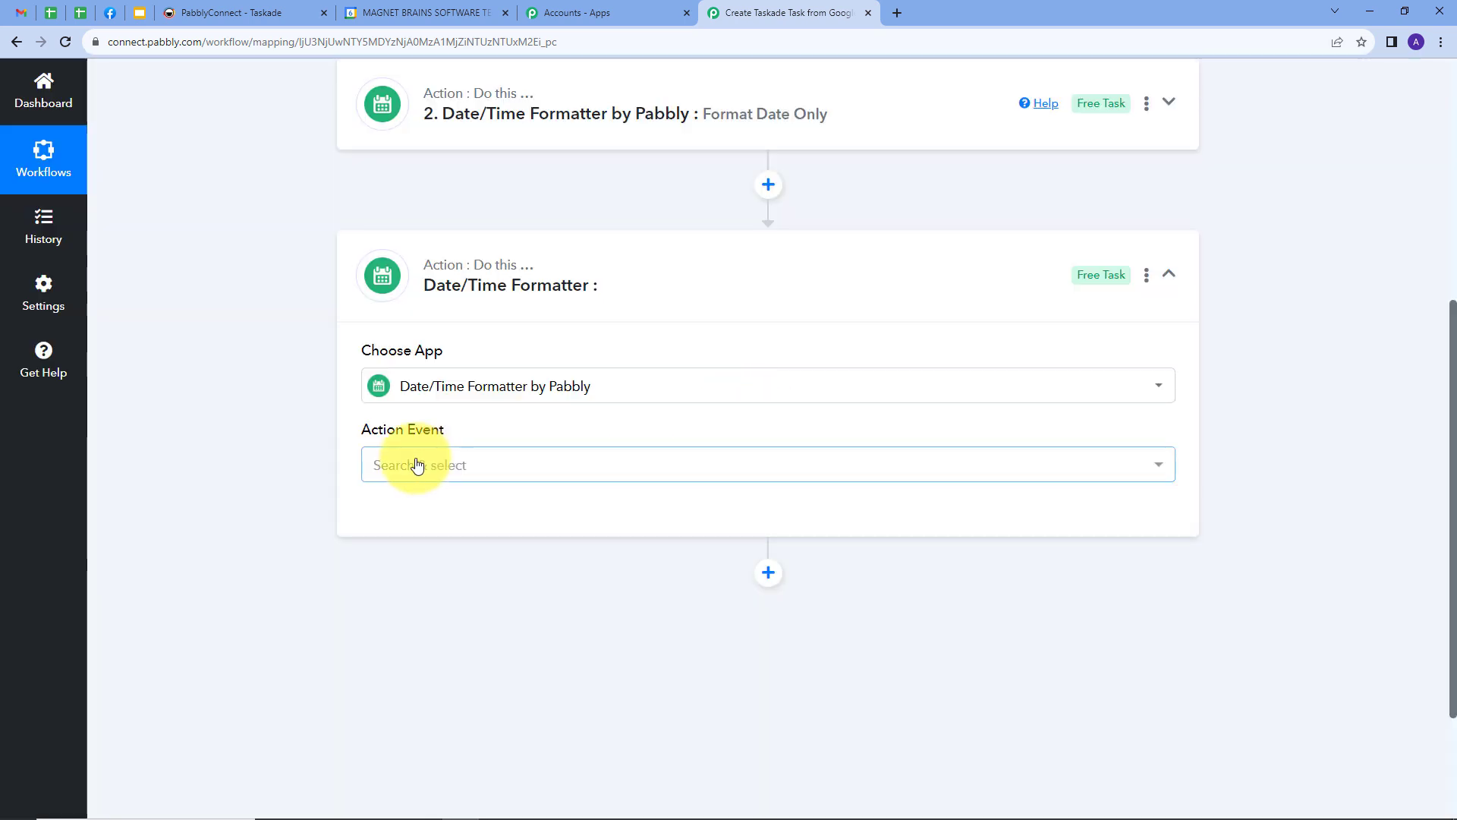
{"action": "left_click", "coordinate": [416, 469]}
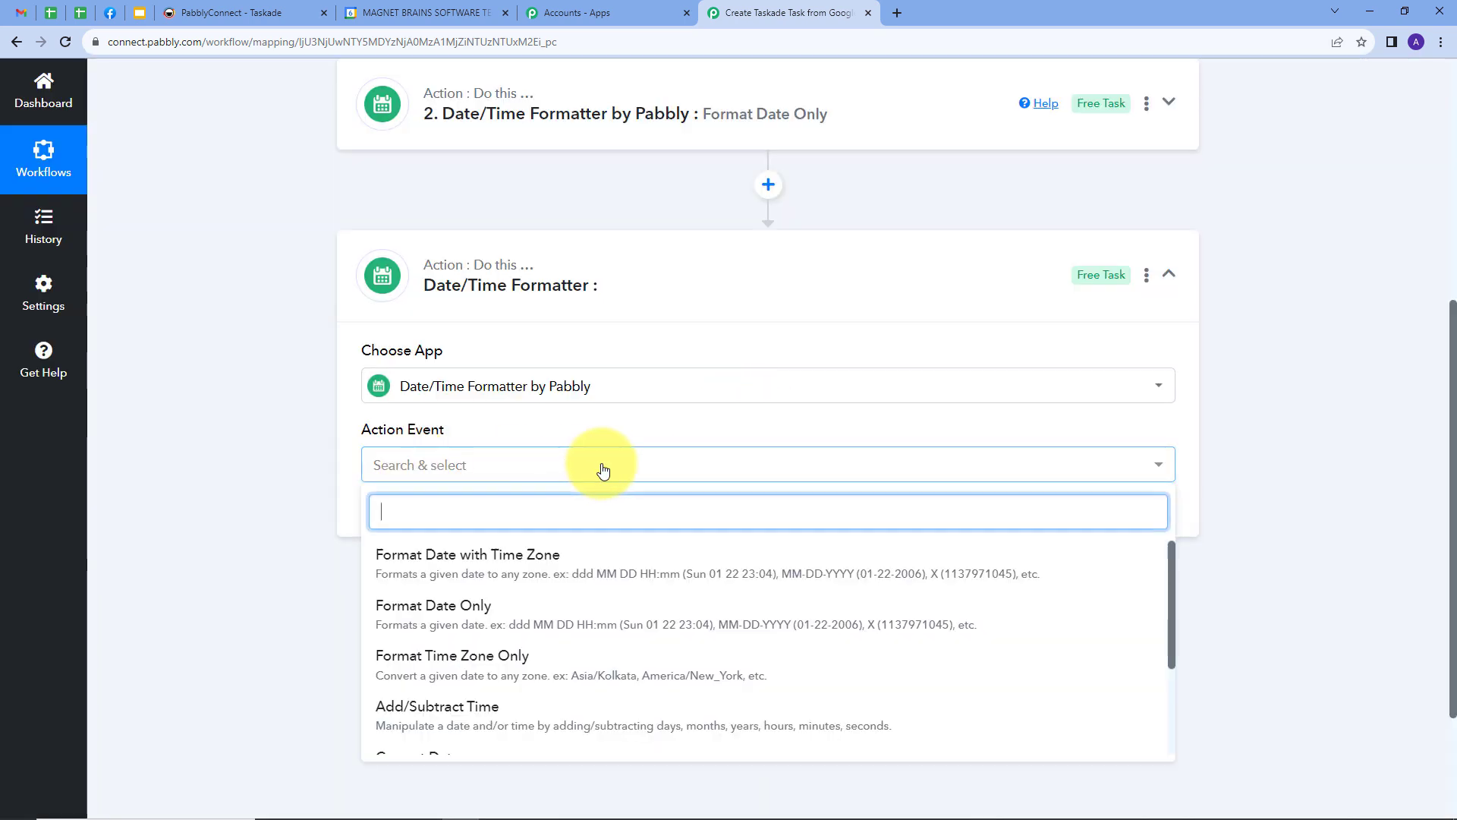
{"action": "left_click", "coordinate": [390, 605]}
{"action": "left_click", "coordinate": [402, 514]}
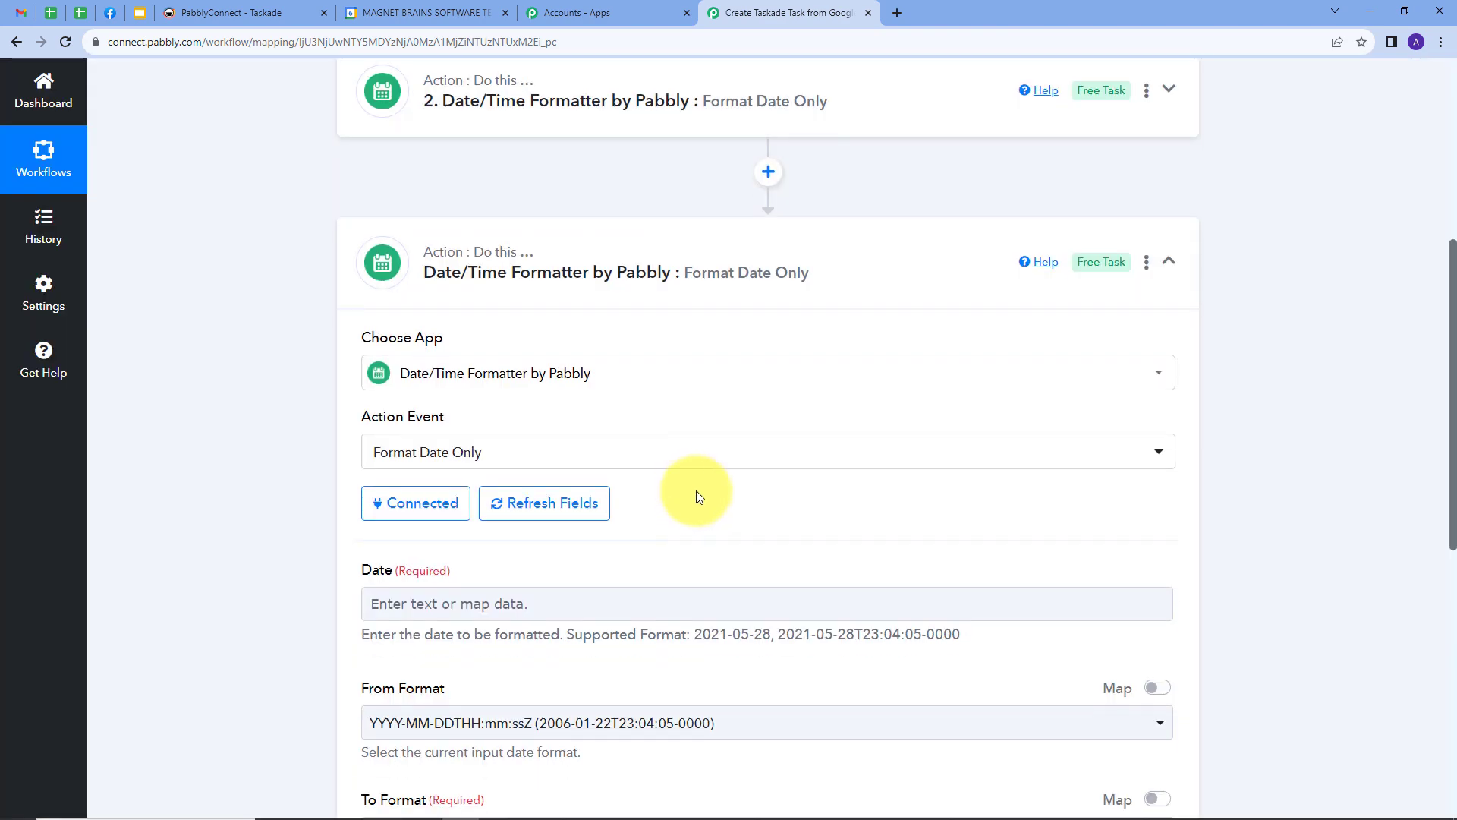
Map the End DateTime from the Google Calendar trigger into the second formatter's Date field
{"action": "scroll", "coordinate": [695, 490], "scroll_direction": "down", "scroll_amount": 3}
{"action": "left_click", "coordinate": [428, 396]}
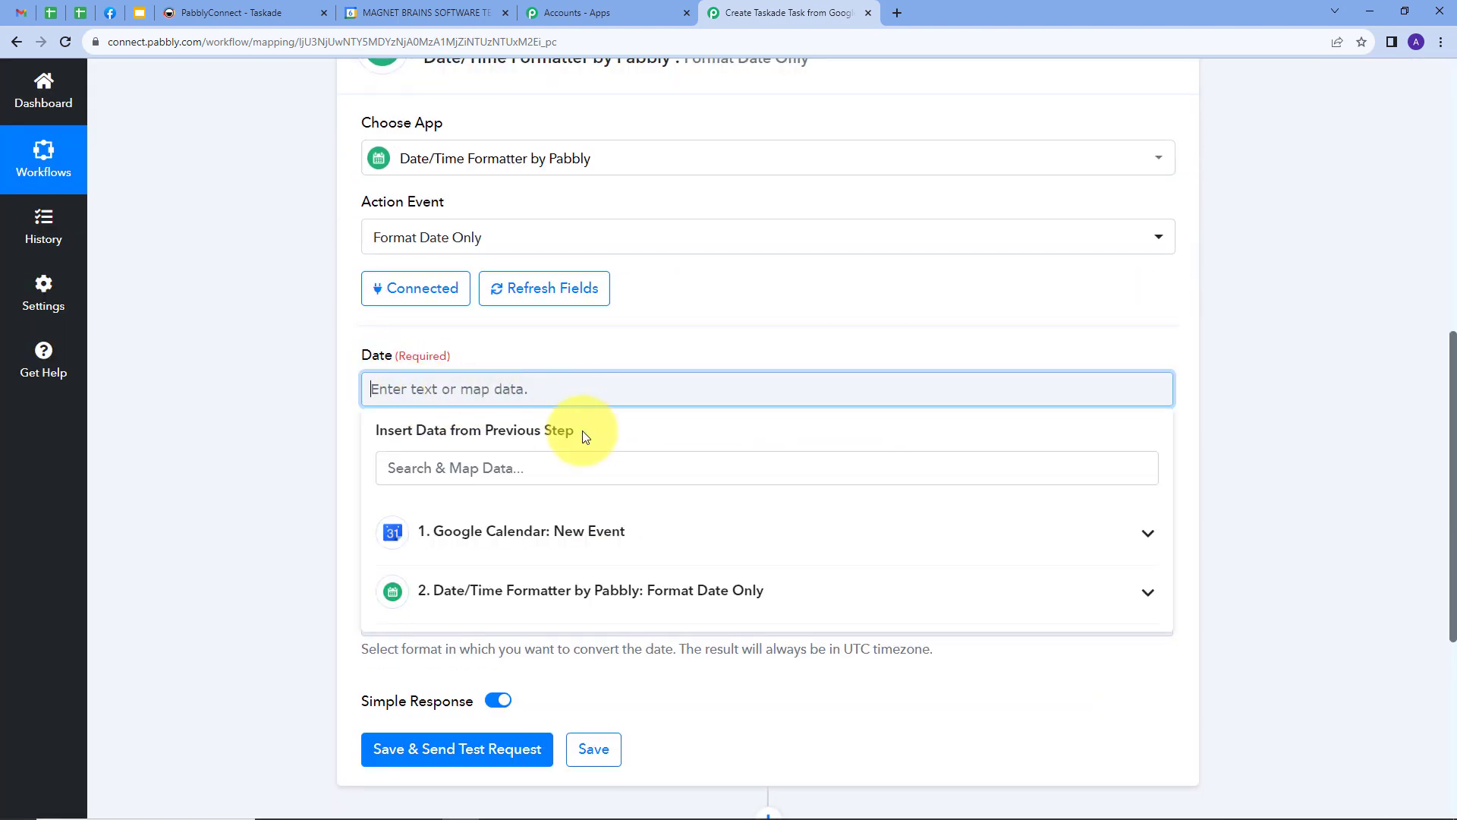
{"action": "left_click", "coordinate": [539, 553]}
{"action": "scroll", "coordinate": [736, 456], "scroll_direction": "down", "scroll_amount": 3}
{"action": "scroll", "coordinate": [584, 533], "scroll_direction": "down", "scroll_amount": 5}
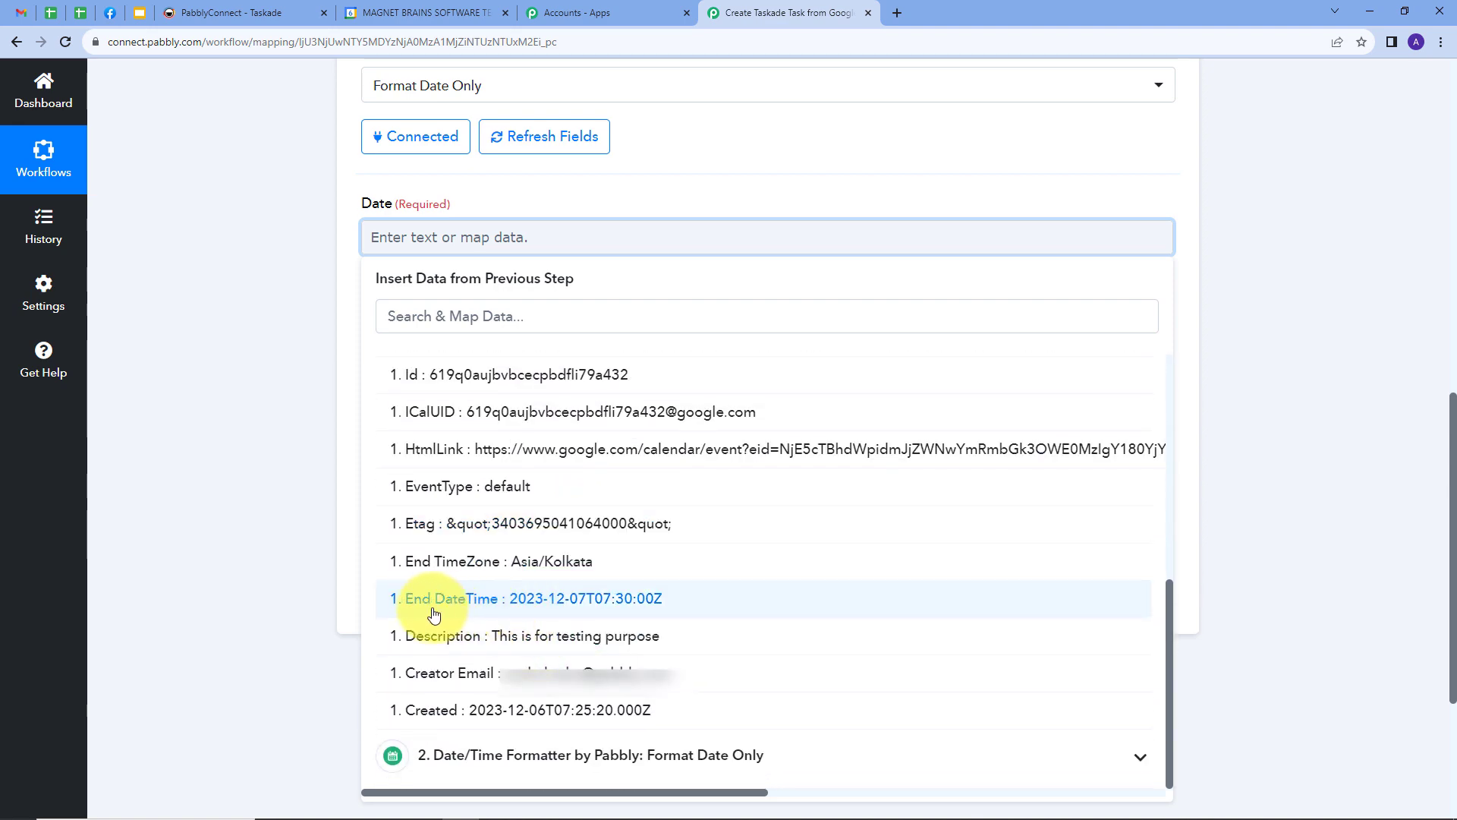
{"action": "left_click", "coordinate": [566, 606]}
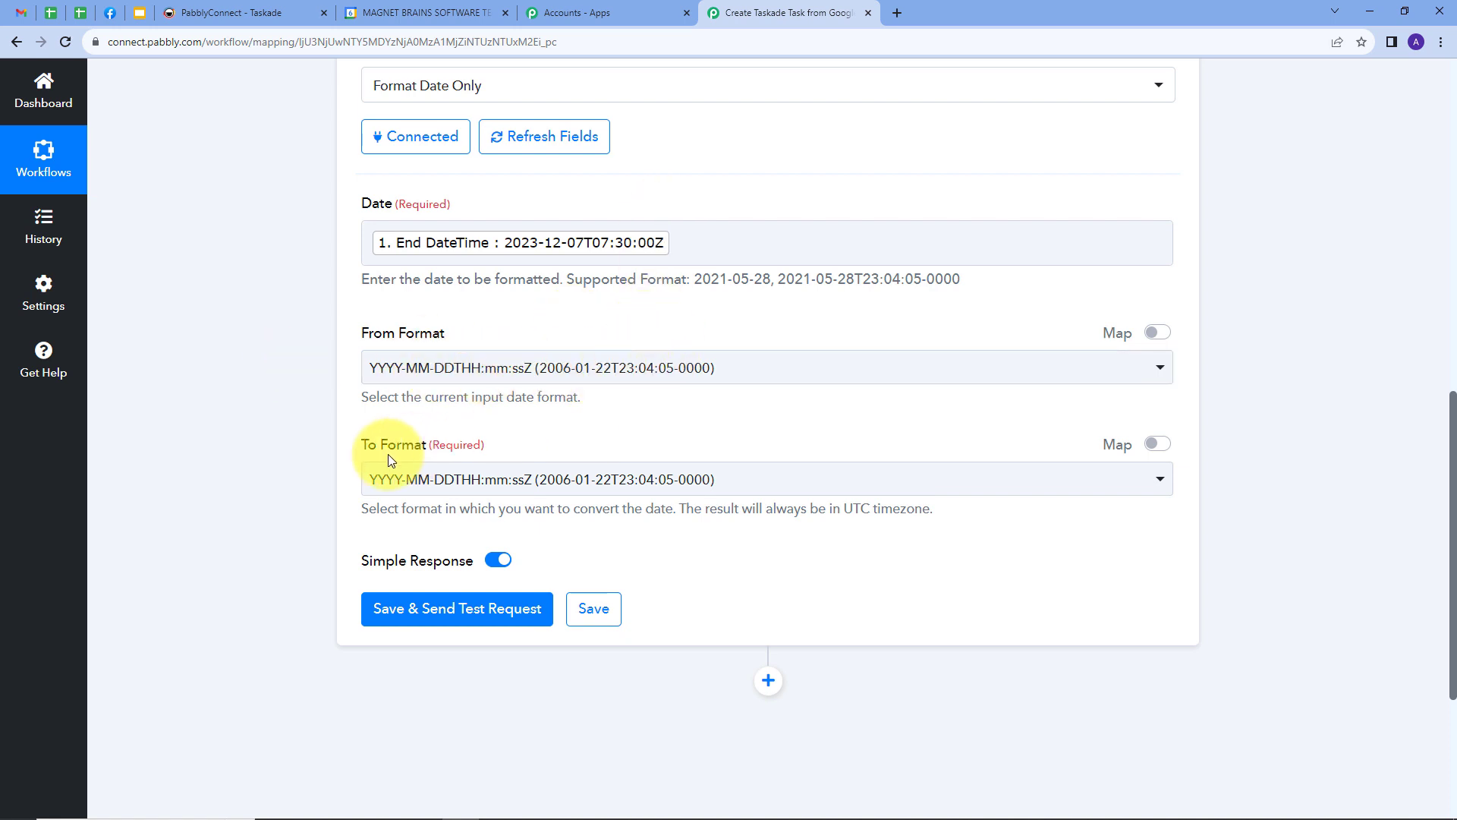
Set the end date's output format to YYYY-MM-DD, save the second formatter with a test request and review the response
{"action": "left_click", "coordinate": [741, 488]}
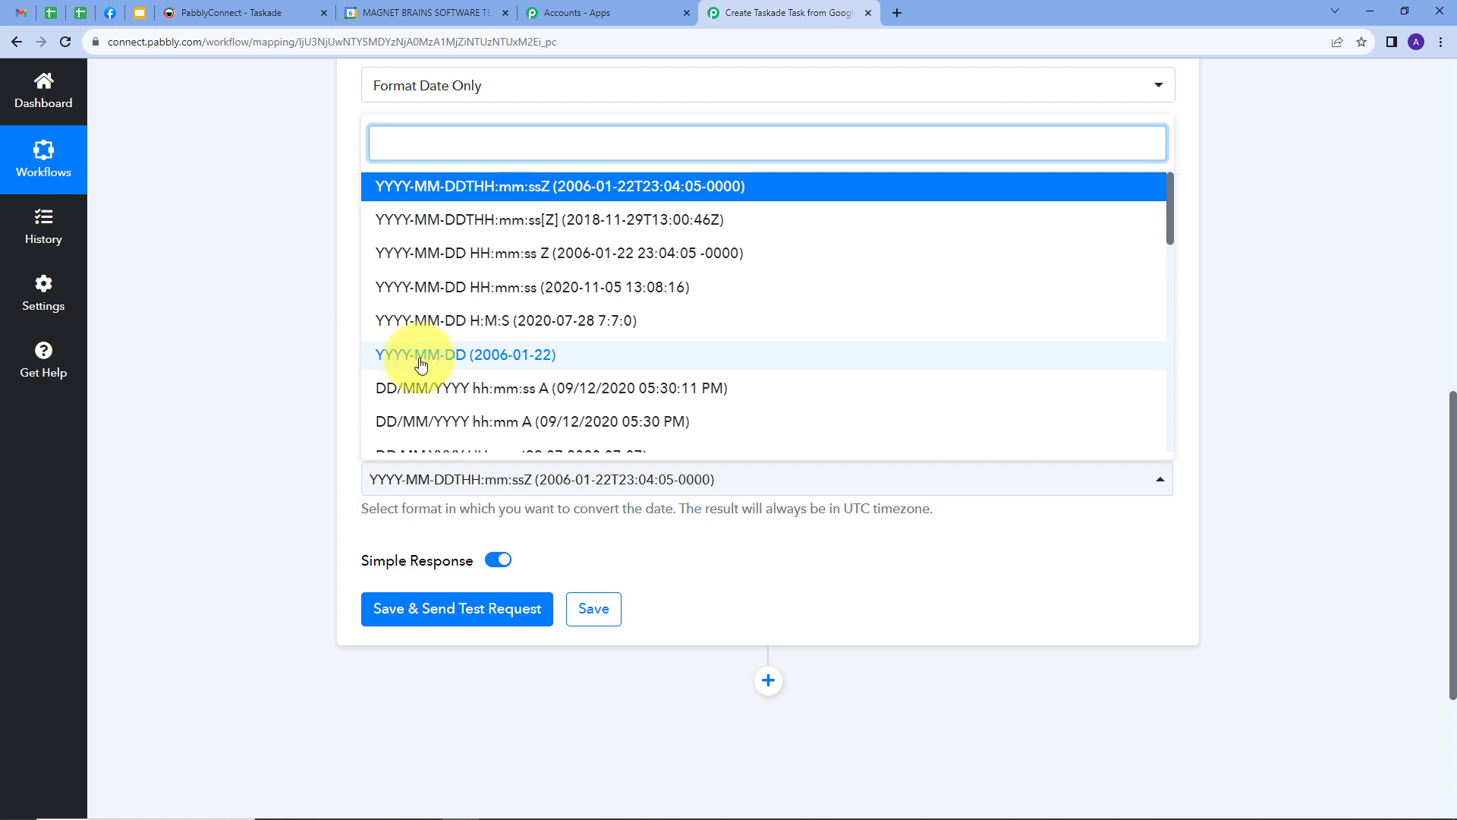
{"action": "left_click", "coordinate": [389, 357]}
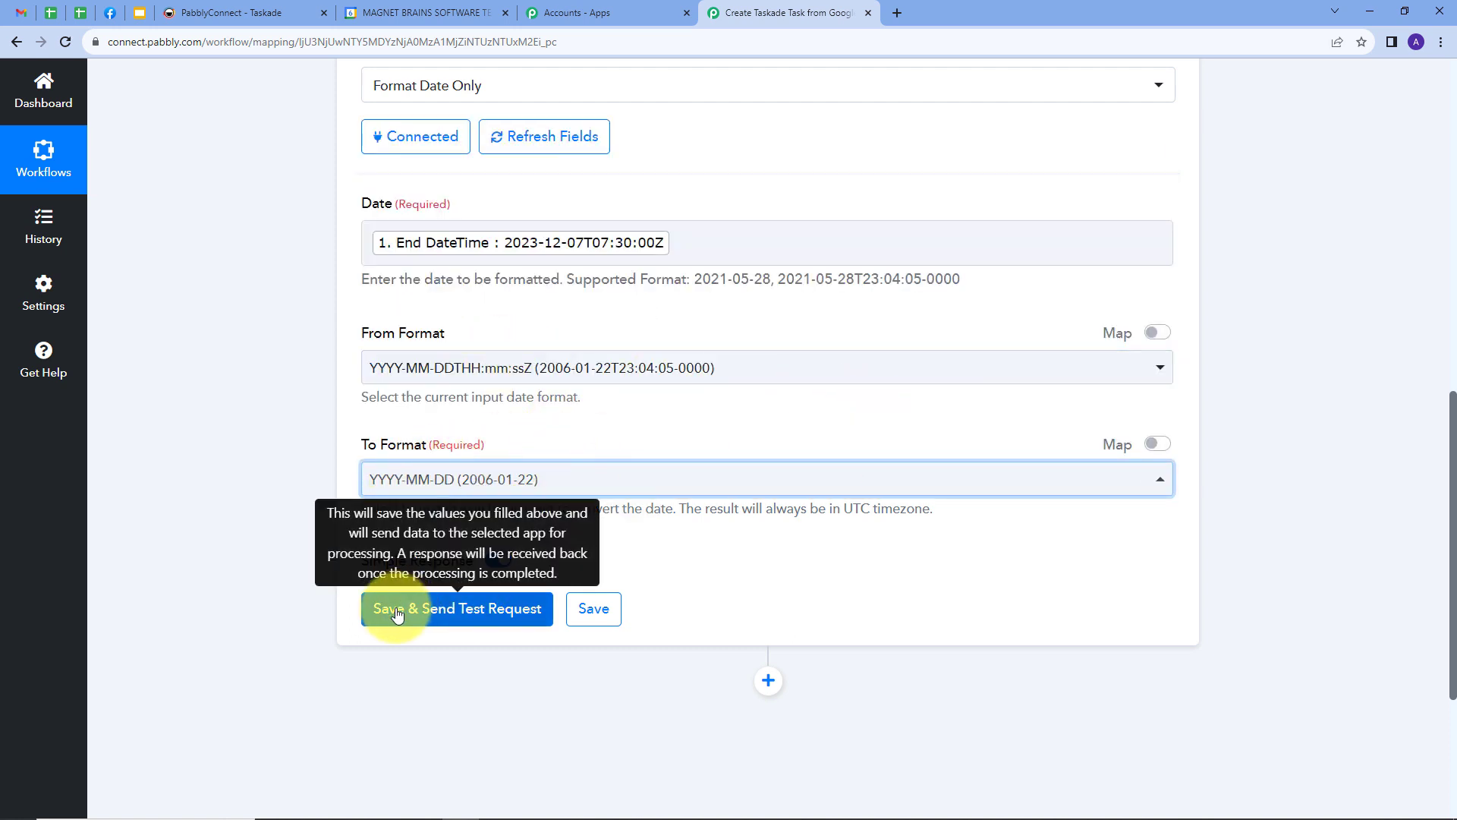
{"action": "left_click", "coordinate": [461, 615]}
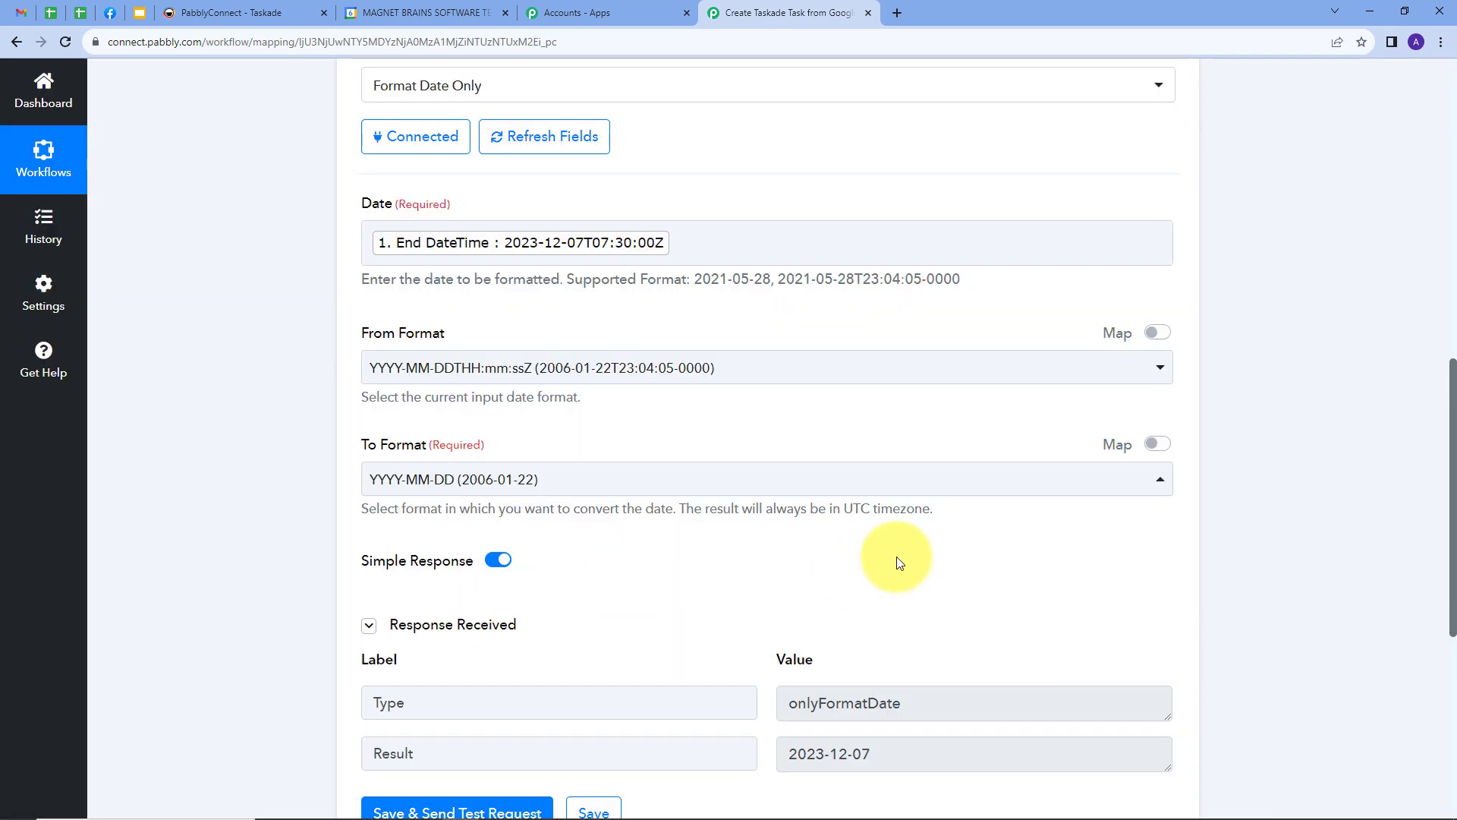
{"action": "scroll", "coordinate": [893, 559], "scroll_direction": "down", "scroll_amount": 2}
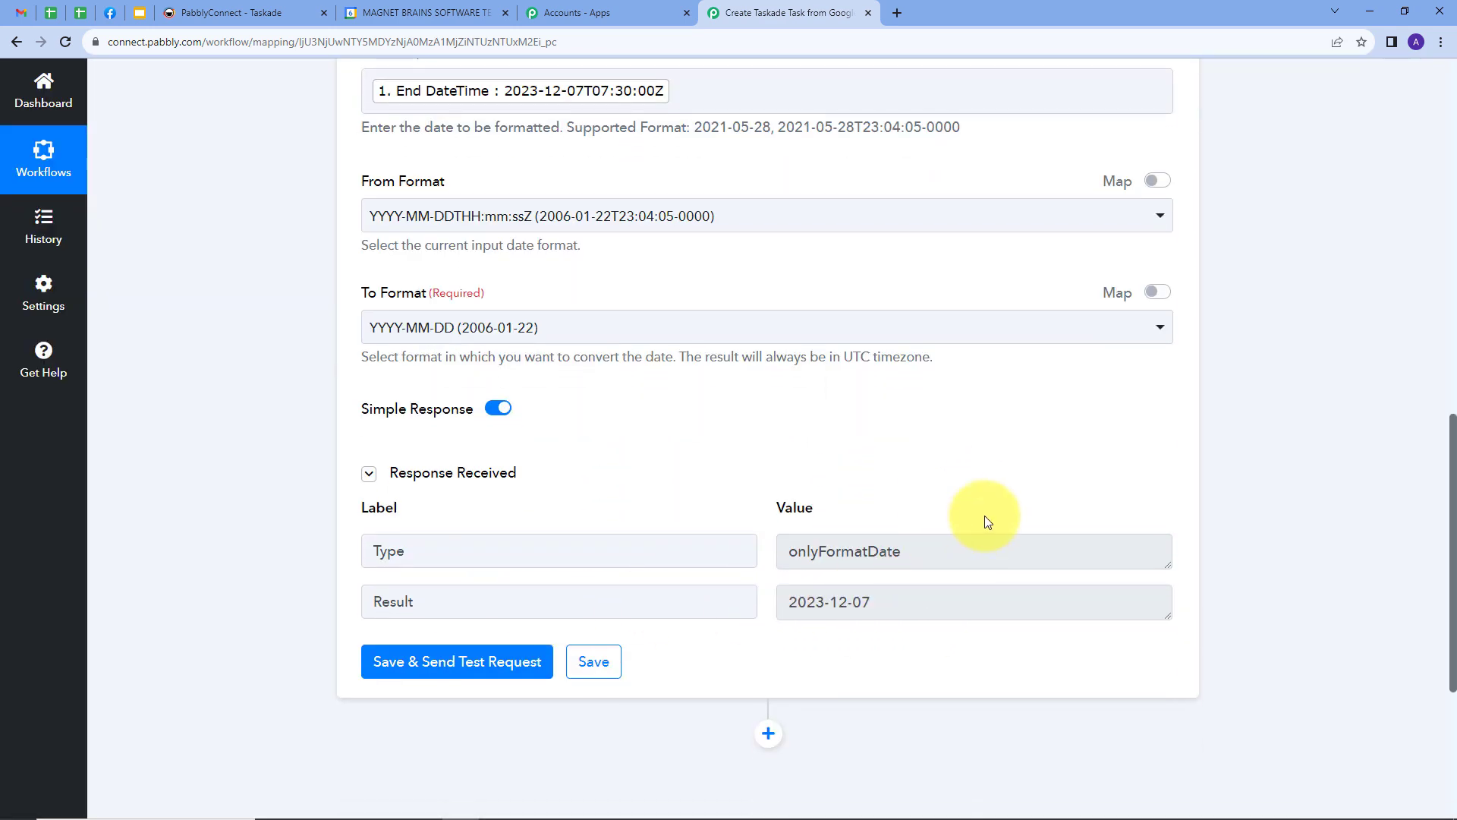
{"action": "scroll", "coordinate": [520, 397], "scroll_direction": "up", "scroll_amount": 8}
{"action": "scroll", "coordinate": [471, 389], "scroll_direction": "up", "scroll_amount": 1}
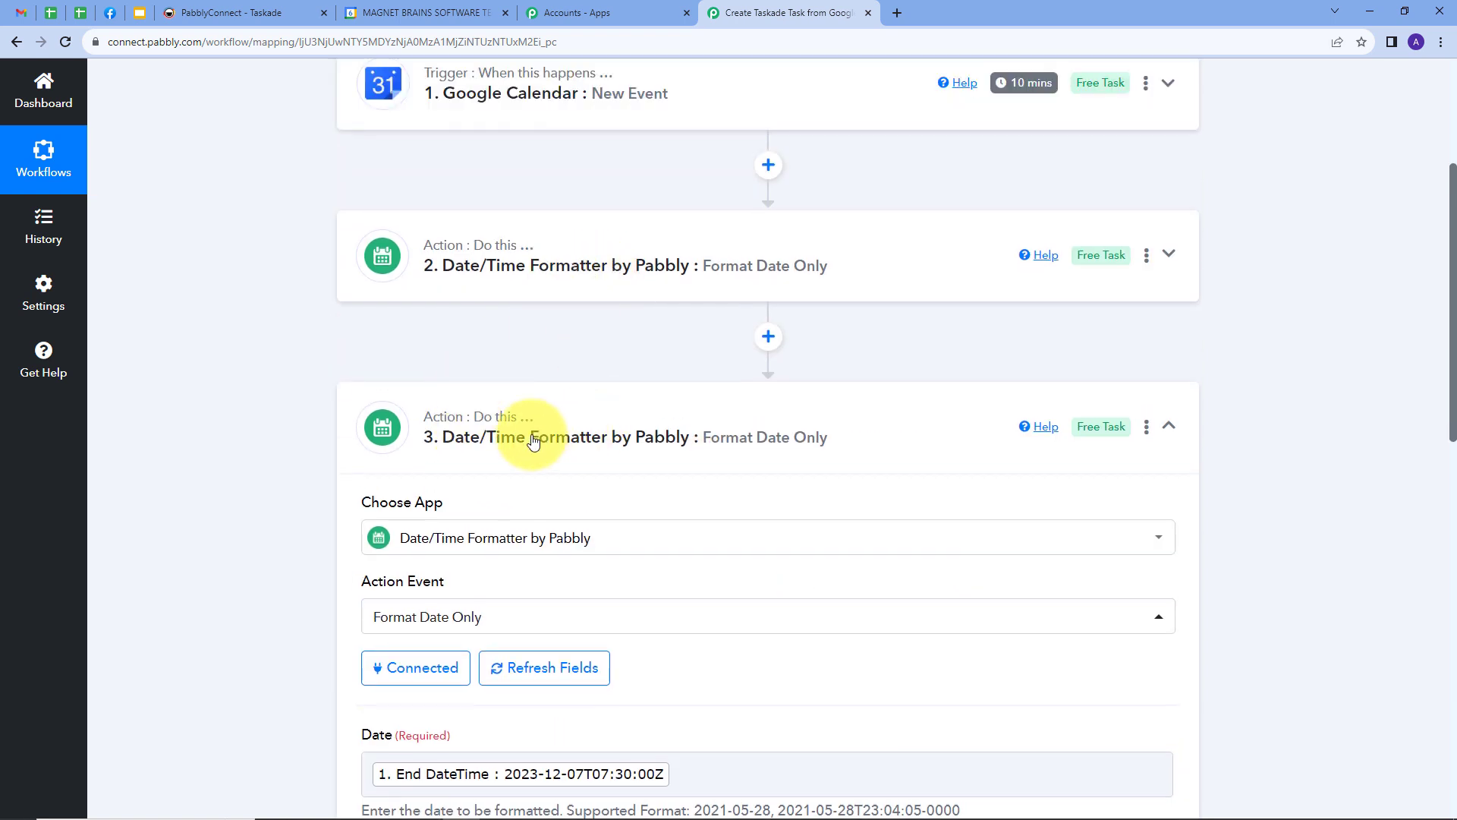
Add a Taskade action after the second formatter and choose Create Task as its action event
{"action": "scroll", "coordinate": [1203, 341], "scroll_direction": "down", "scroll_amount": 2}
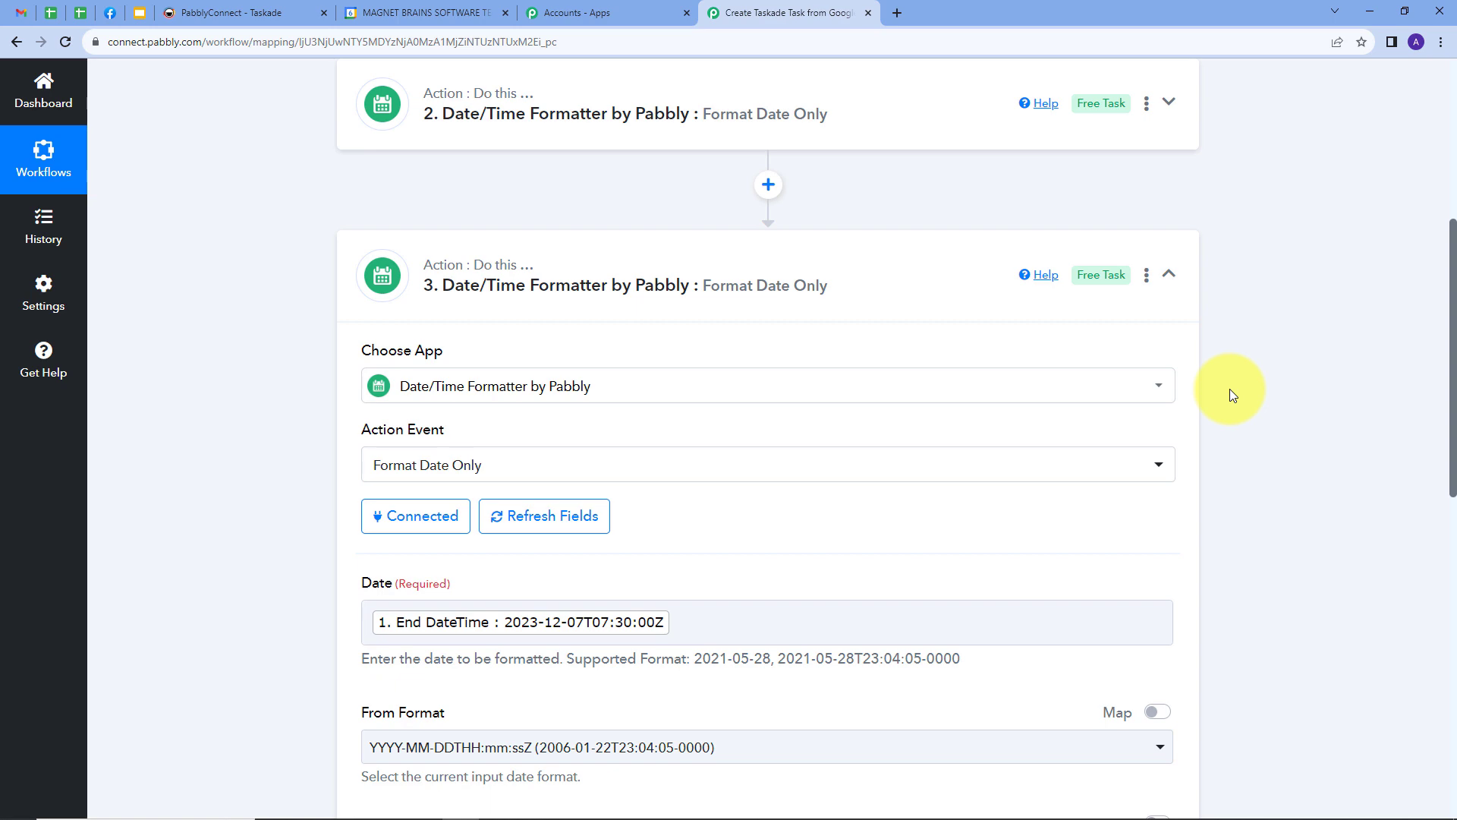
{"action": "scroll", "coordinate": [1230, 389], "scroll_direction": "down", "scroll_amount": 10}
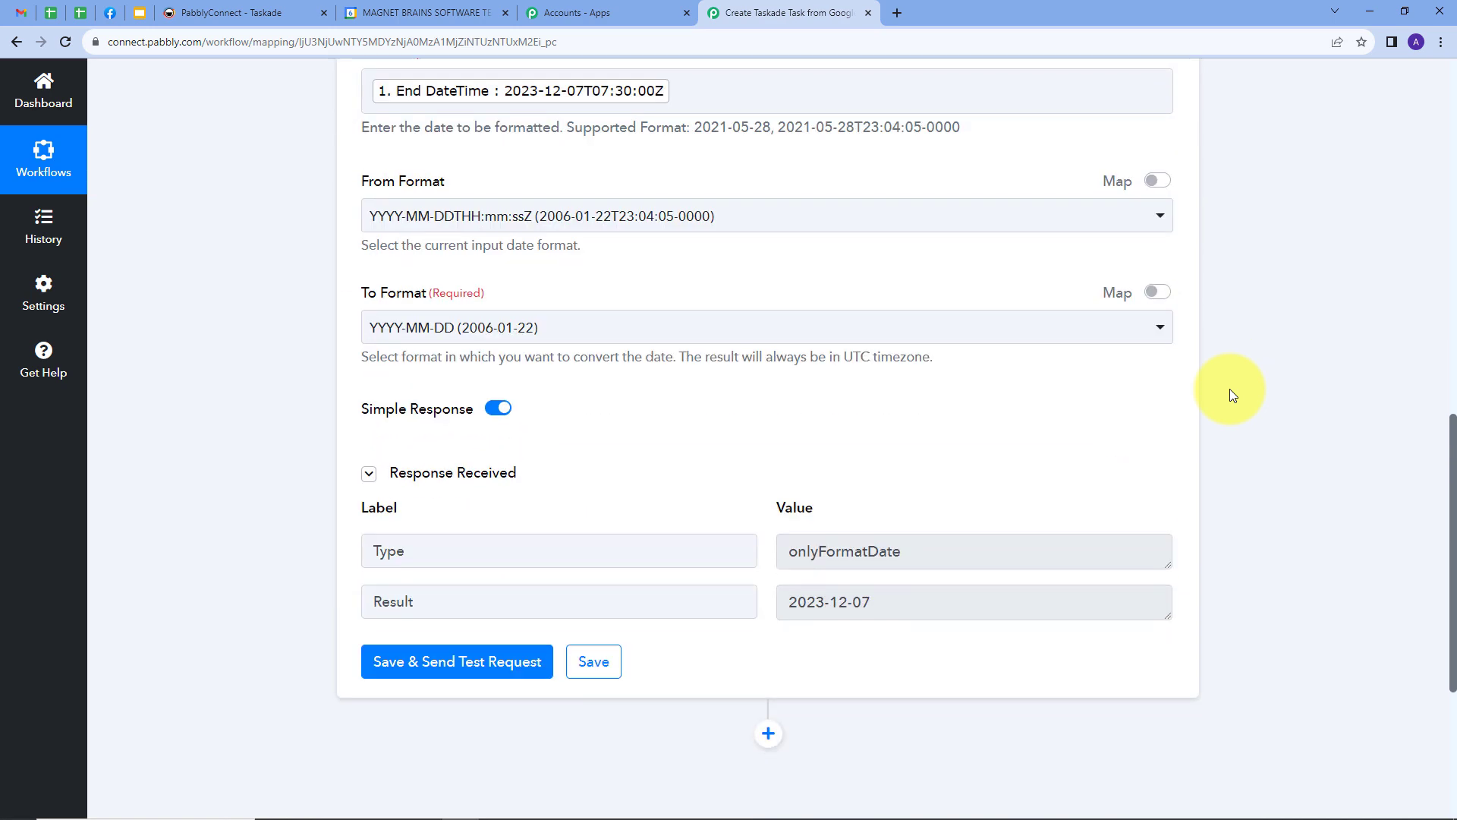
{"action": "left_click", "coordinate": [769, 505]}
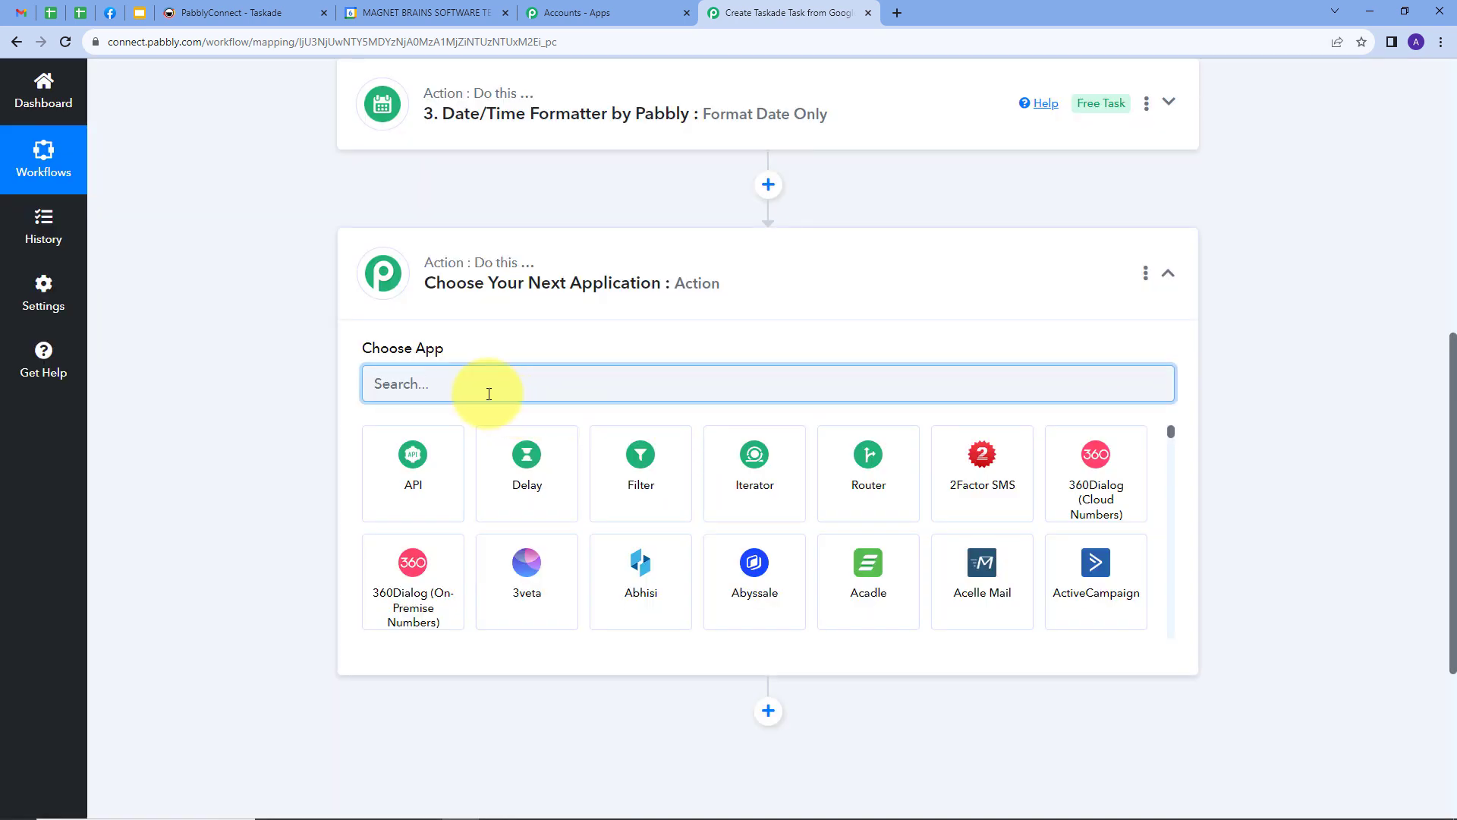
{"action": "type", "text": "ta"}
{"action": "type", "text": "s"}
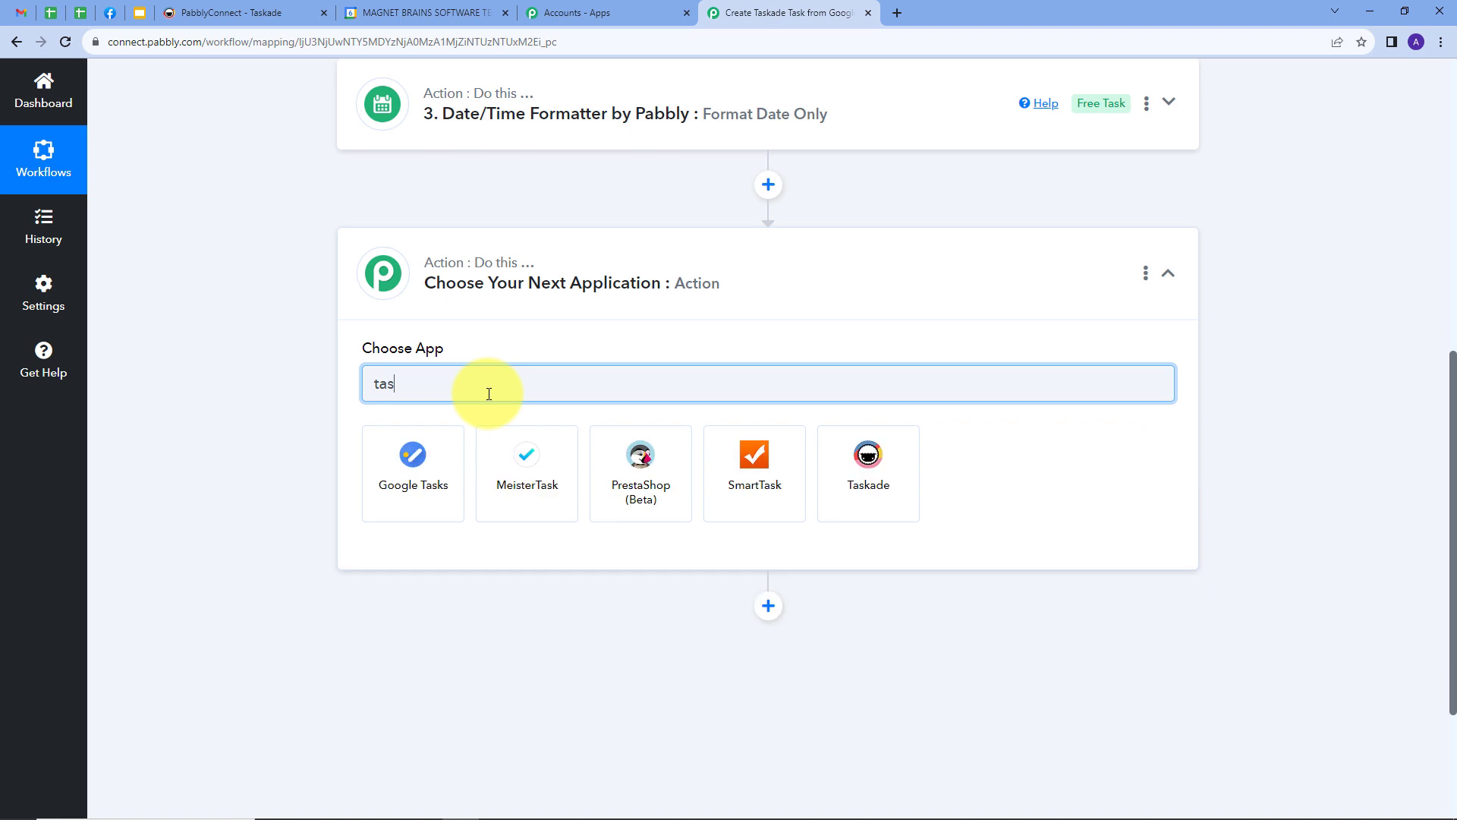
{"action": "left_click", "coordinate": [849, 457]}
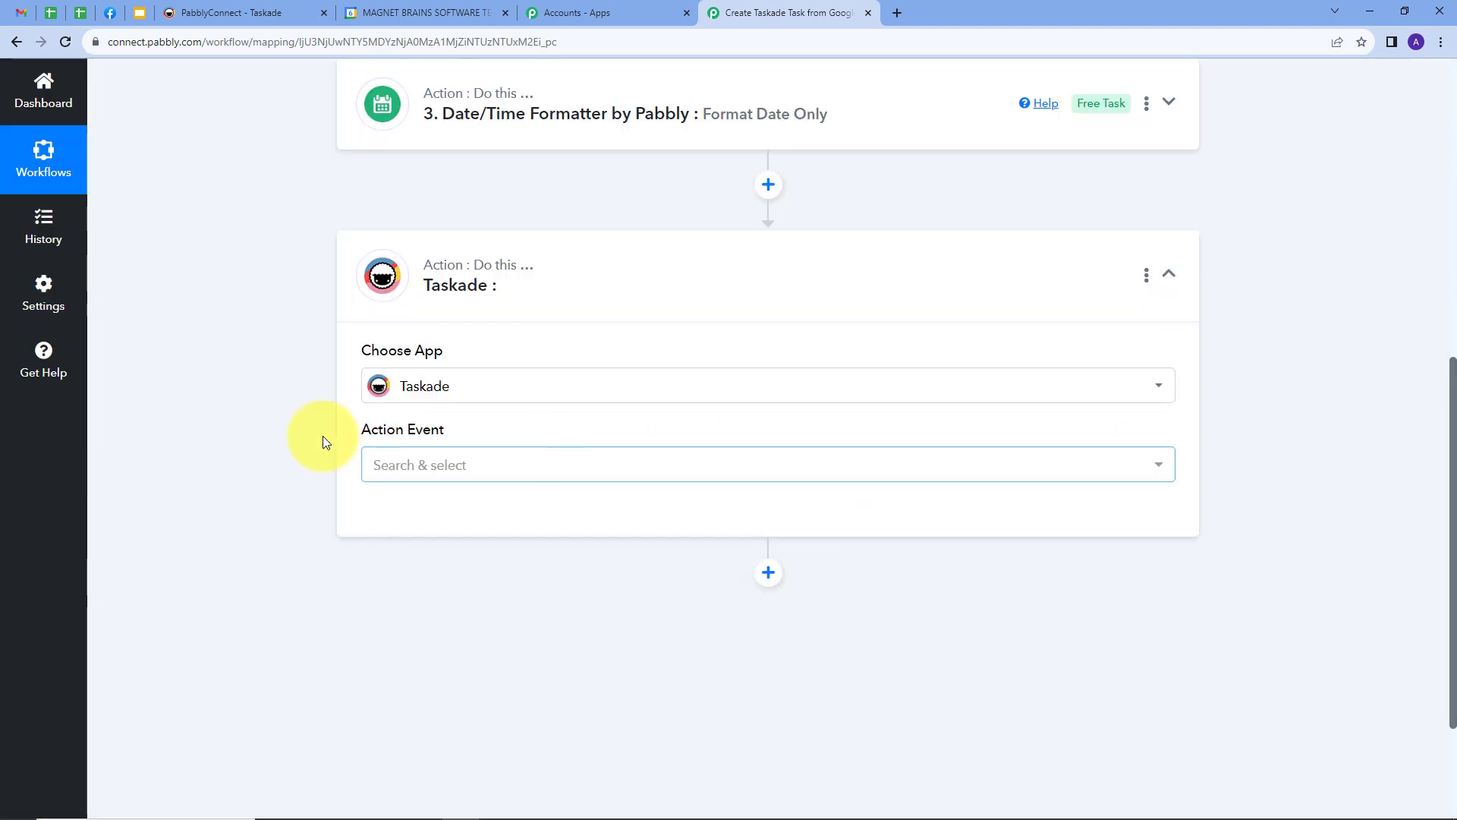
{"action": "left_click", "coordinate": [610, 470]}
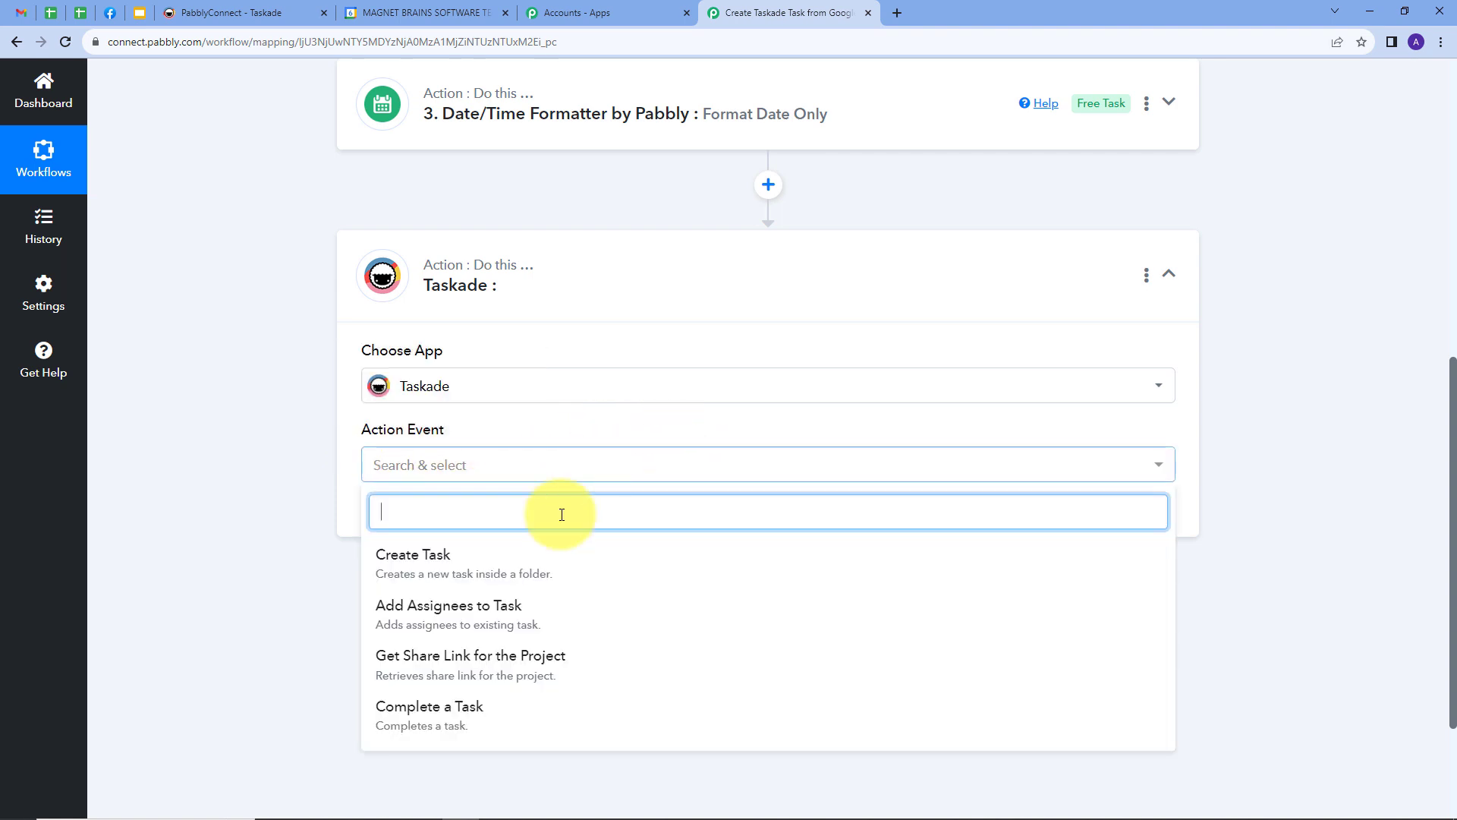
{"action": "left_click", "coordinate": [423, 569]}
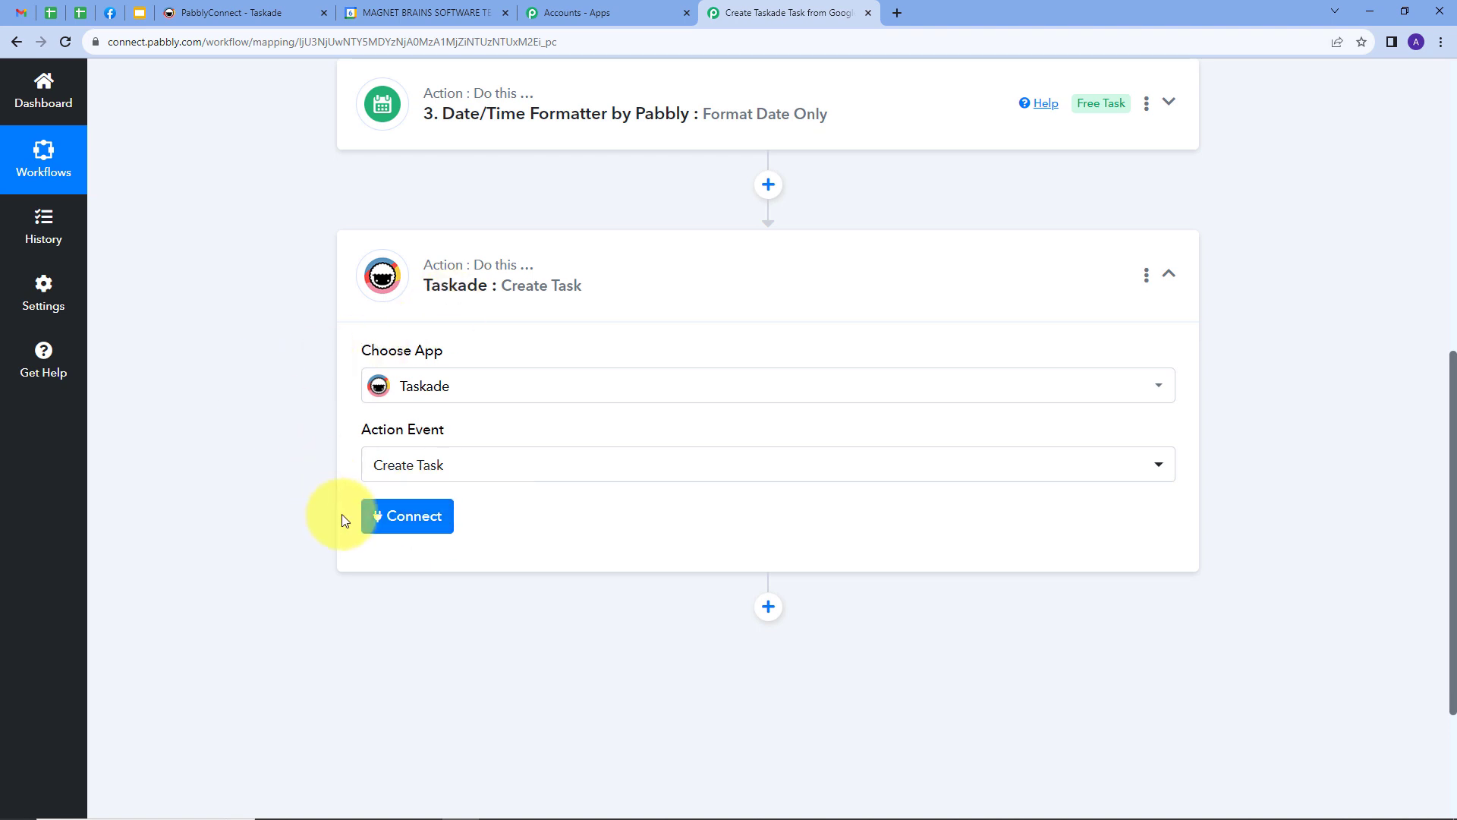
Connect the Create Task action through a new Taskade connection and allow Pabbly Connect access to the Taskade account
{"action": "left_click", "coordinate": [386, 519]}
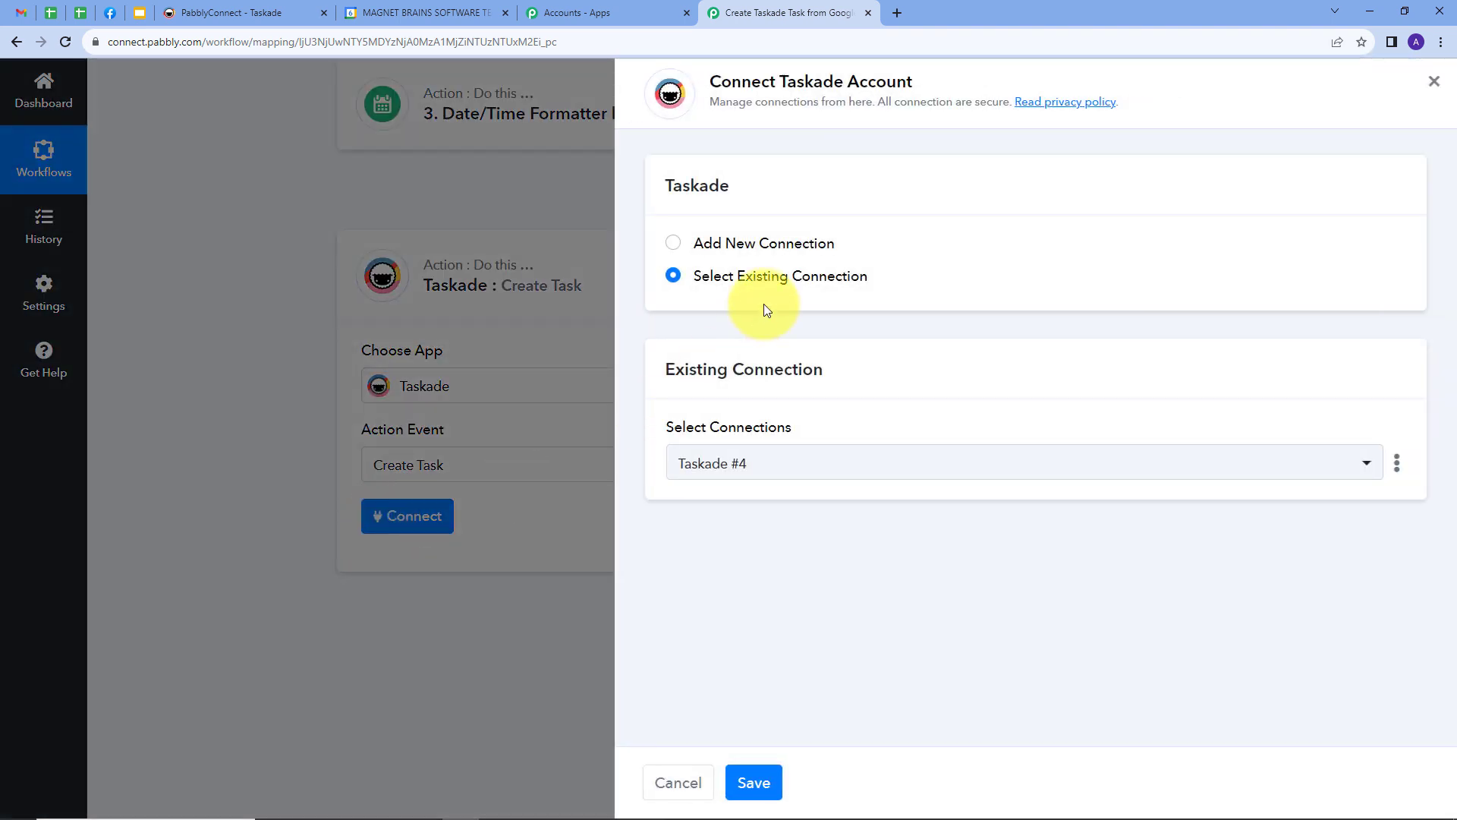
{"action": "left_click", "coordinate": [752, 244]}
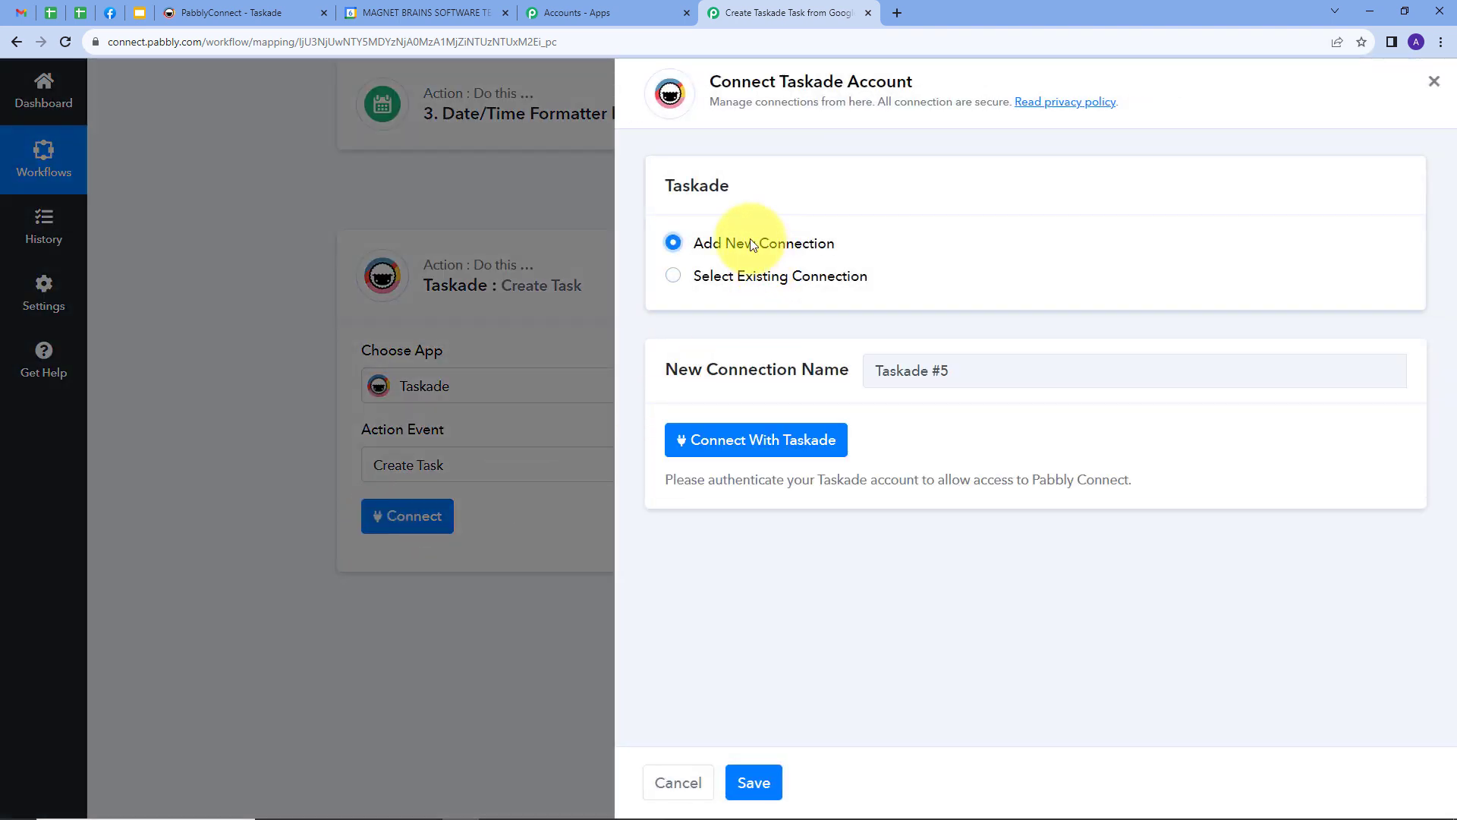
{"action": "left_click", "coordinate": [742, 448]}
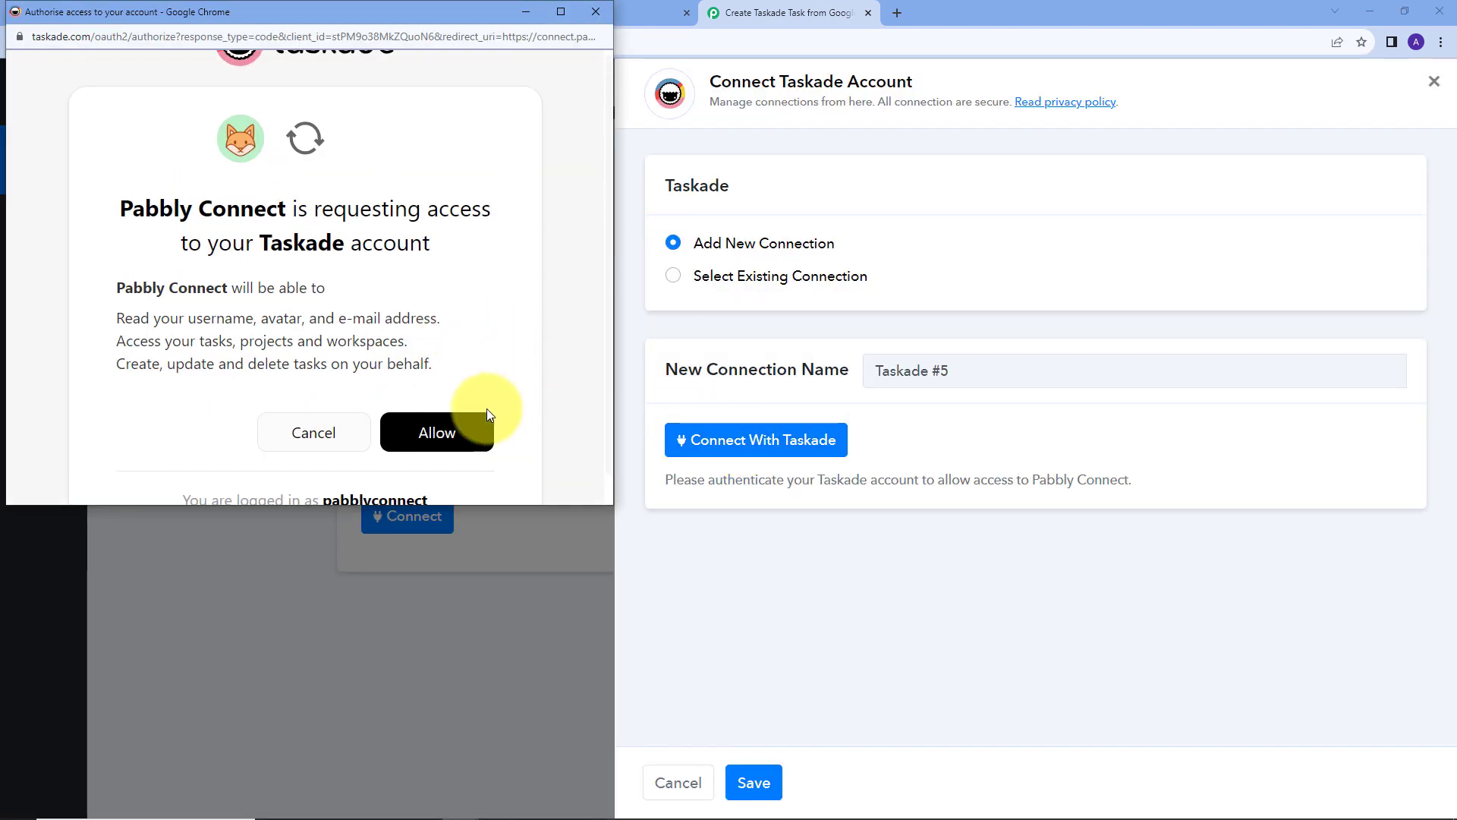
{"action": "left_click", "coordinate": [439, 449]}
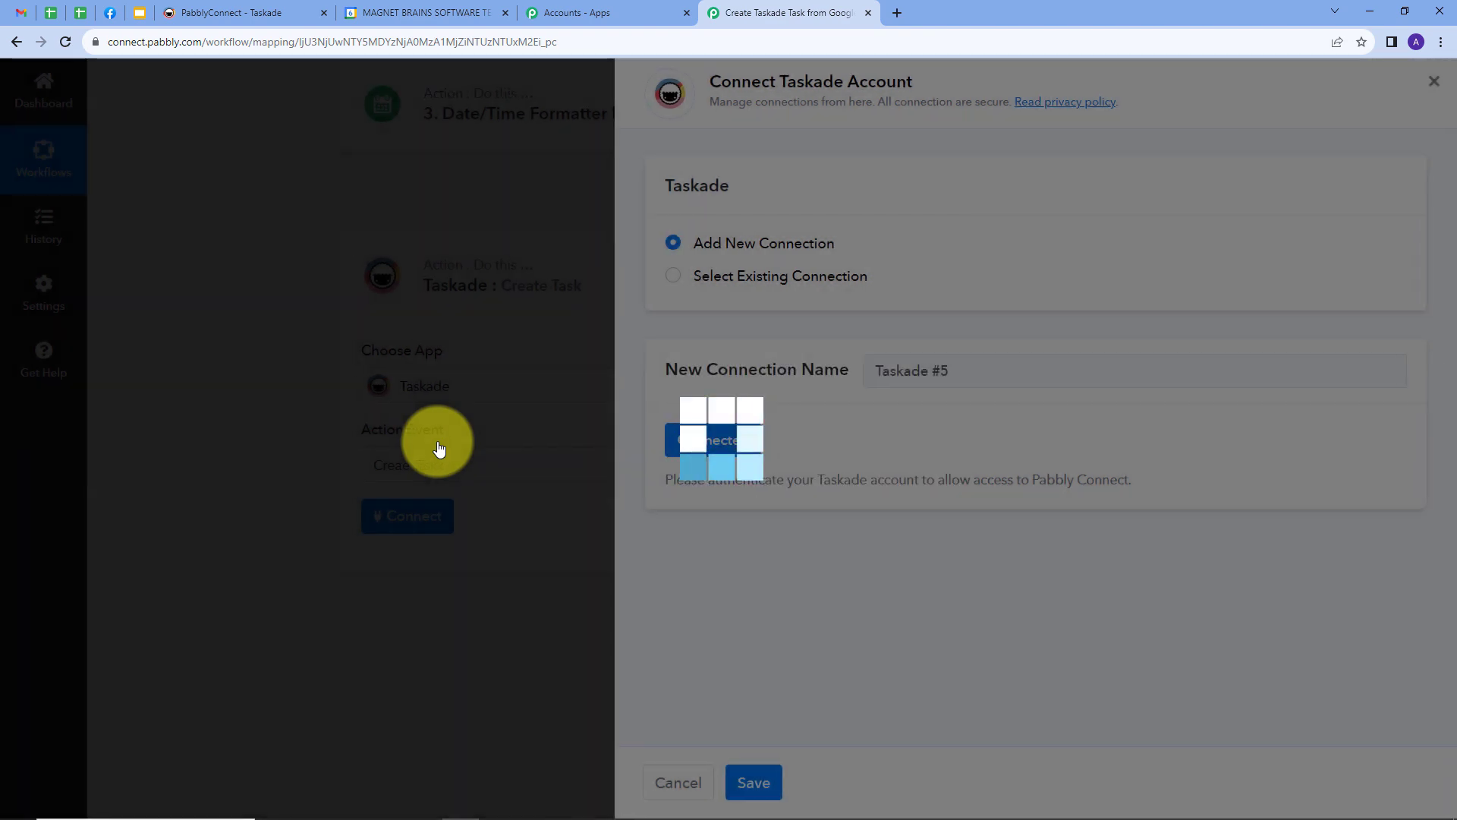
Check the target project's location in Taskade and set the Create Task action's Workspace ID to Workspace
{"action": "scroll", "coordinate": [790, 357], "scroll_direction": "down", "scroll_amount": 3}
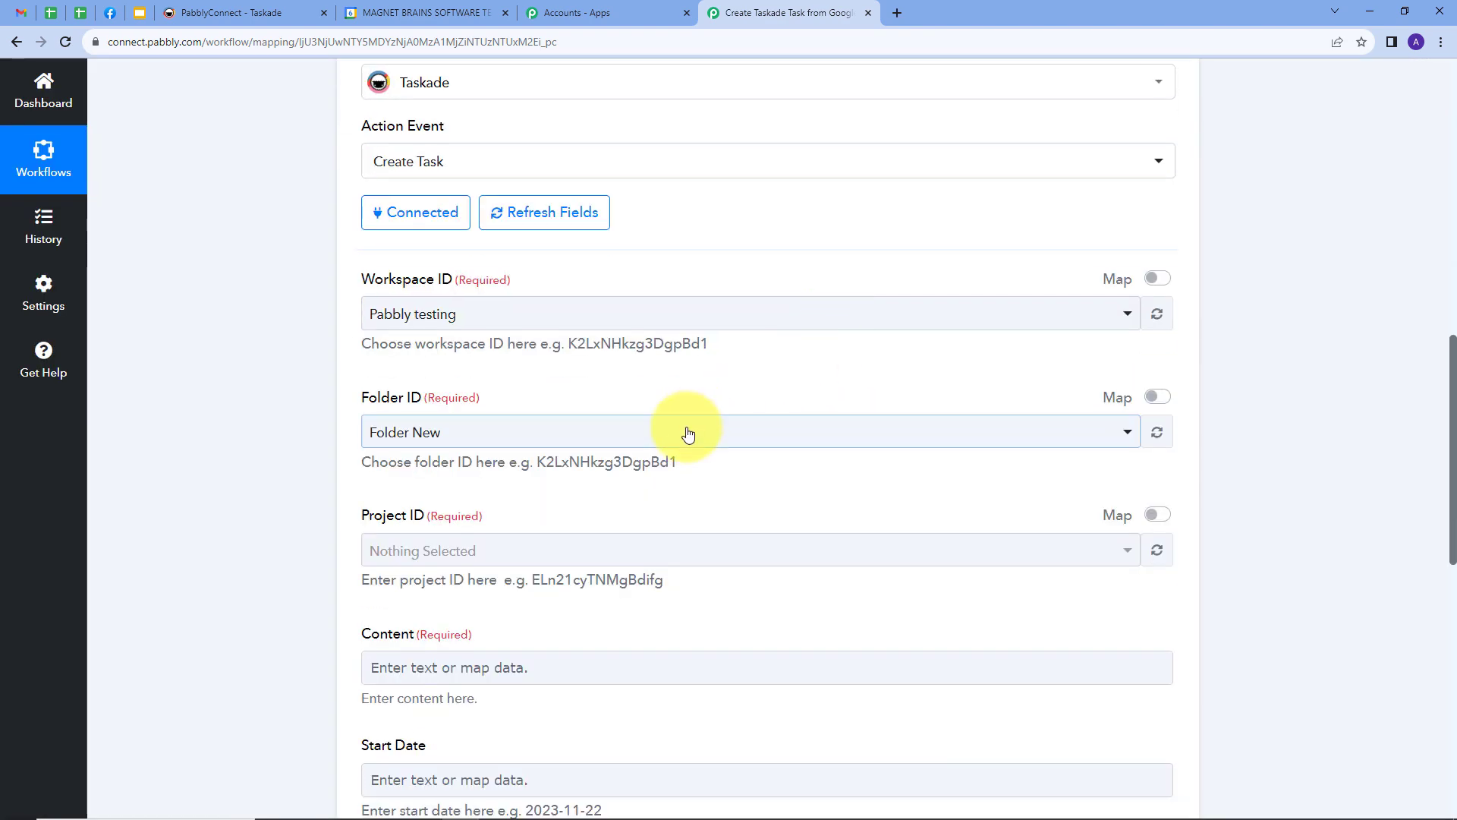
{"action": "scroll", "coordinate": [687, 430], "scroll_direction": "down", "scroll_amount": 2}
{"action": "scroll", "coordinate": [676, 429], "scroll_direction": "up", "scroll_amount": 3}
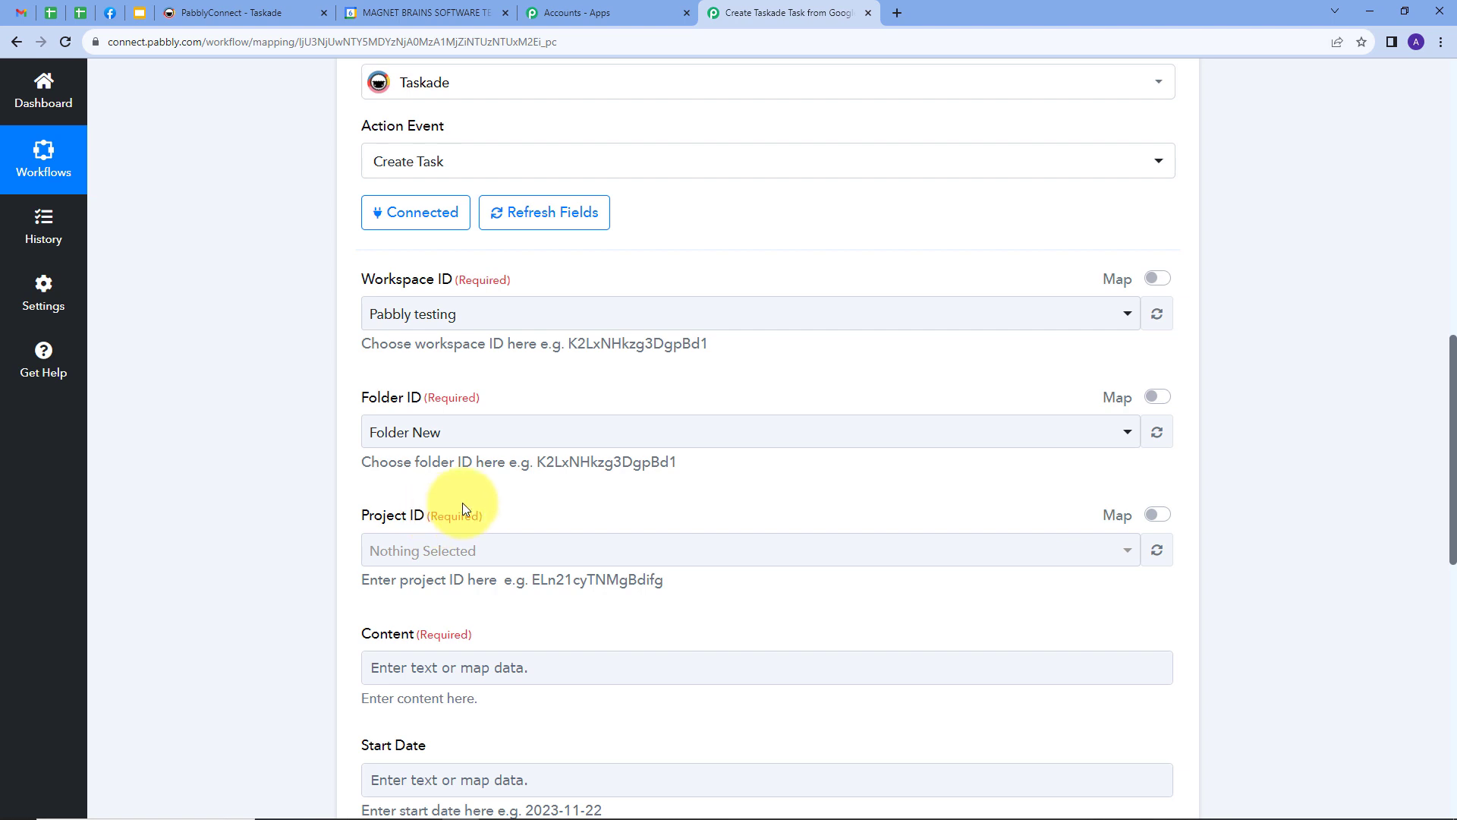
{"action": "left_click", "coordinate": [243, 13]}
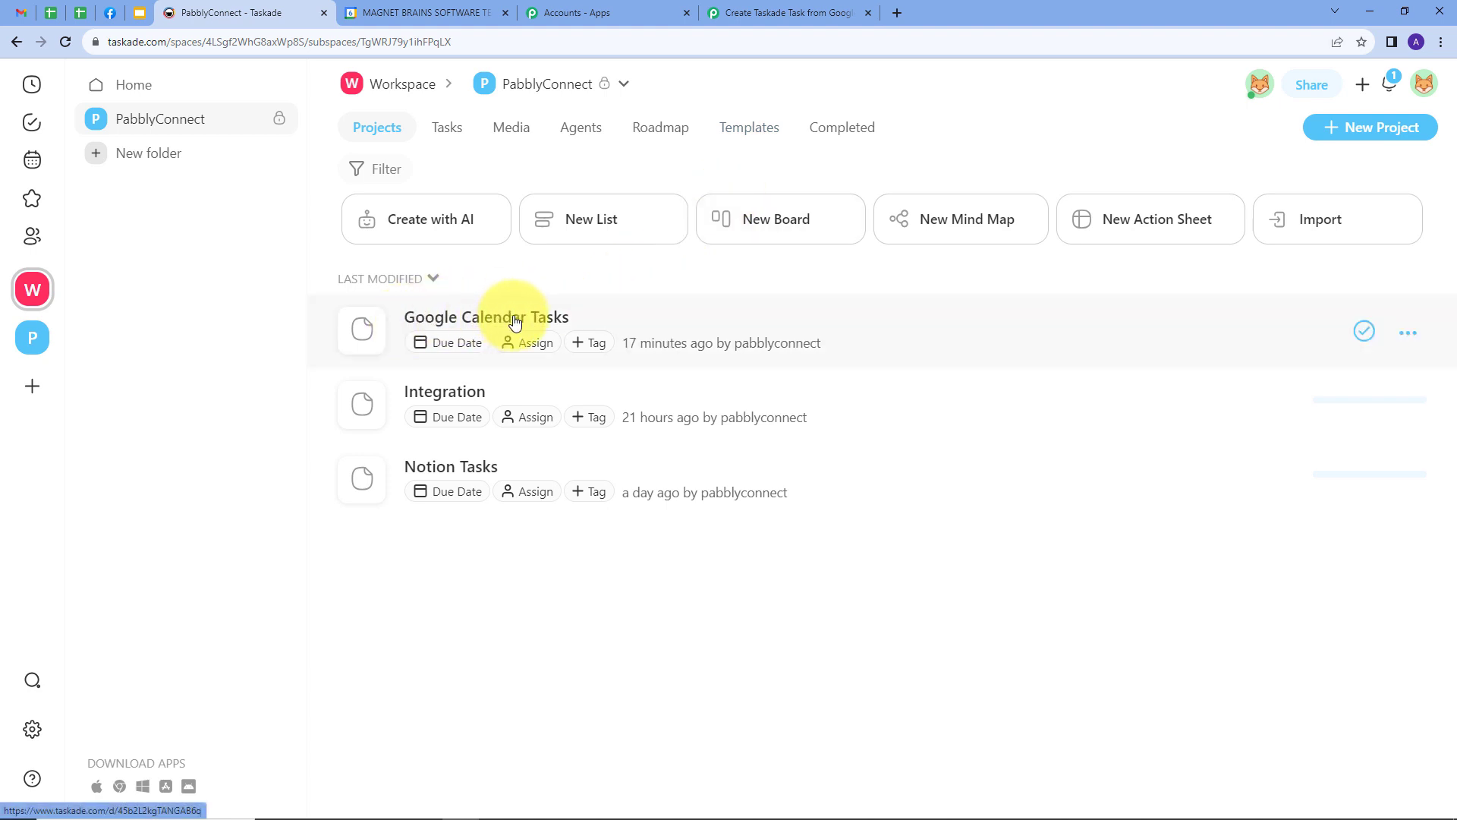
{"action": "left_click", "coordinate": [786, 9]}
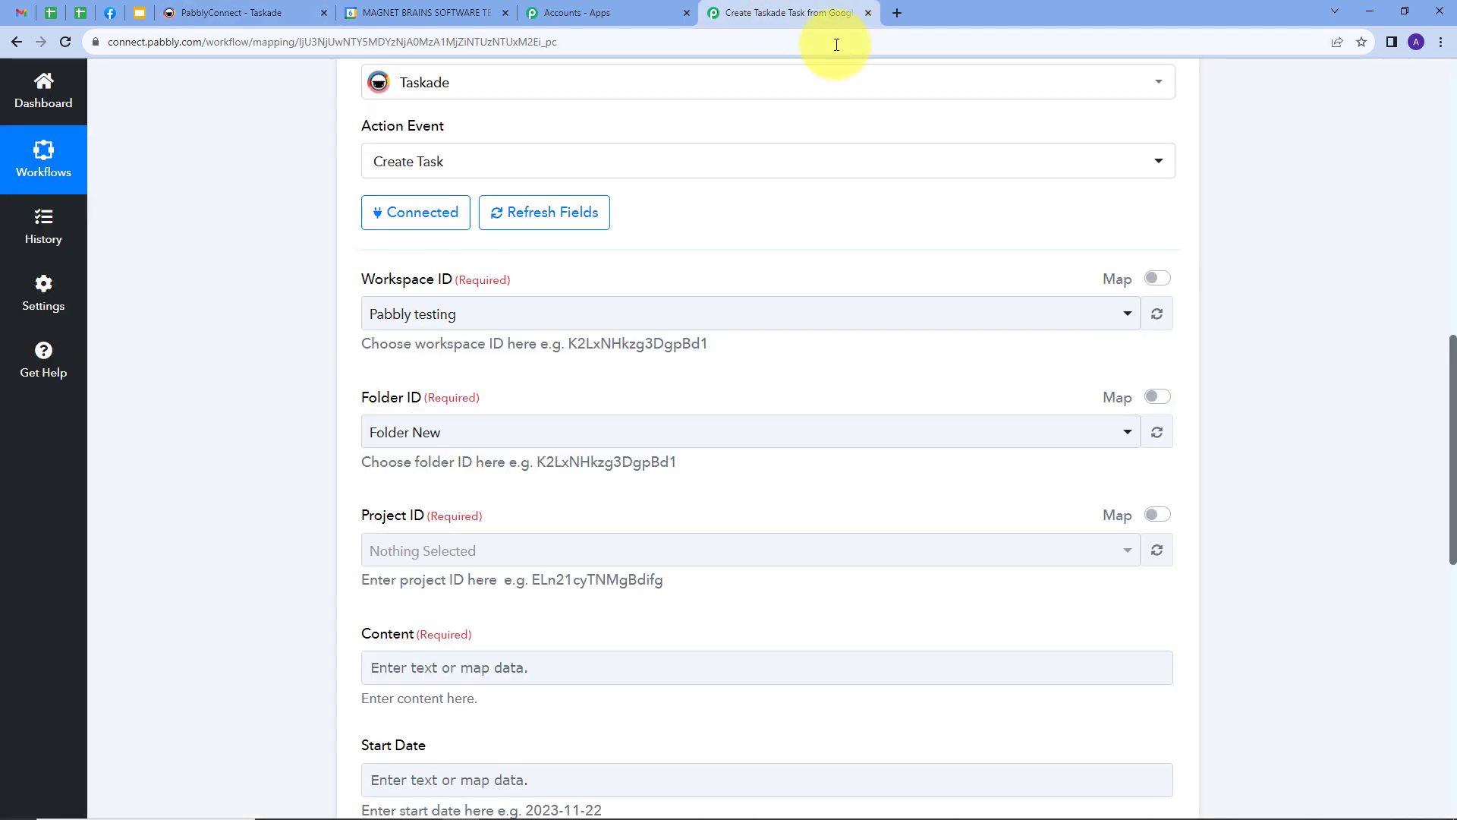
{"action": "left_click", "coordinate": [546, 316]}
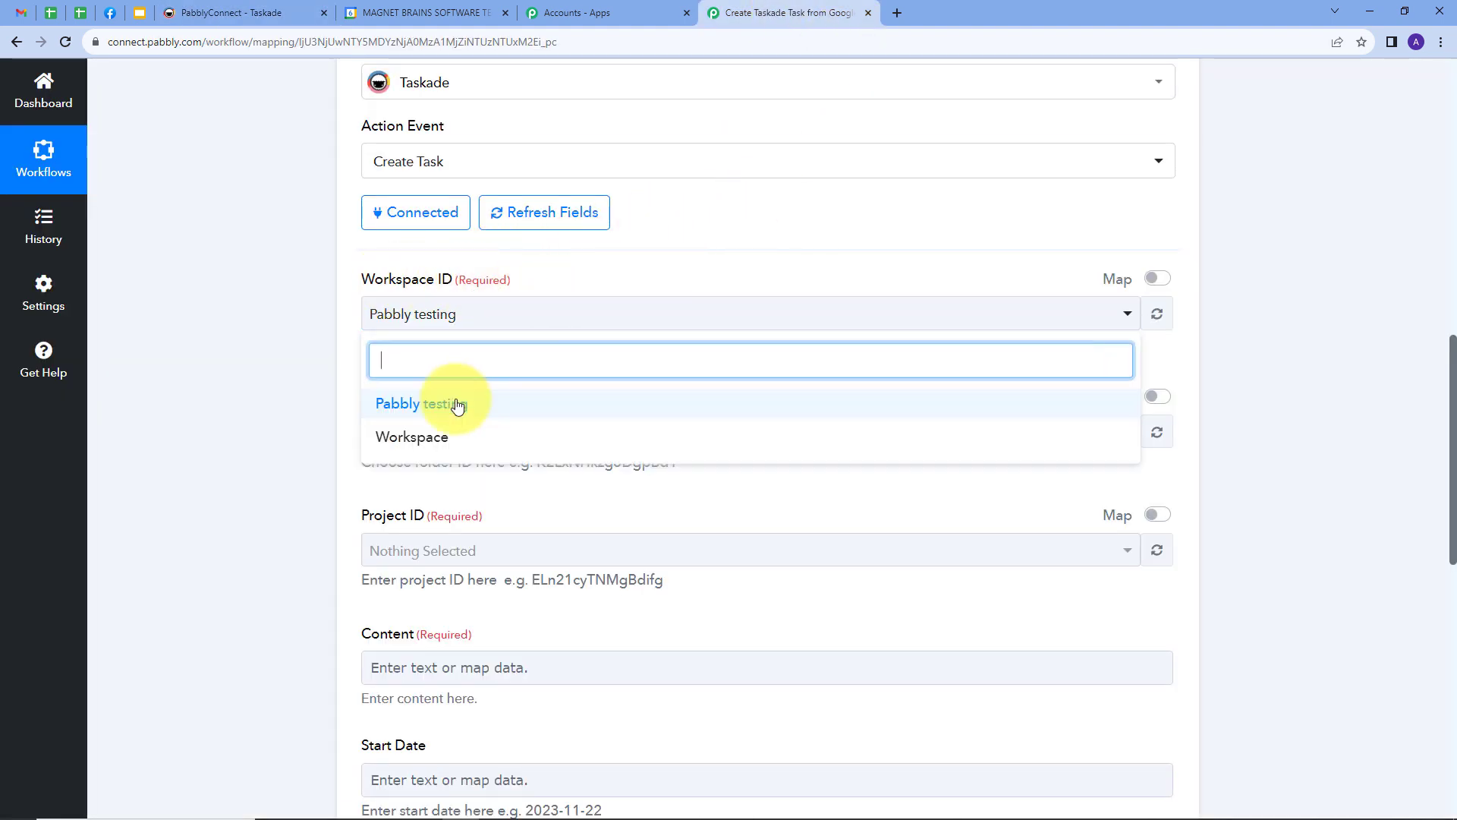
{"action": "left_click", "coordinate": [410, 439]}
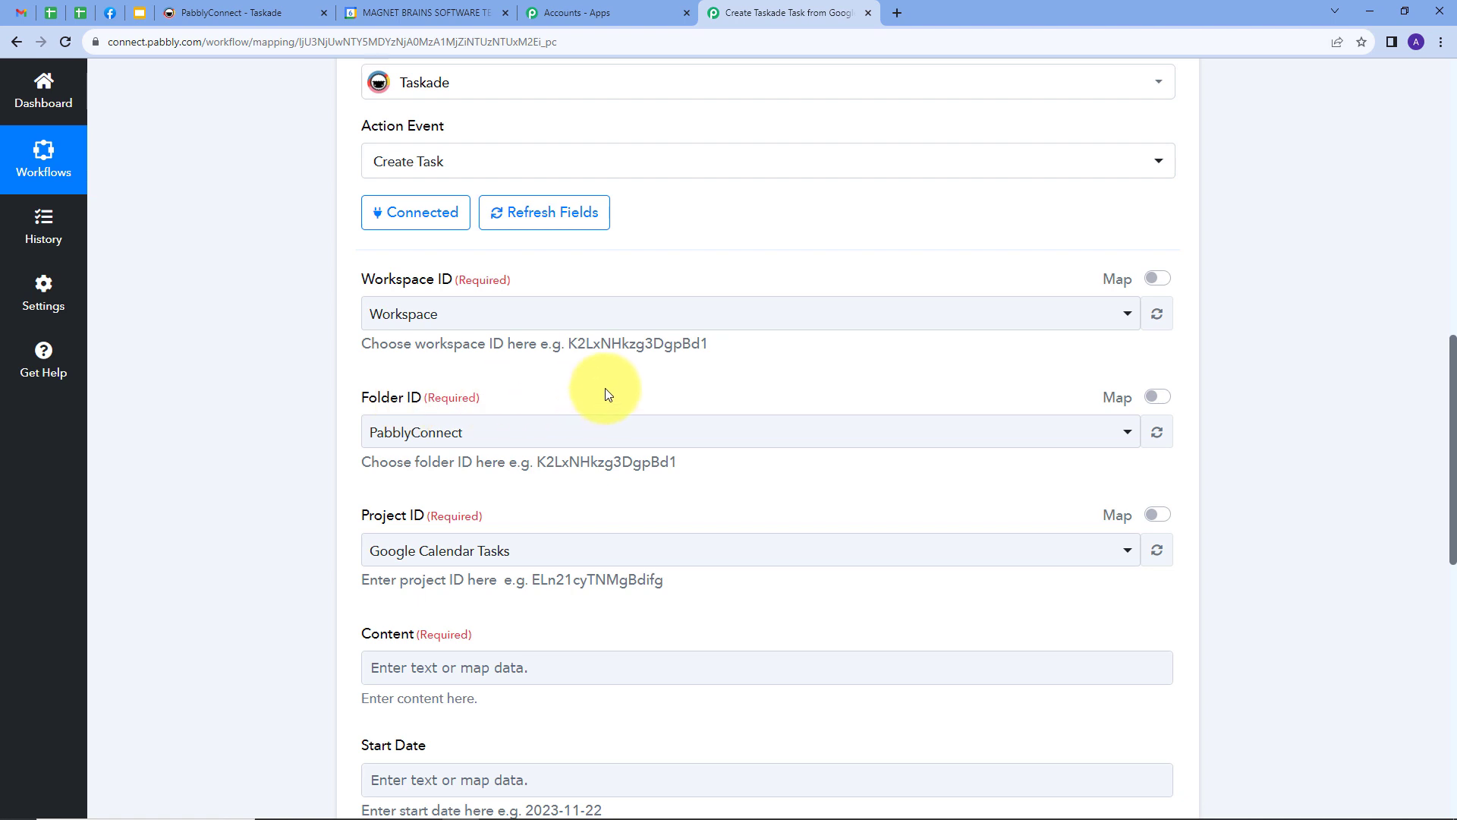
Set the Folder ID to PabblyConnect and the Project ID to Google Calendar Tasks
{"action": "left_click", "coordinate": [589, 427]}
{"action": "left_click", "coordinate": [423, 524]}
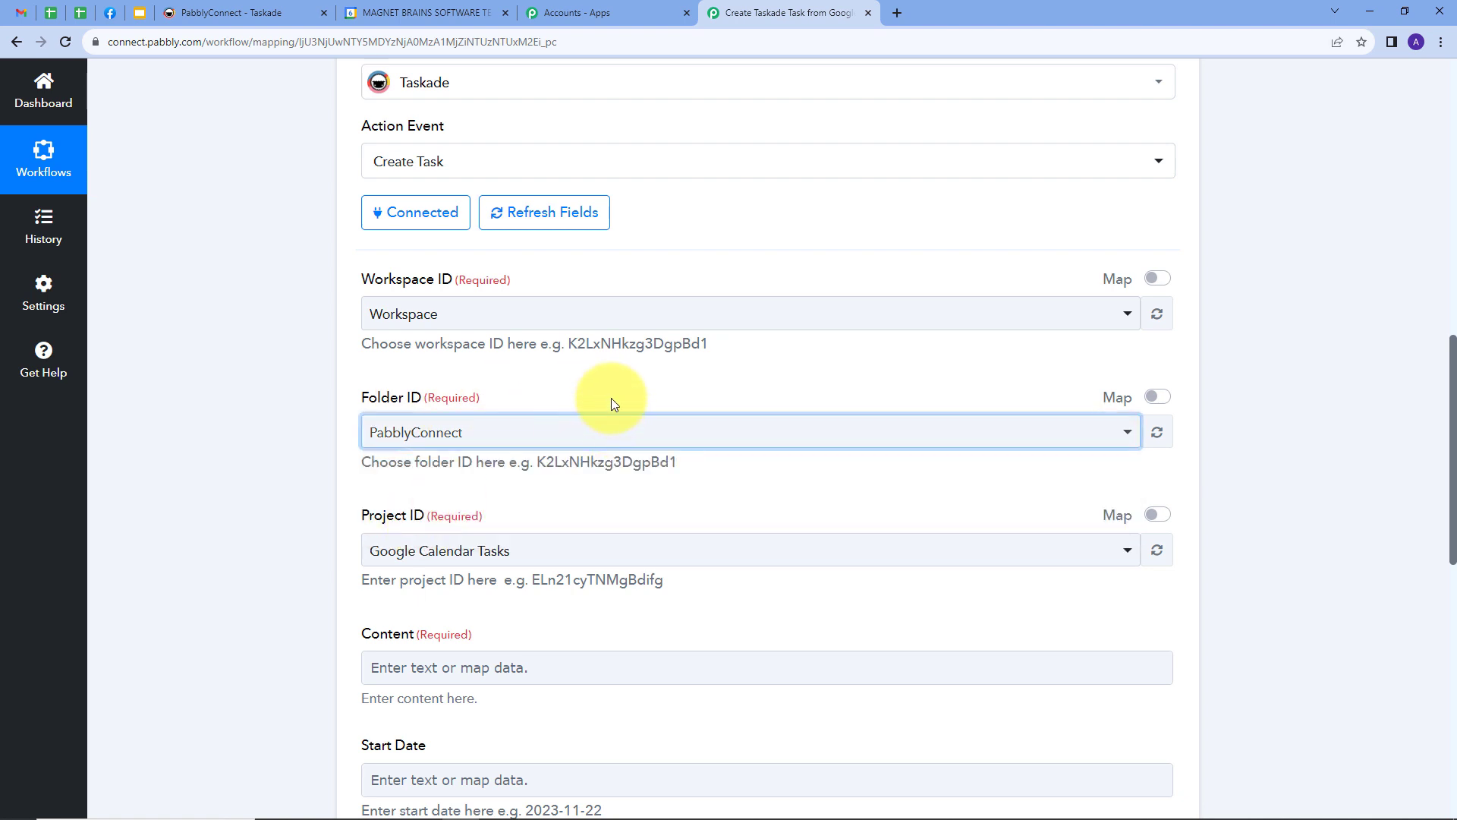
{"action": "scroll", "coordinate": [612, 398], "scroll_direction": "down", "scroll_amount": 1}
{"action": "left_click", "coordinate": [559, 472]}
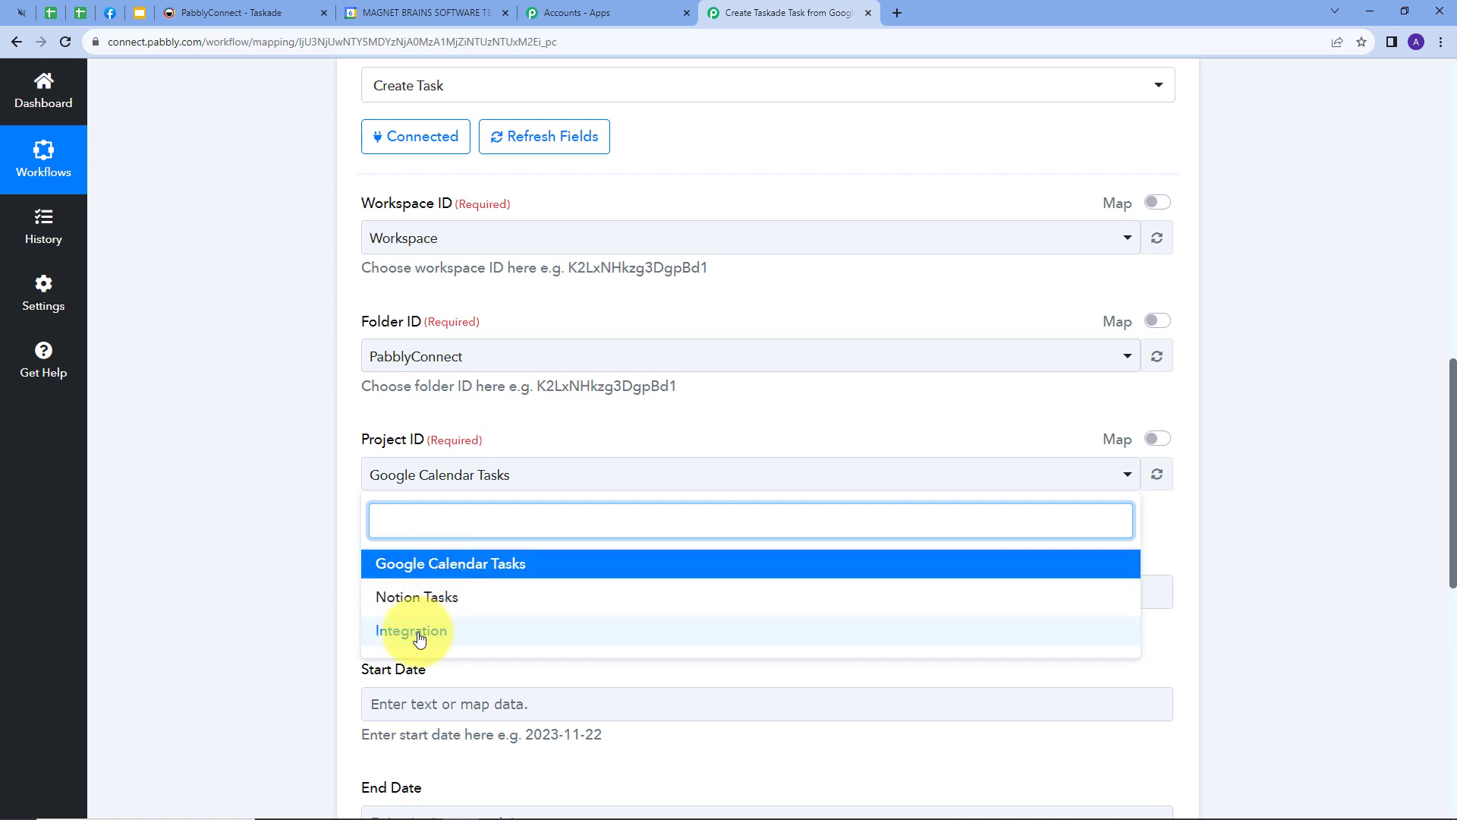
{"action": "left_click", "coordinate": [470, 573]}
Map the event Description from the Google Calendar trigger into the Taskade task's Content field
{"action": "scroll", "coordinate": [478, 493], "scroll_direction": "down", "scroll_amount": 3}
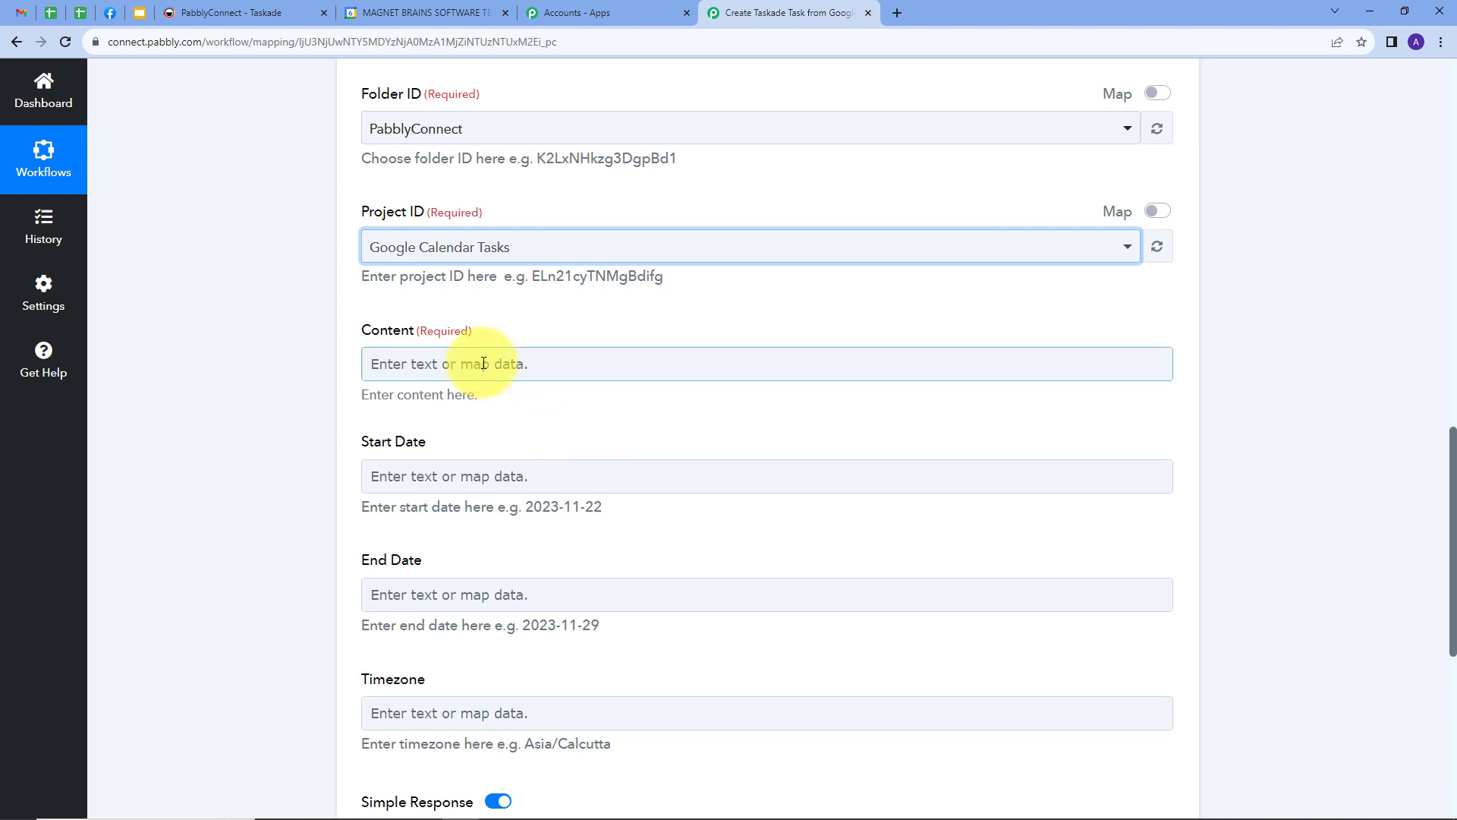
{"action": "left_click", "coordinate": [588, 365]}
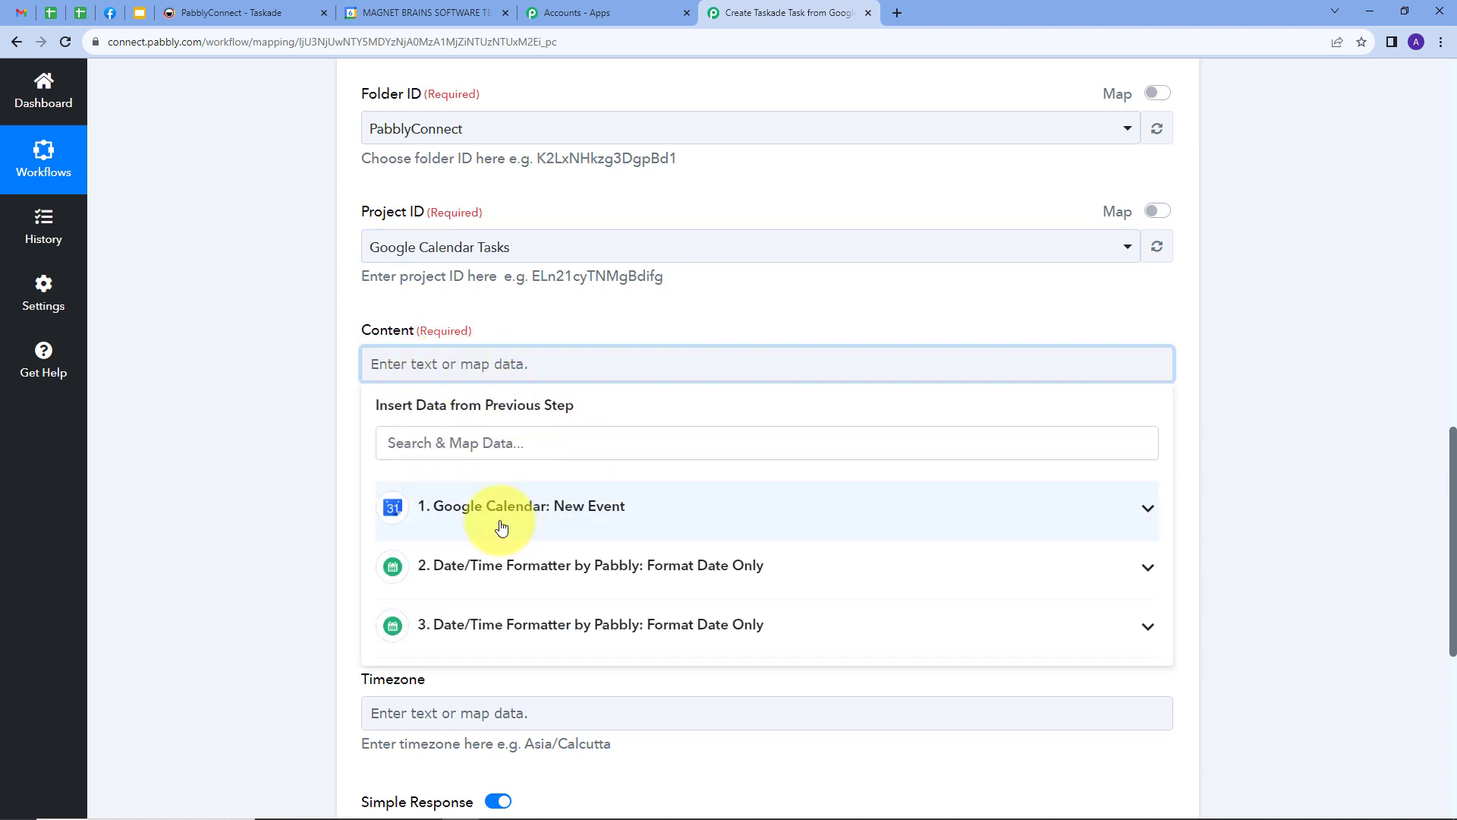
{"action": "left_click", "coordinate": [572, 514]}
{"action": "scroll", "coordinate": [607, 547], "scroll_direction": "down", "scroll_amount": 8}
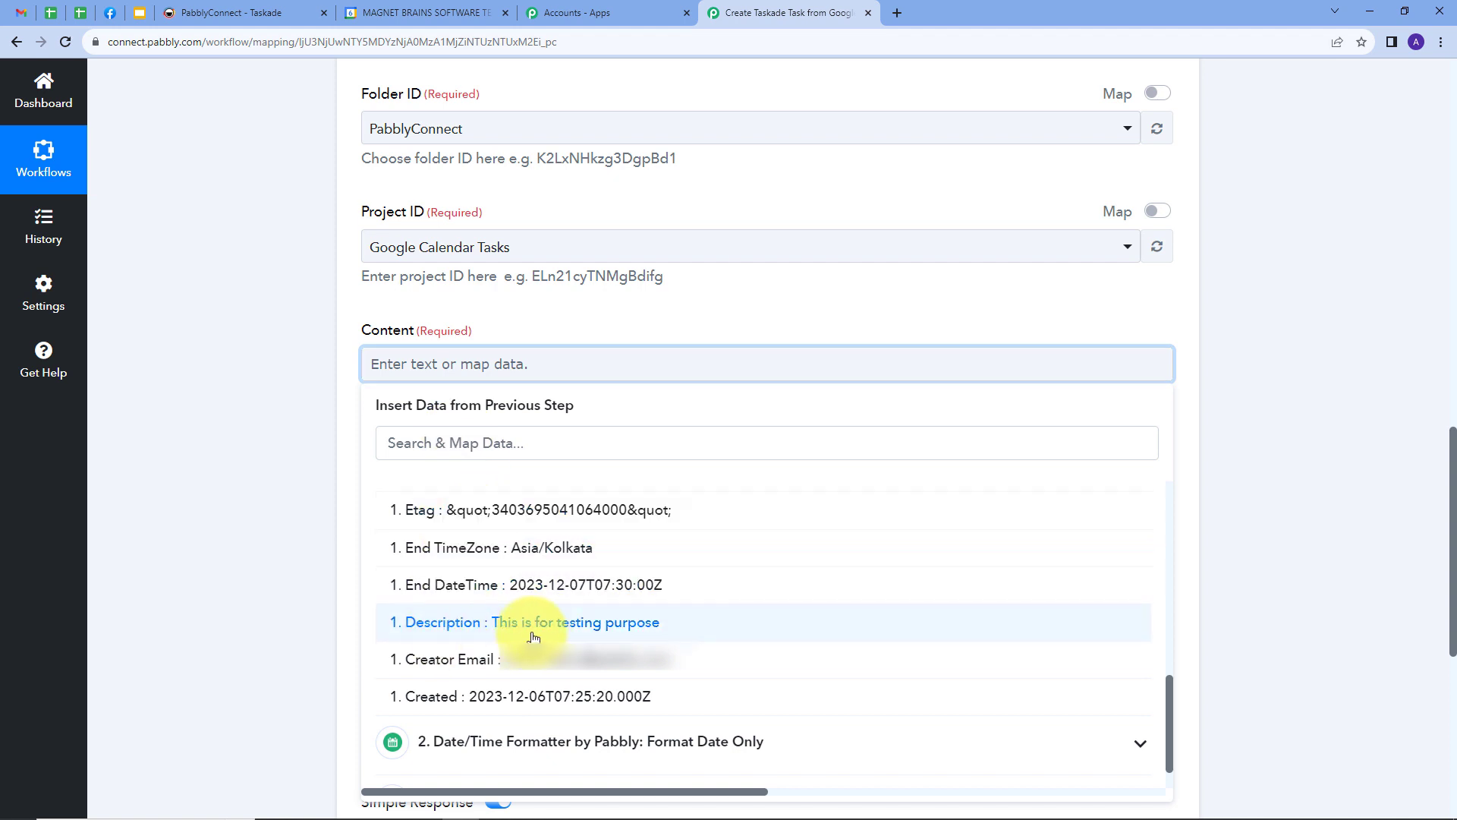
{"action": "left_click", "coordinate": [604, 631]}
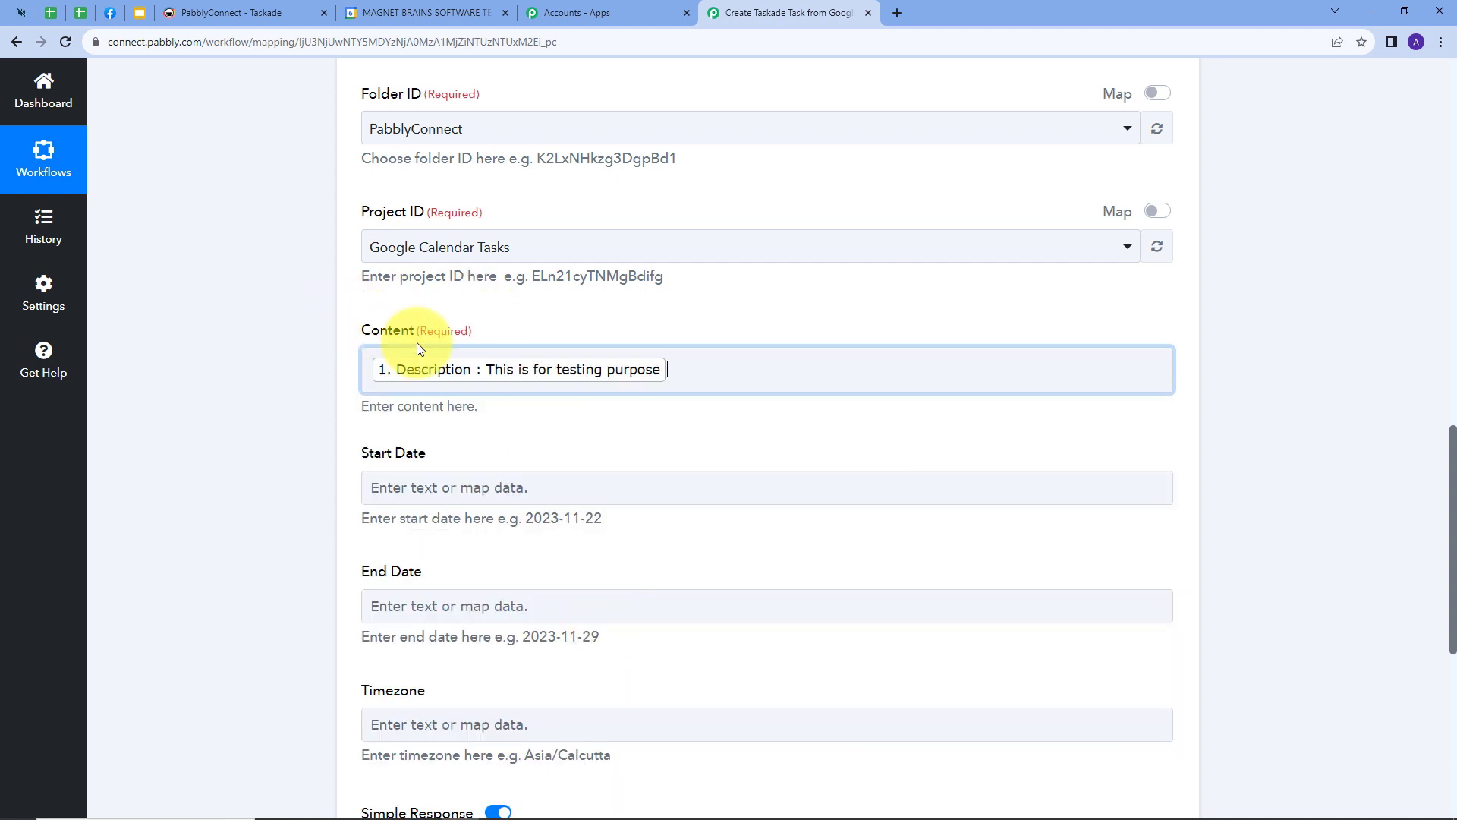
Map the Result of the first Date/Time Formatter (step 2) into the task's Start Date field
{"action": "scroll", "coordinate": [494, 404], "scroll_direction": "down", "scroll_amount": 1}
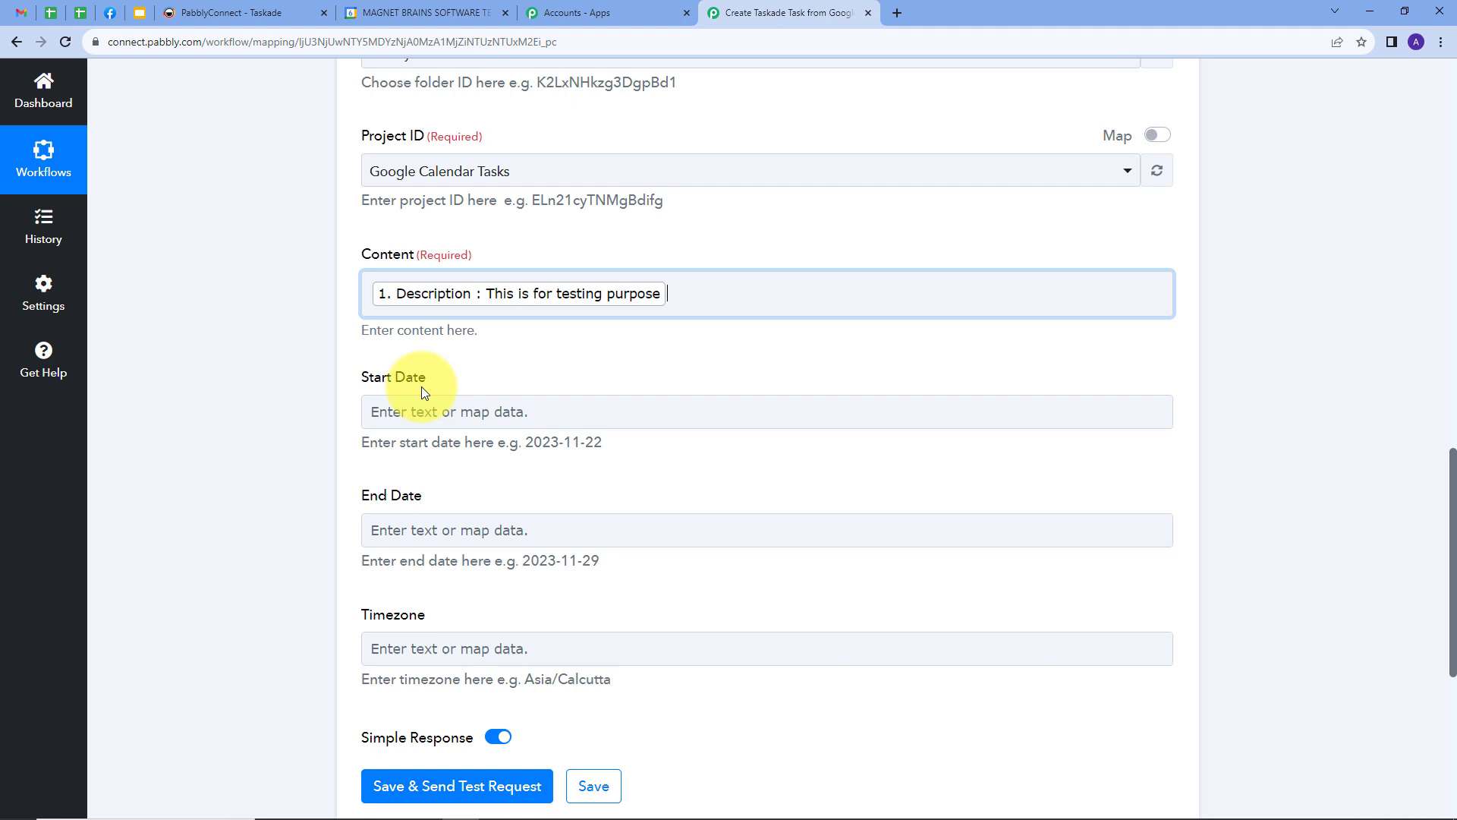
{"action": "left_click", "coordinate": [464, 411]}
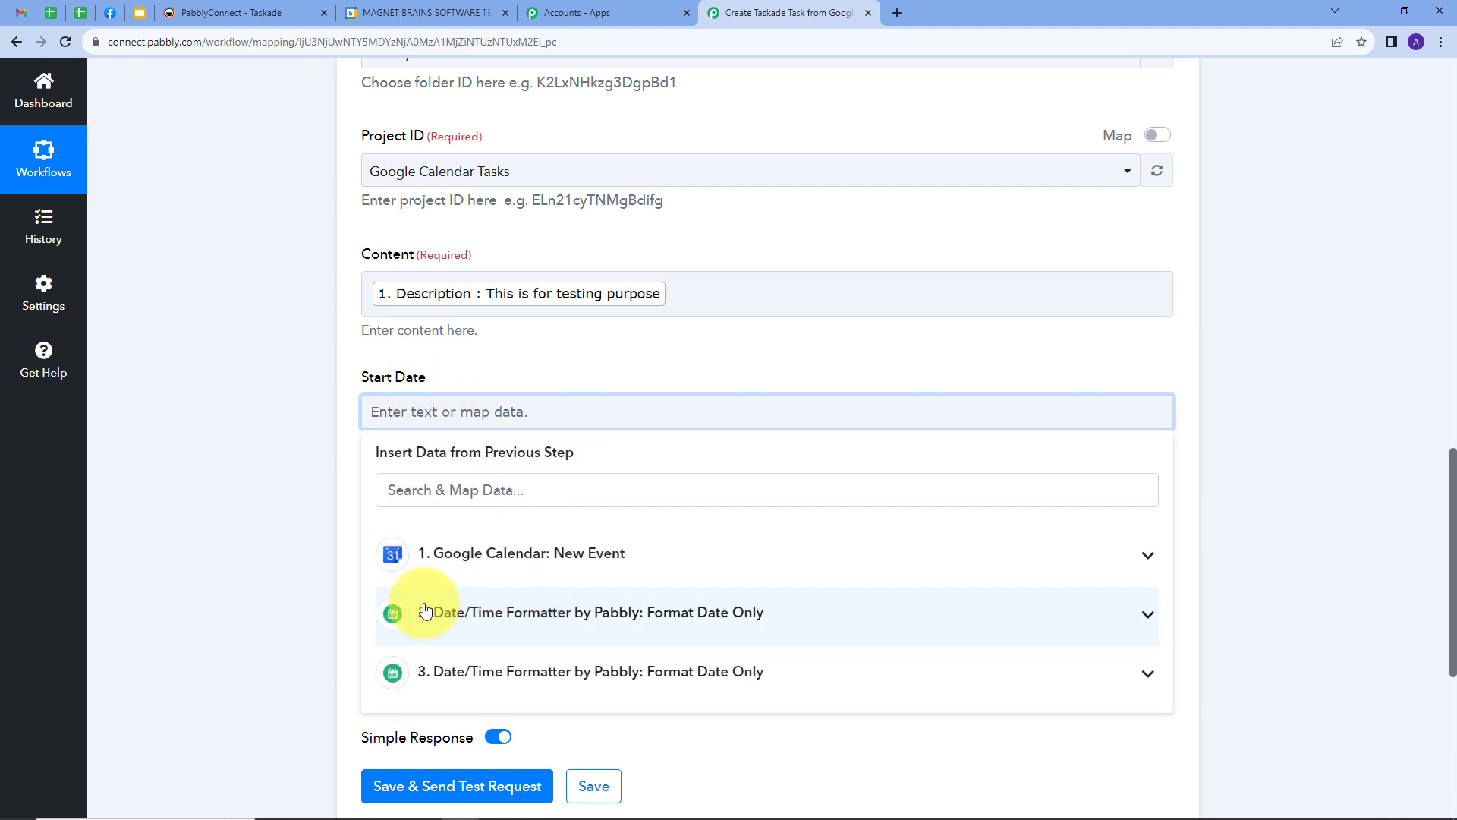
{"action": "left_click", "coordinate": [721, 616]}
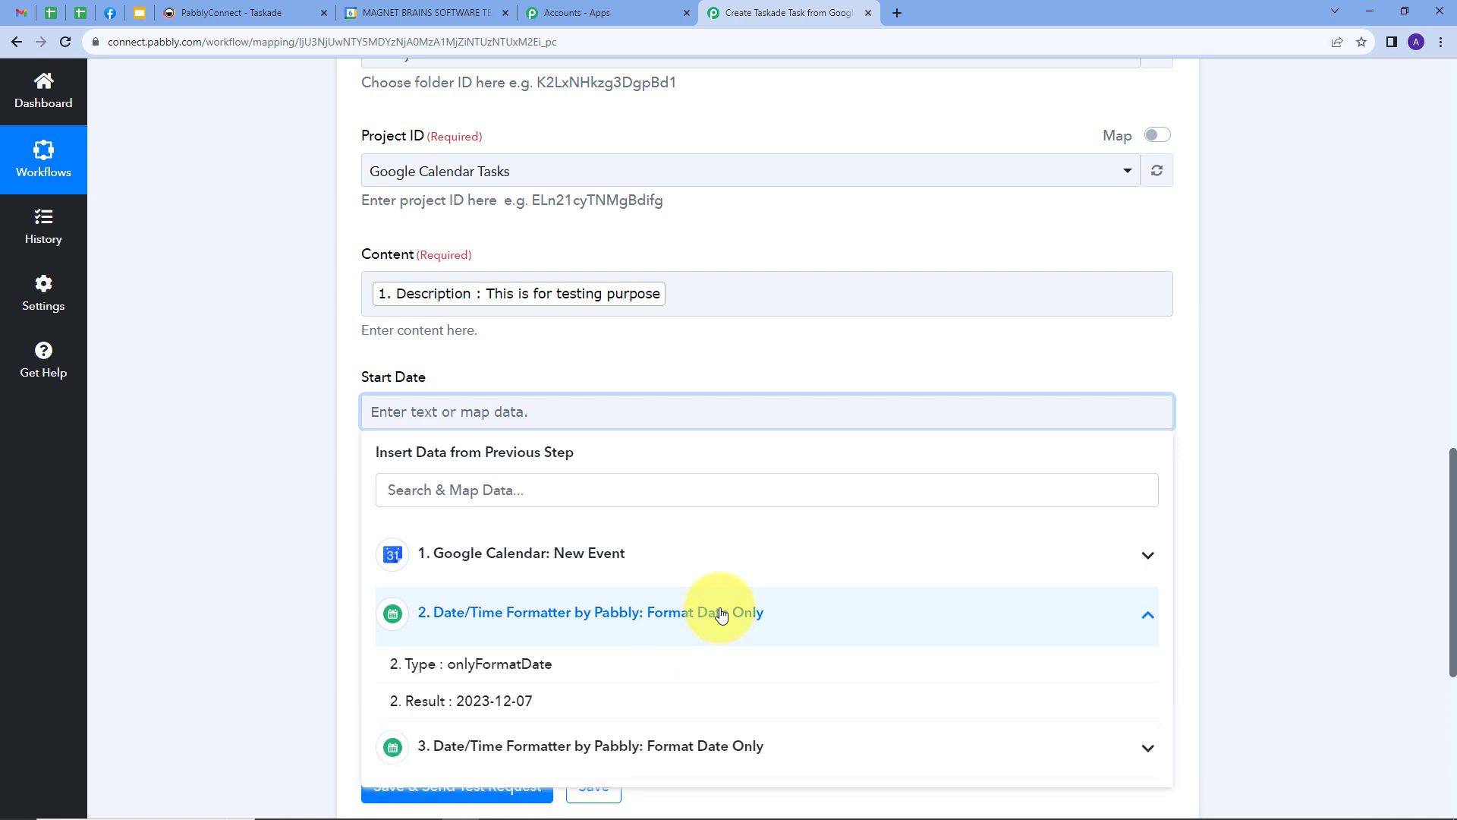
{"action": "scroll", "coordinate": [634, 608], "scroll_direction": "down", "scroll_amount": 2}
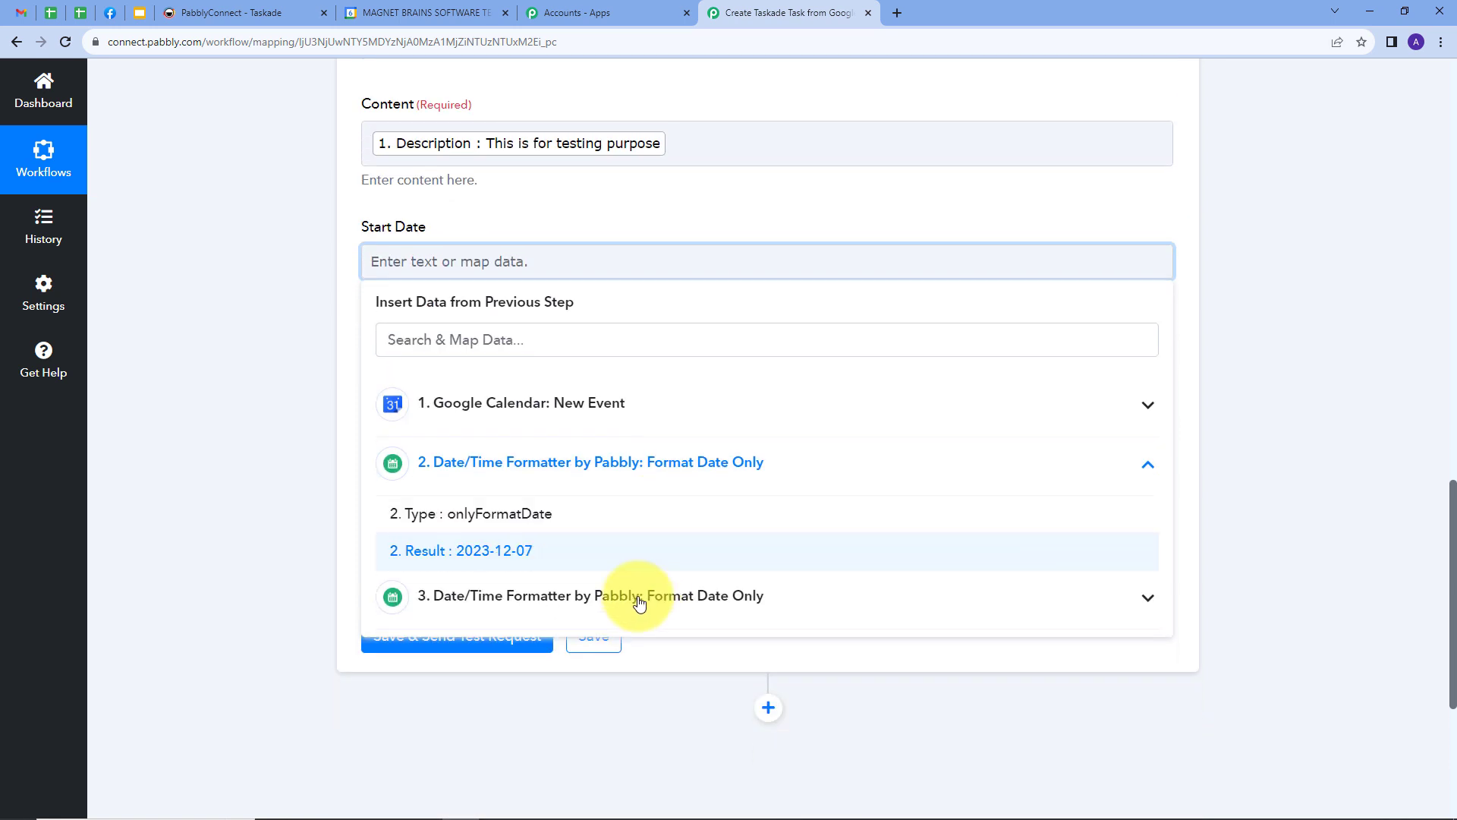
{"action": "left_click", "coordinate": [481, 551]}
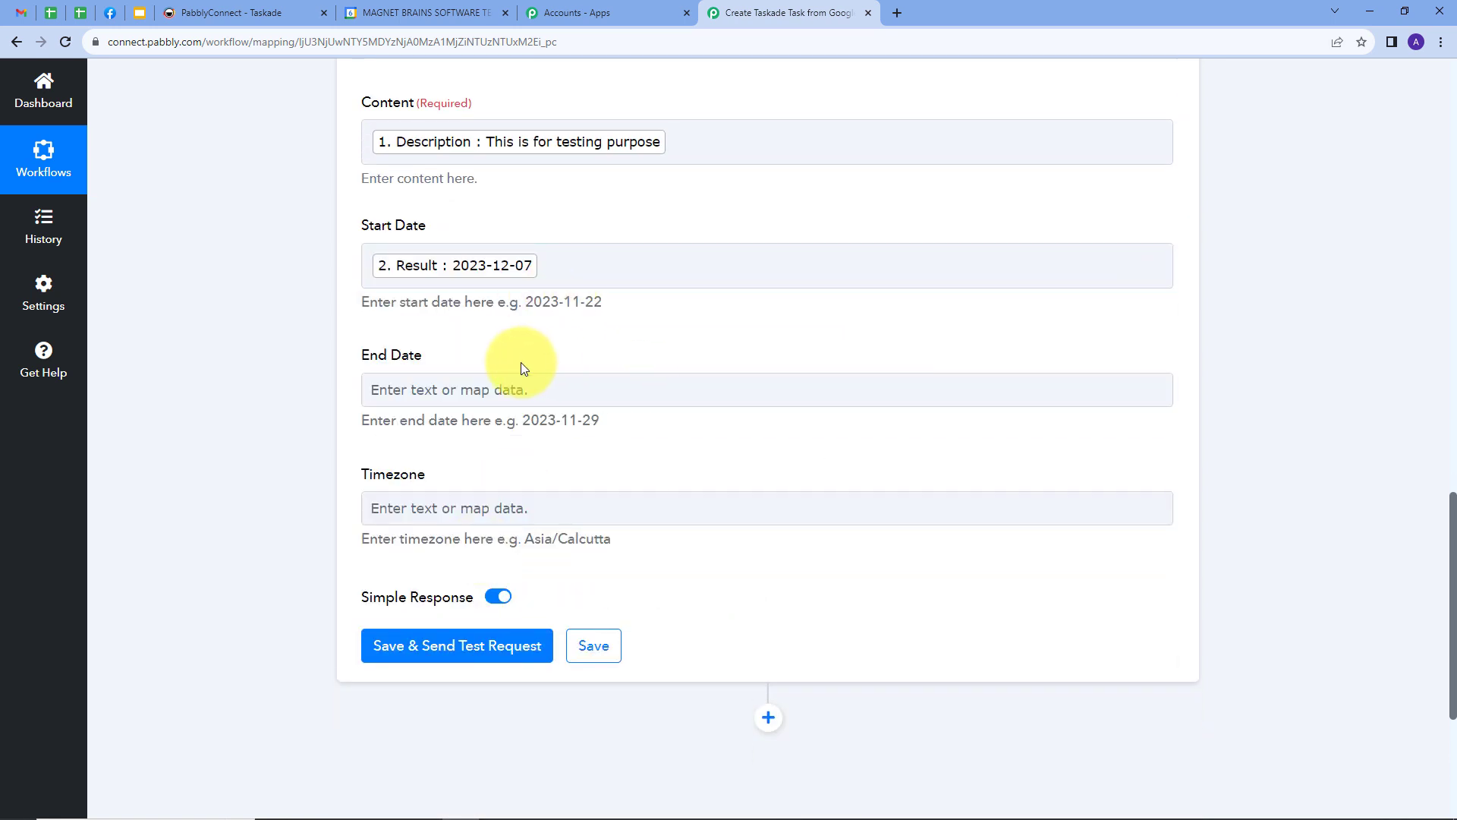
Map the Result of the second Date/Time Formatter (step 3) into the task's End Date field
{"action": "left_click", "coordinate": [574, 391]}
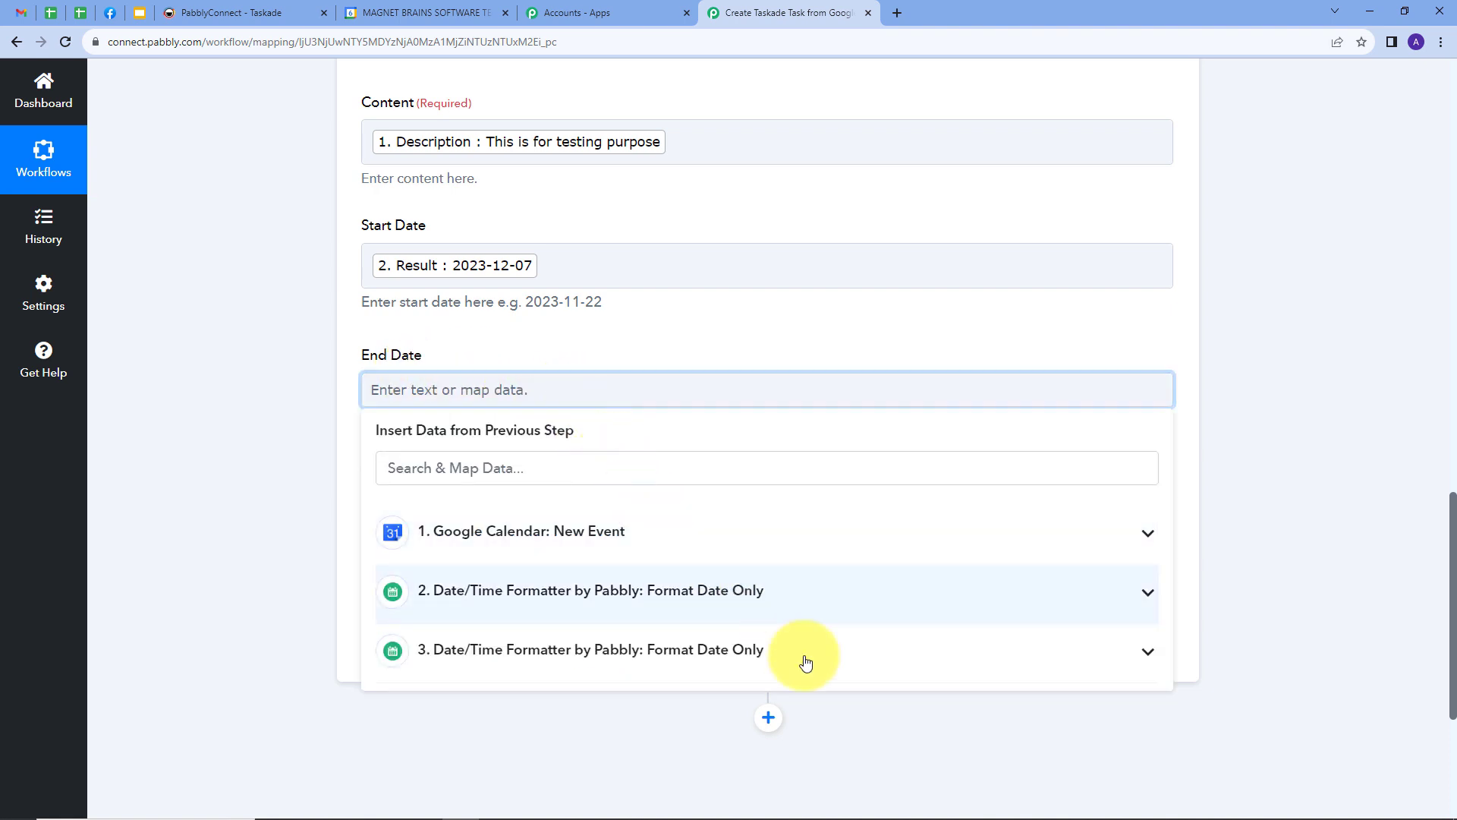
{"action": "left_click", "coordinate": [756, 657]}
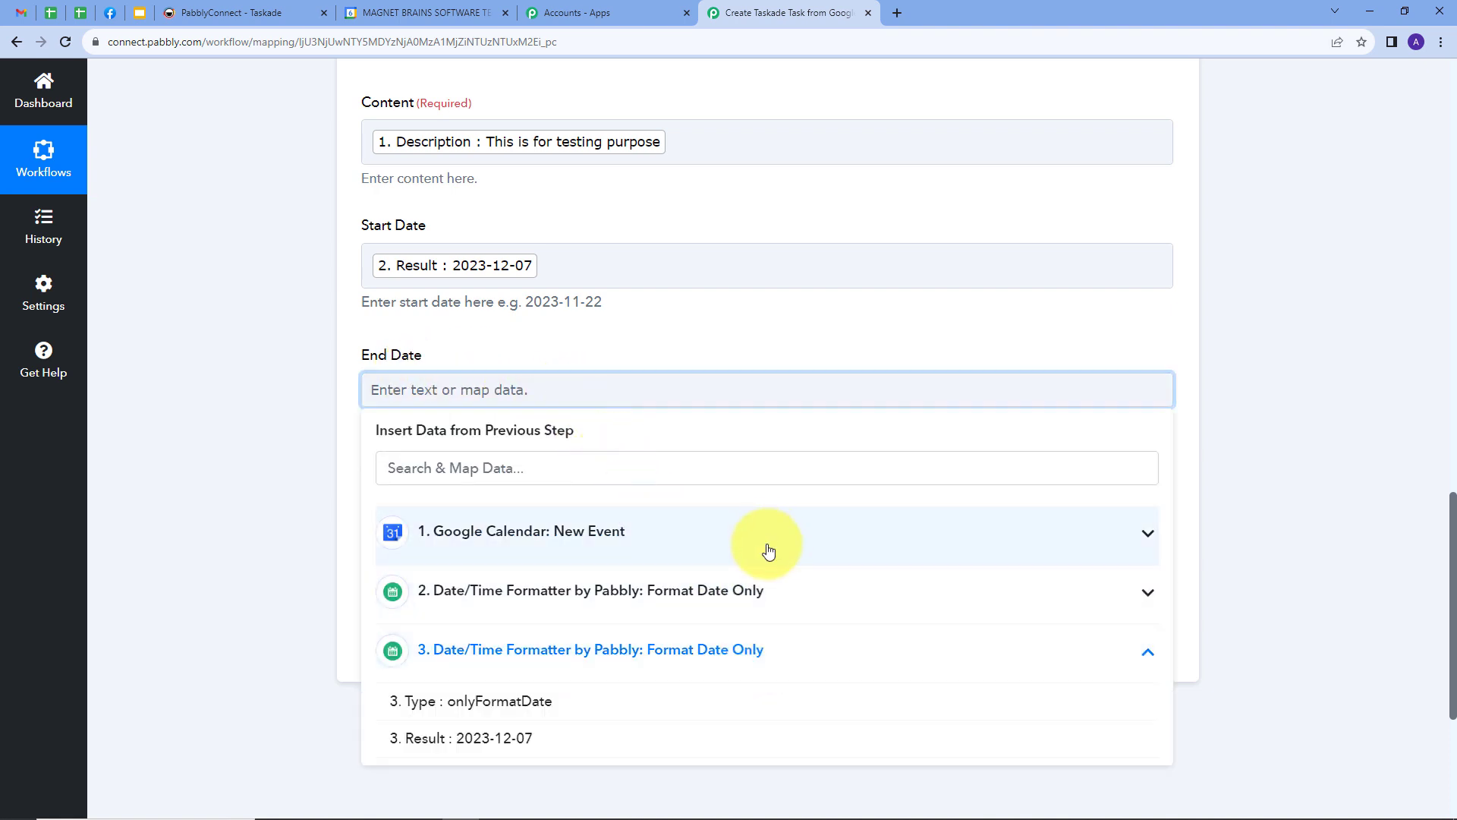
{"action": "scroll", "coordinate": [607, 607], "scroll_direction": "down", "scroll_amount": 1}
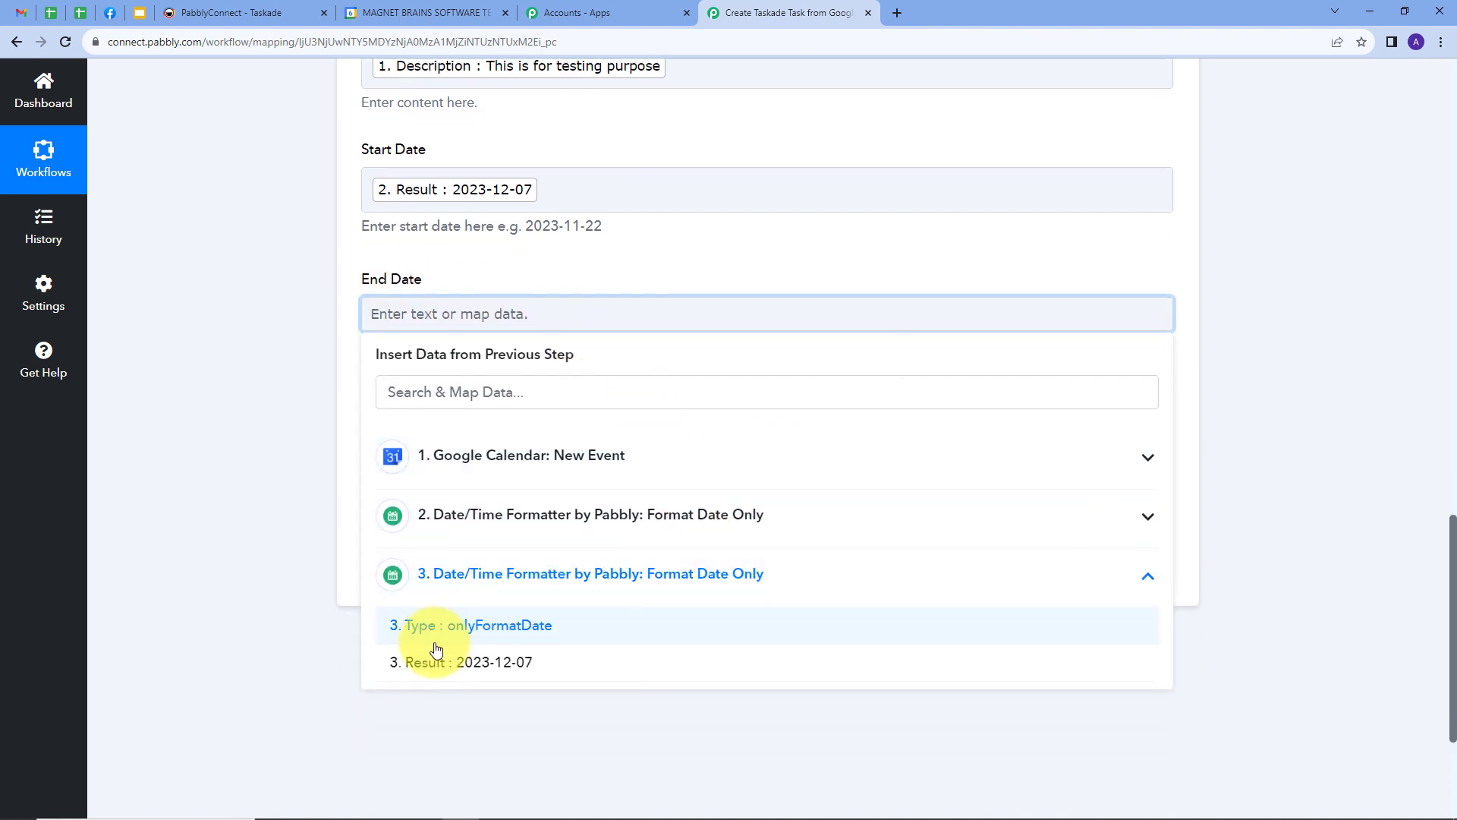
{"action": "left_click", "coordinate": [488, 663]}
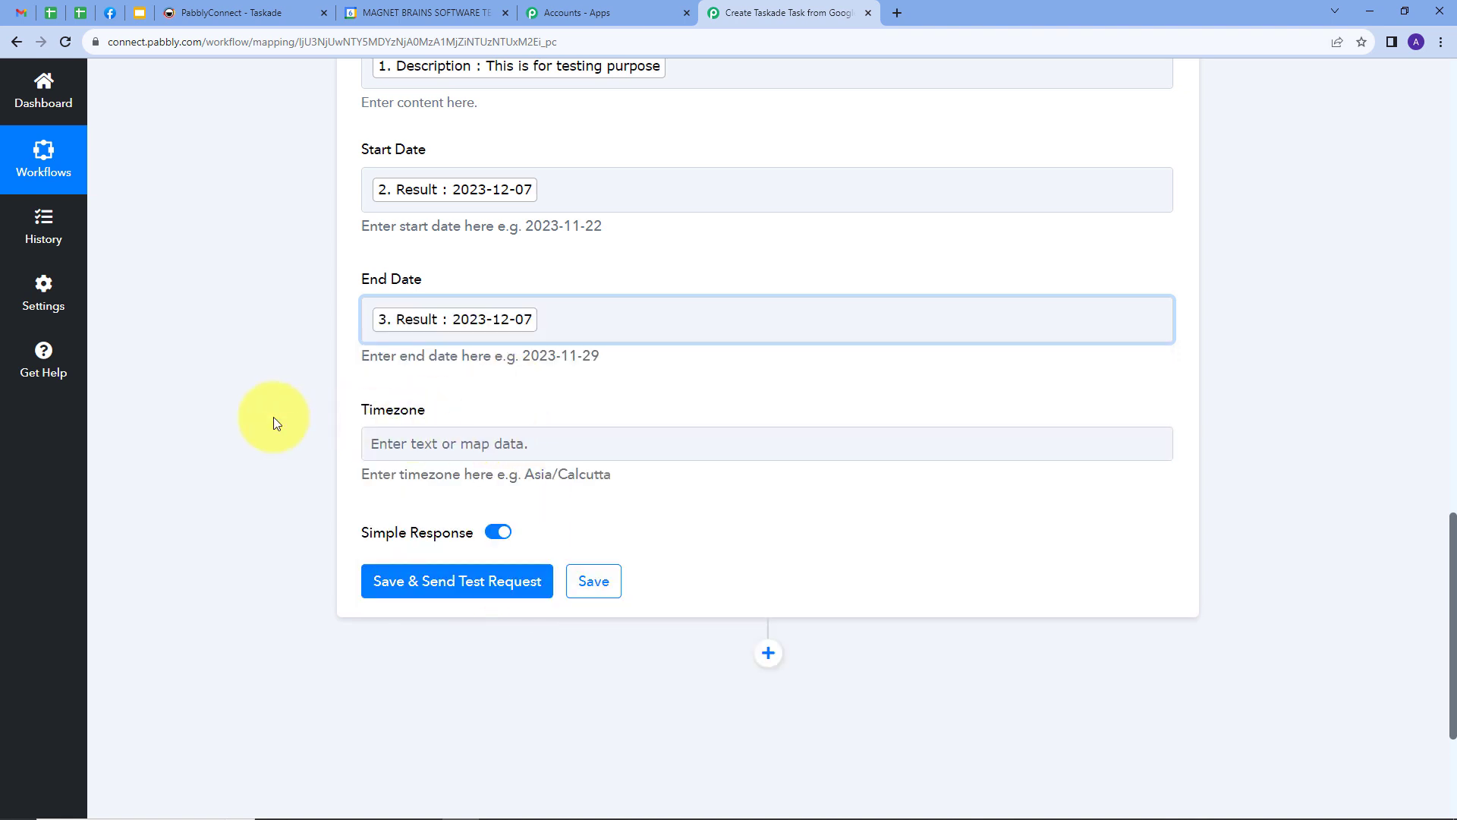
Map the Start TimeZone from the Google Calendar trigger into the task's Timezone field
{"action": "left_click", "coordinate": [494, 443]}
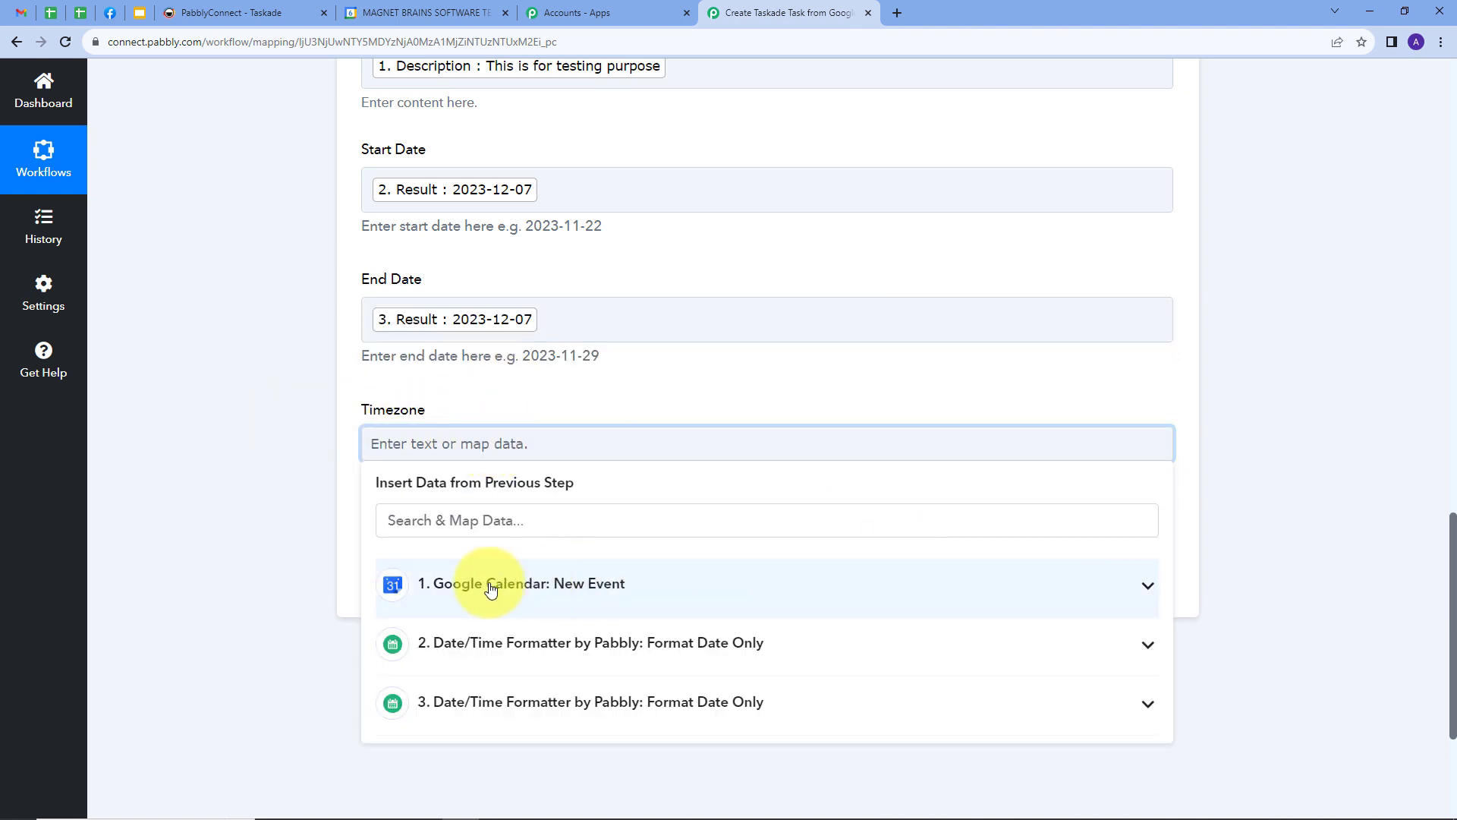
{"action": "left_click", "coordinate": [668, 591]}
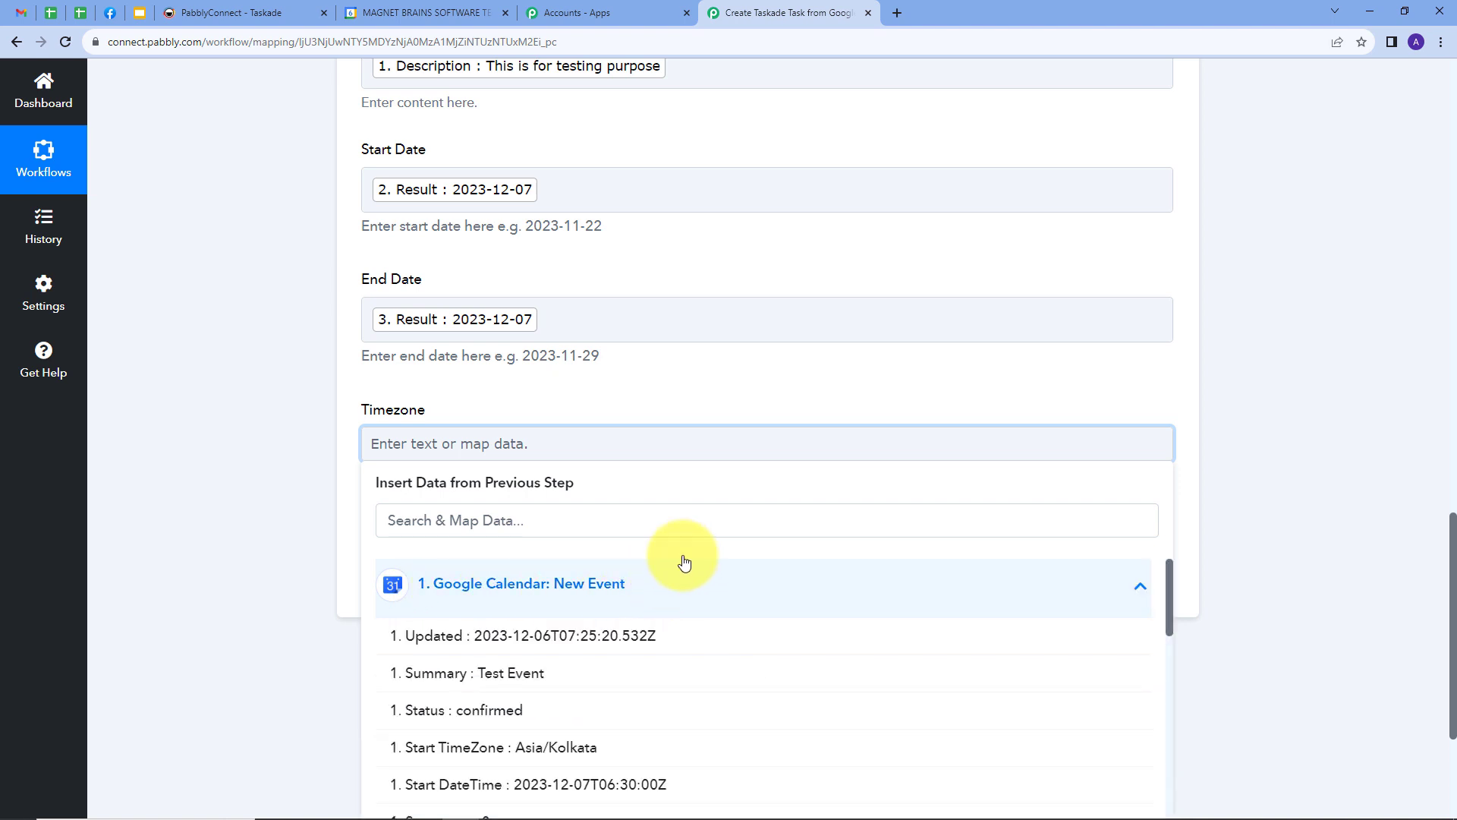
{"action": "scroll", "coordinate": [684, 562], "scroll_direction": "down", "scroll_amount": 3}
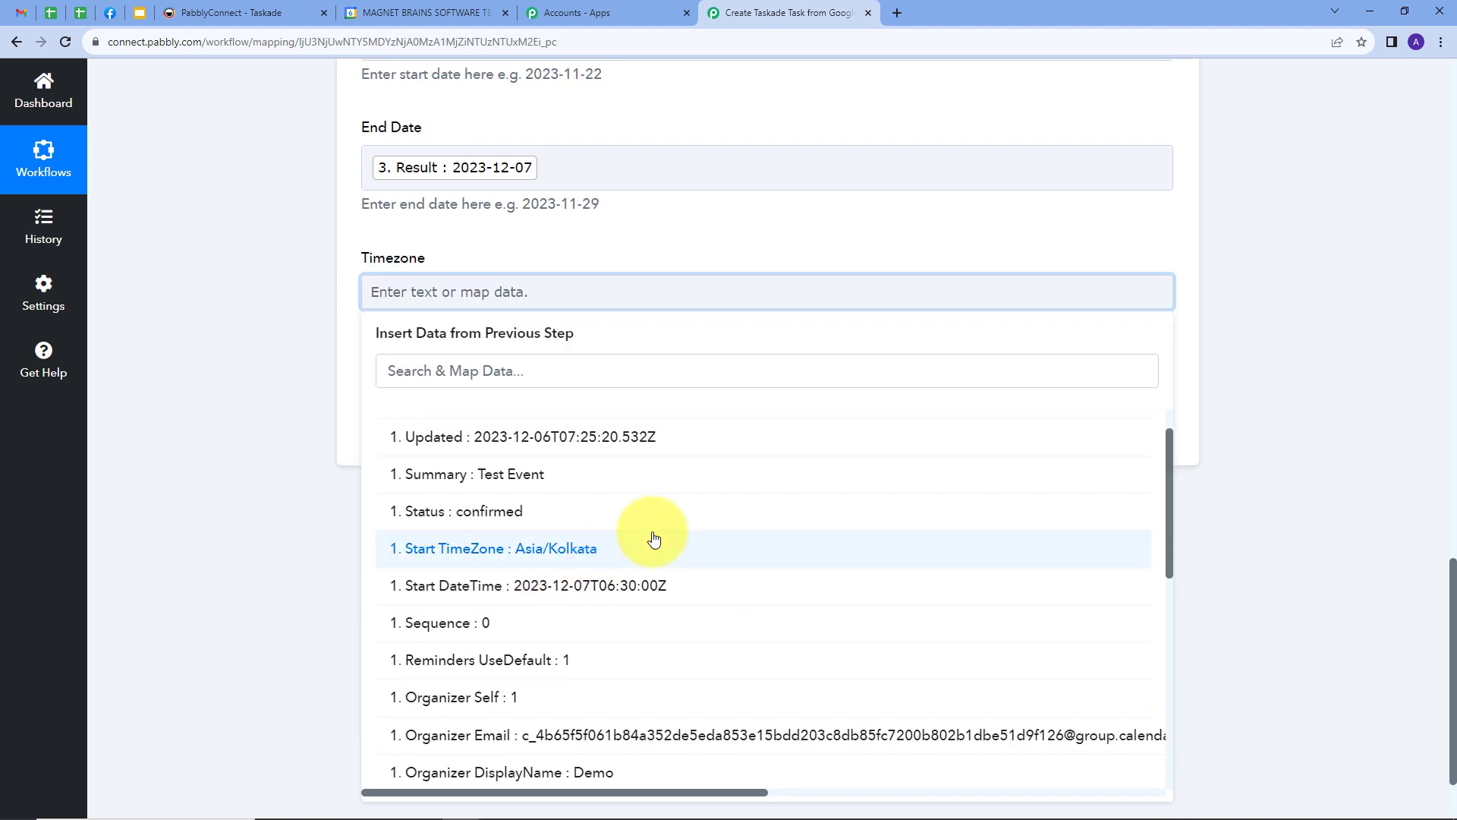
{"action": "left_click", "coordinate": [561, 557]}
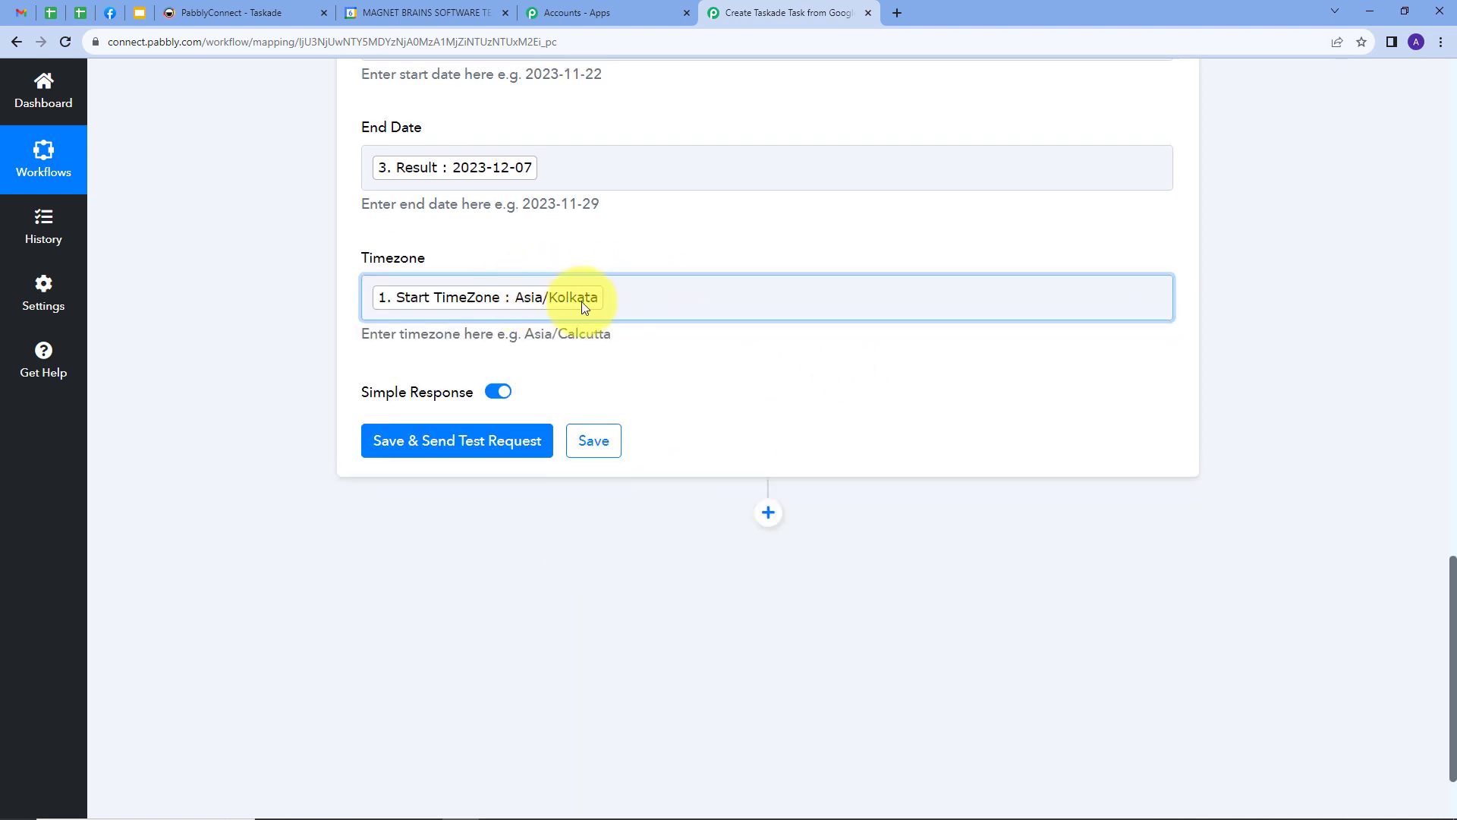
Review the mapped task fields and save the Create Task action with a test request
{"action": "scroll", "coordinate": [808, 345], "scroll_direction": "up", "scroll_amount": 8}
{"action": "scroll", "coordinate": [808, 346], "scroll_direction": "down", "scroll_amount": 4}
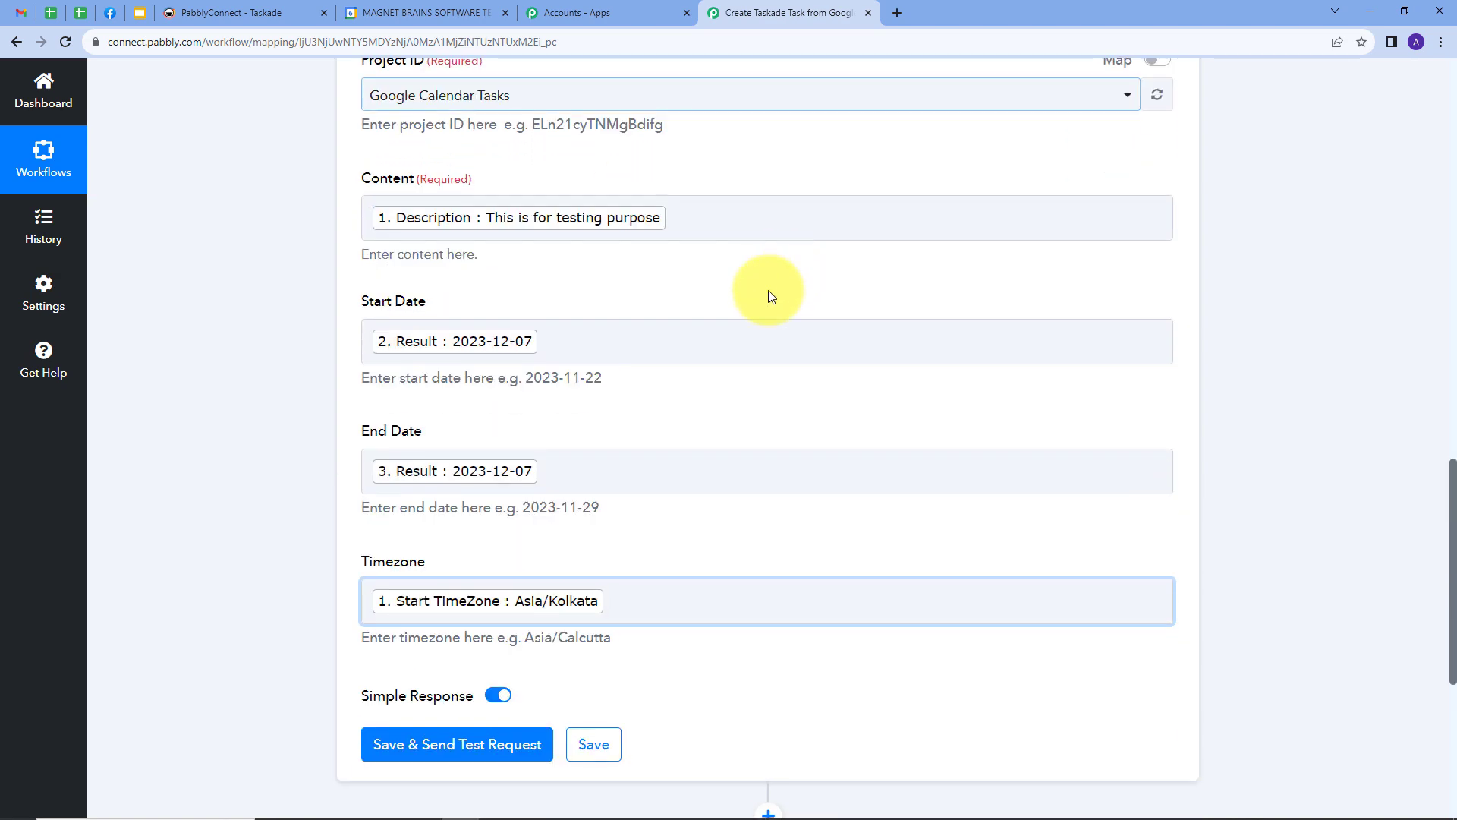
{"action": "scroll", "coordinate": [666, 306], "scroll_direction": "down", "scroll_amount": 2}
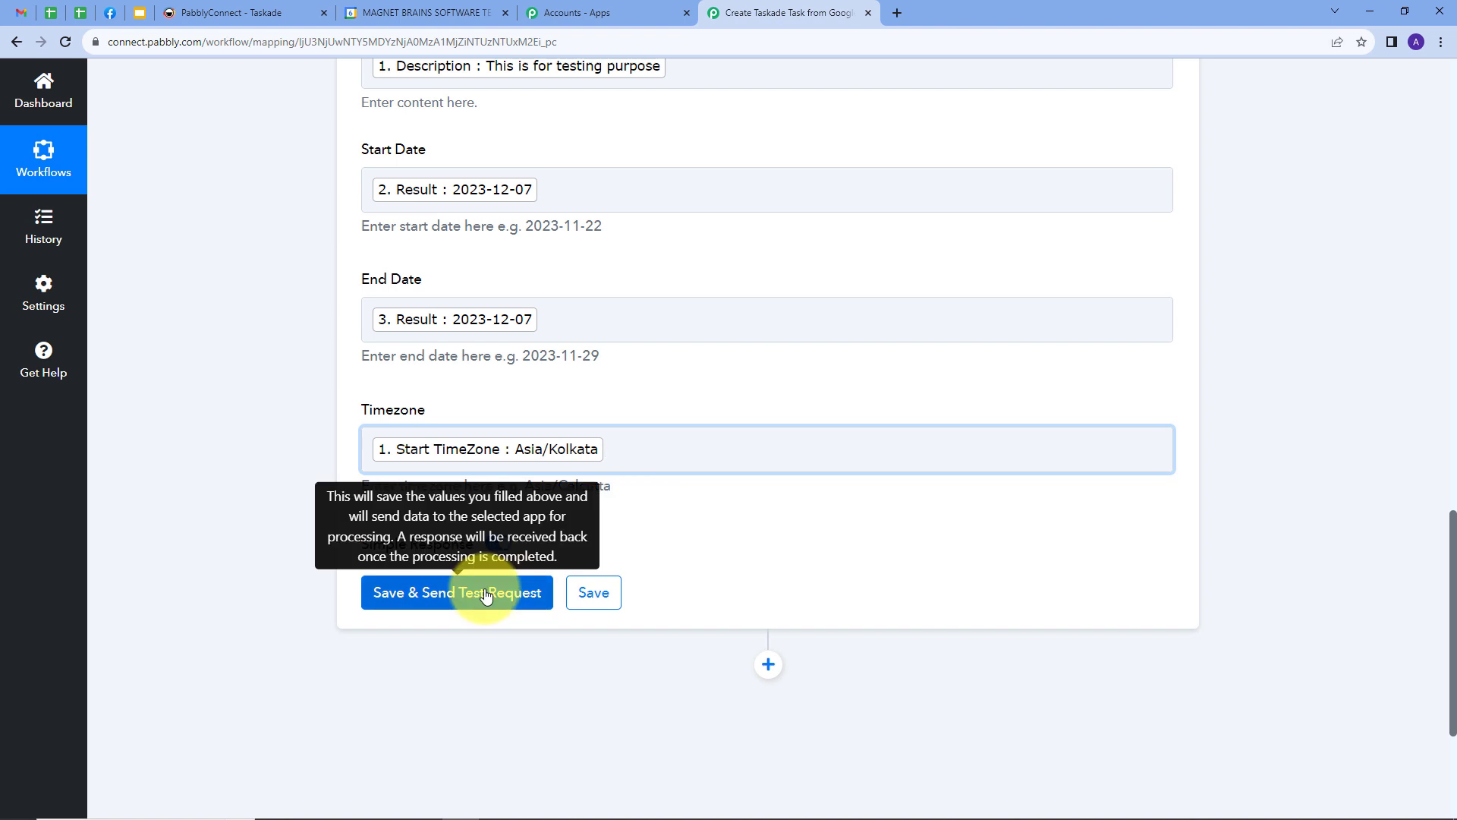
{"action": "left_click", "coordinate": [478, 594]}
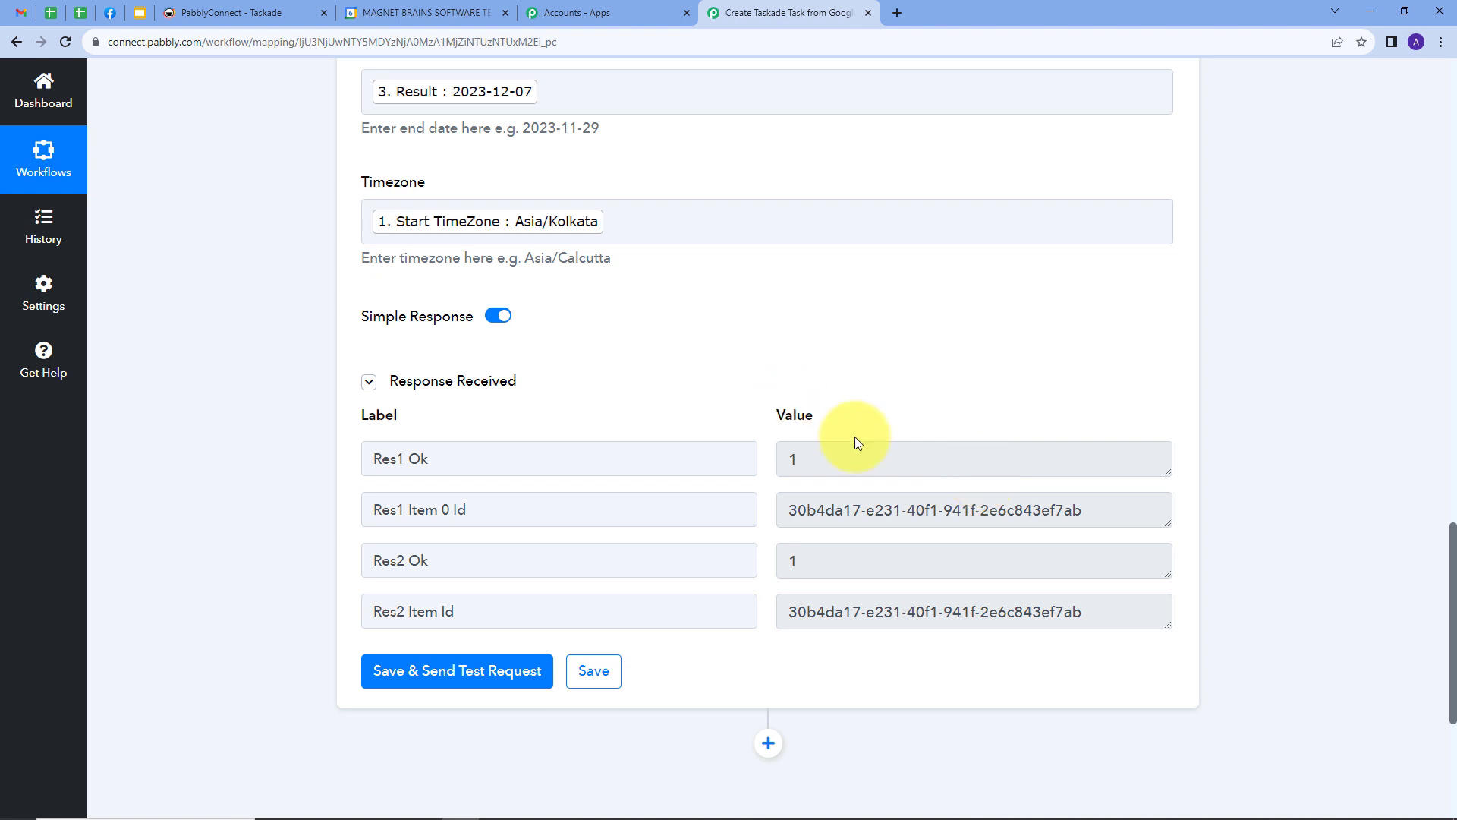
Open the Google Calendar Tasks project in Taskade to check the created task, and return to Pabbly Connect to review the workflow
{"action": "left_click", "coordinate": [220, 15]}
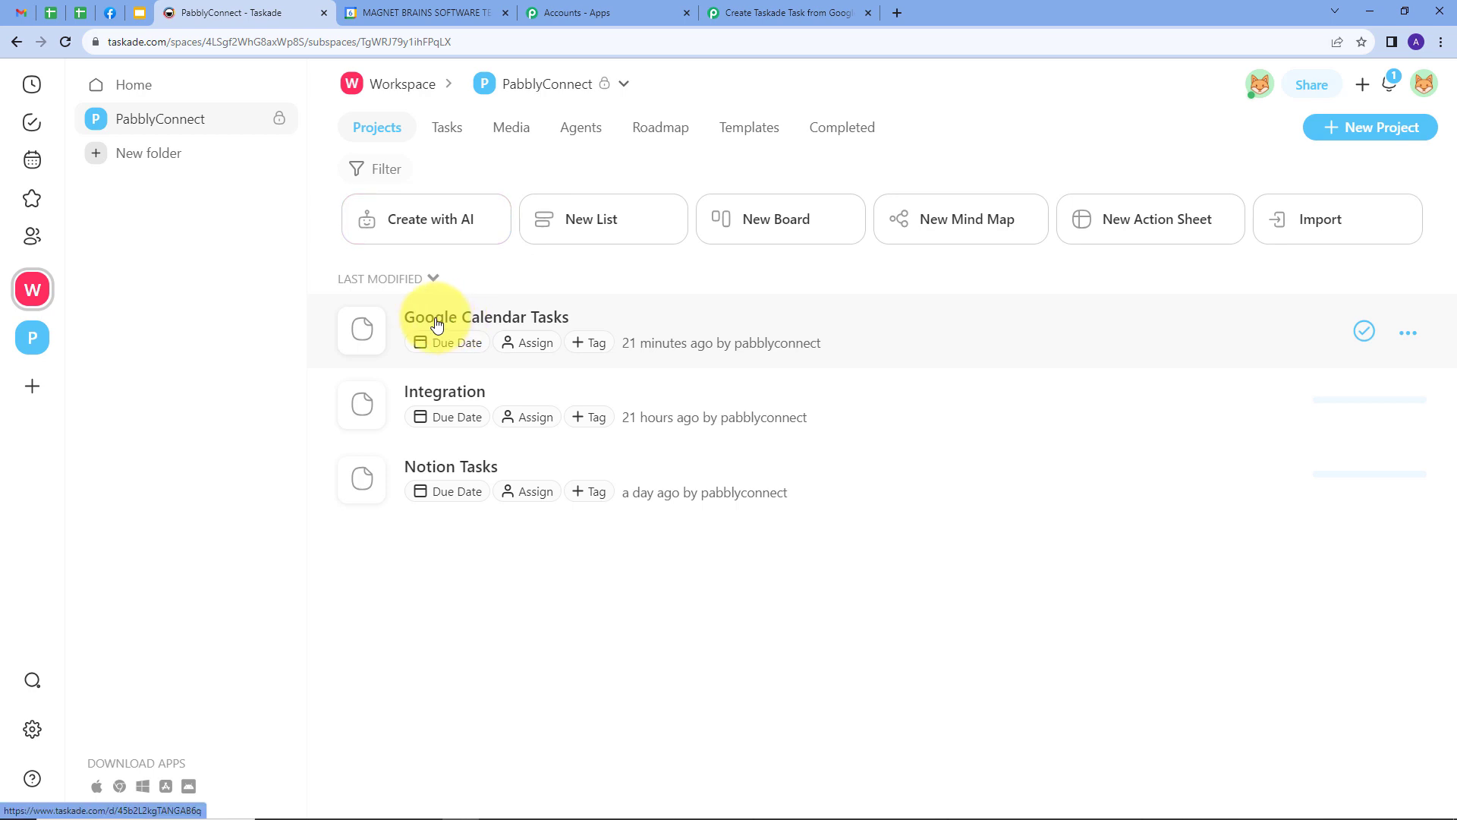
{"action": "left_click", "coordinate": [488, 324]}
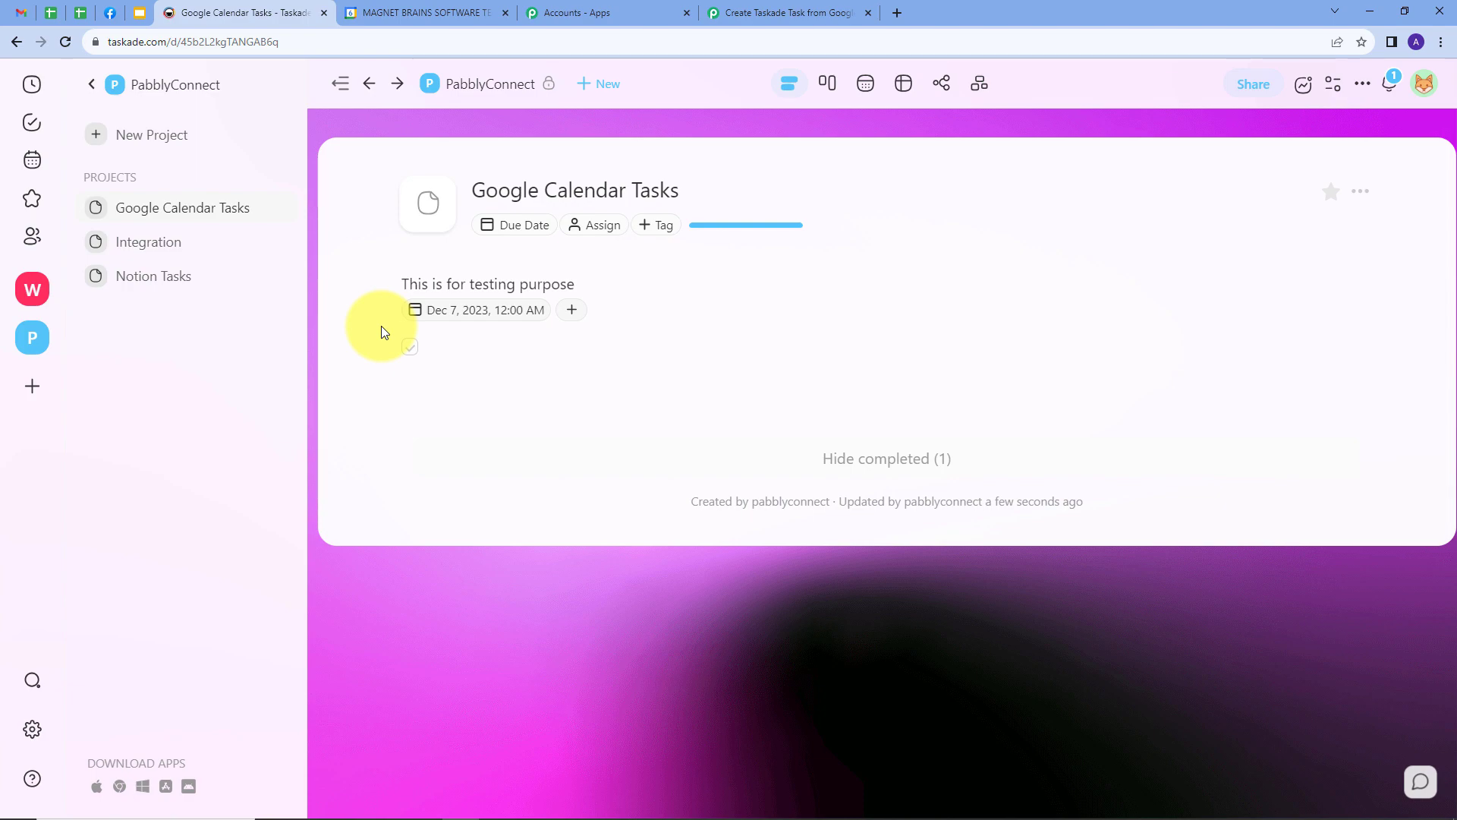
{"action": "key", "text": "ctrl+9"}
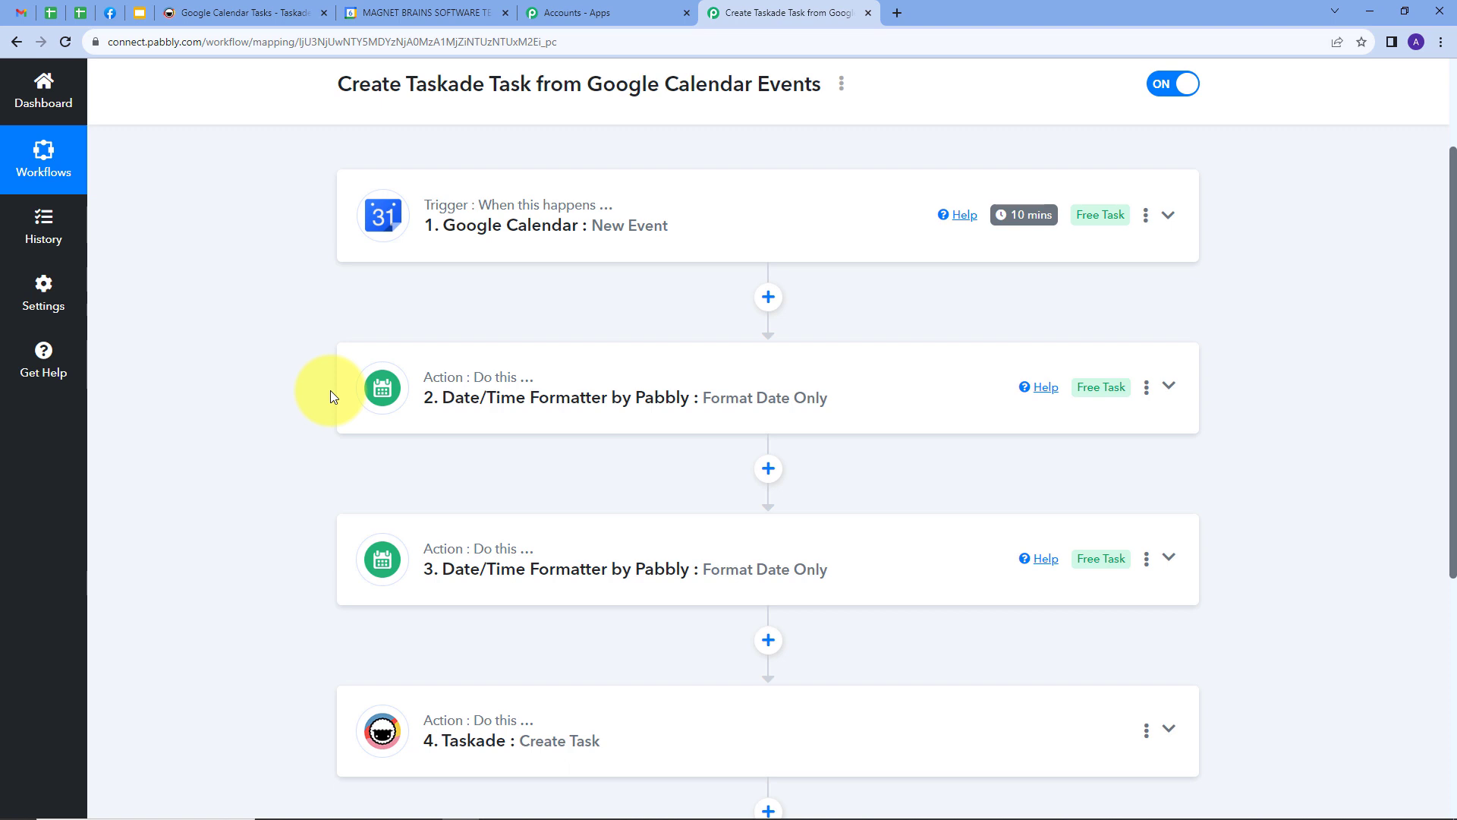
{"action": "scroll", "coordinate": [440, 690], "scroll_direction": "down", "scroll_amount": 1}
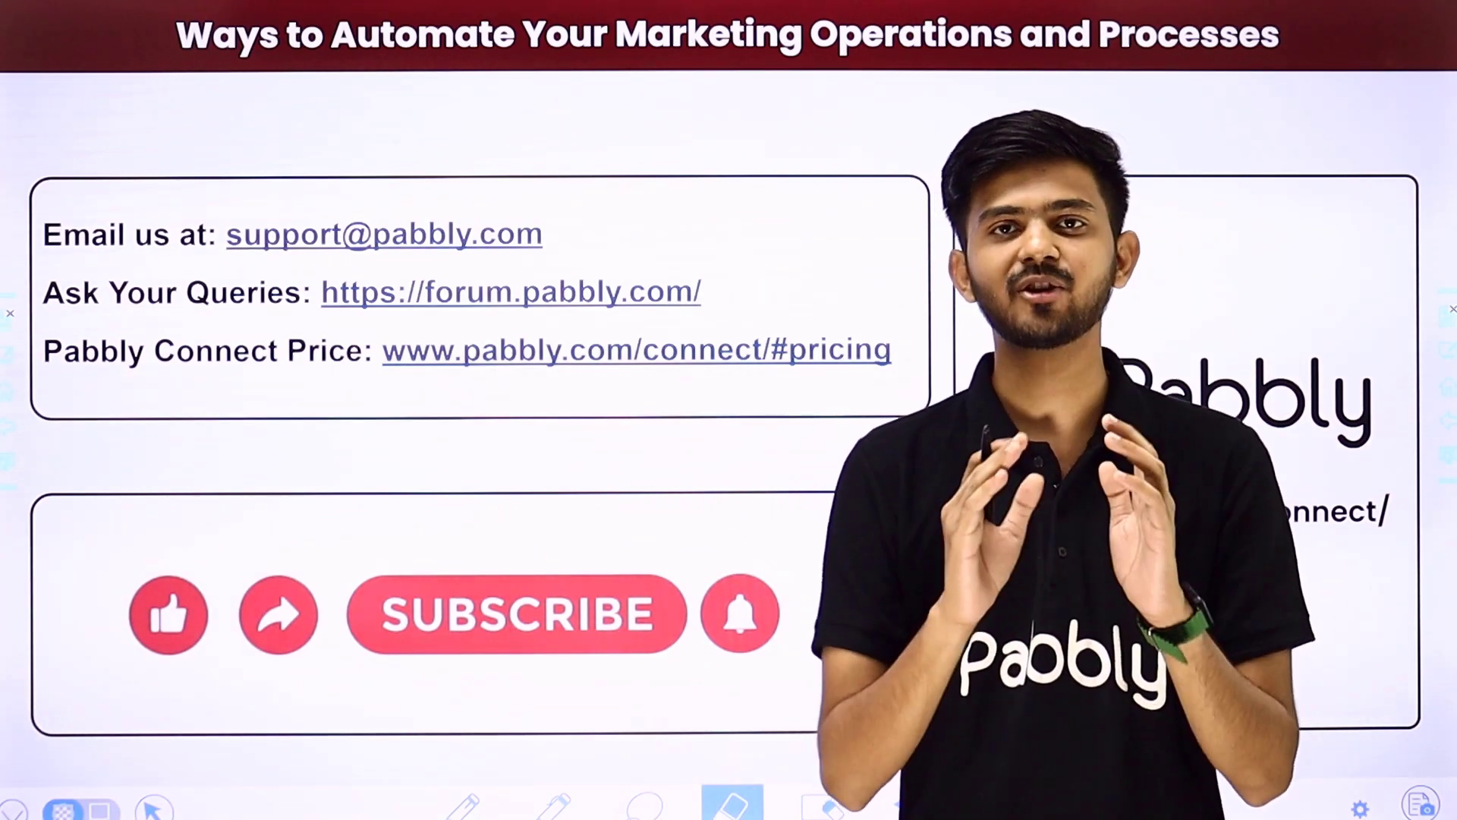
{"action": "left_click_drag", "start_coordinate": [585, 239], "coordinate": [699, 152]}
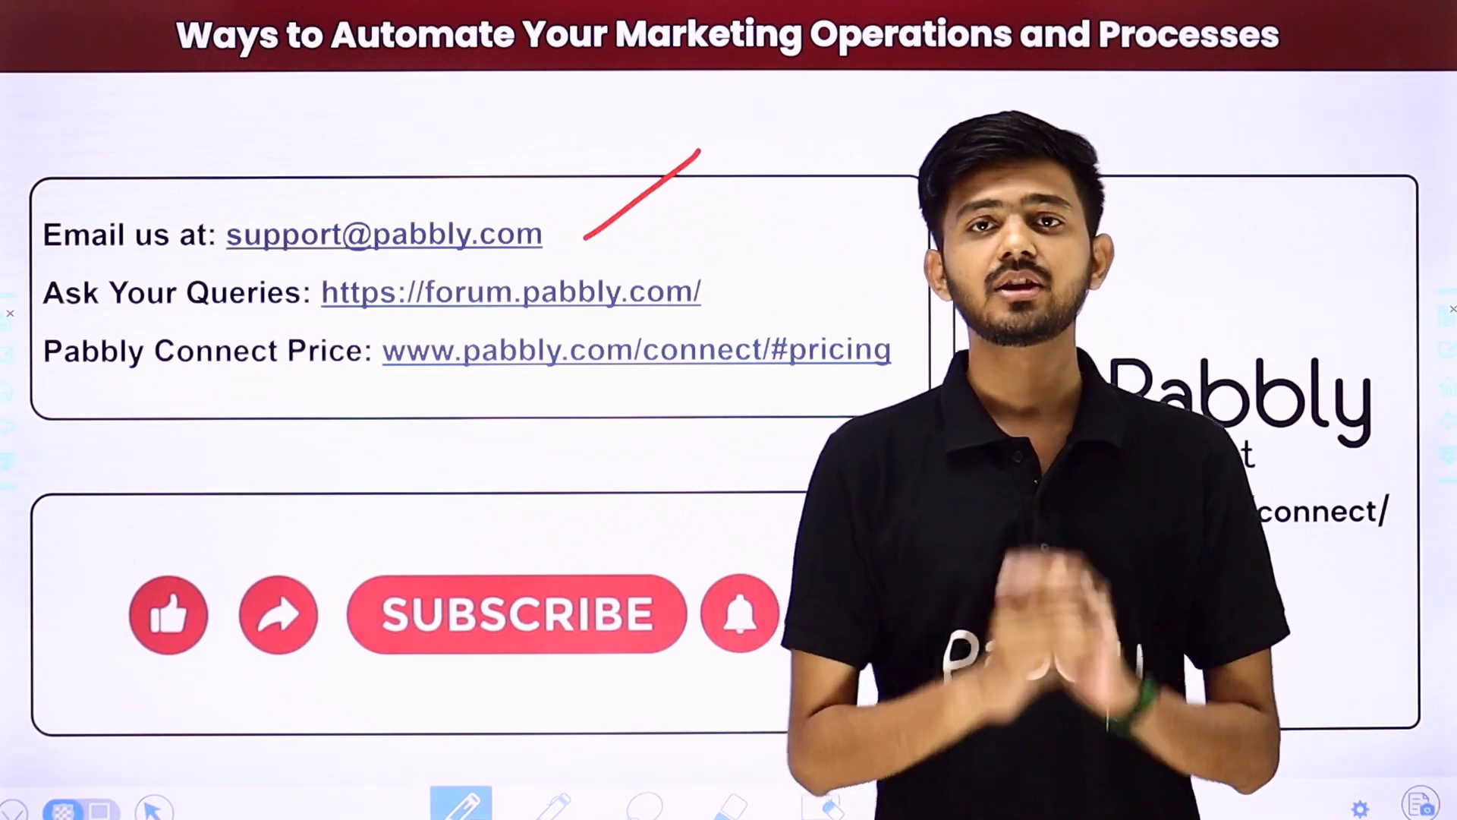
{"action": "left_click_drag", "start_coordinate": [722, 294], "coordinate": [821, 221]}
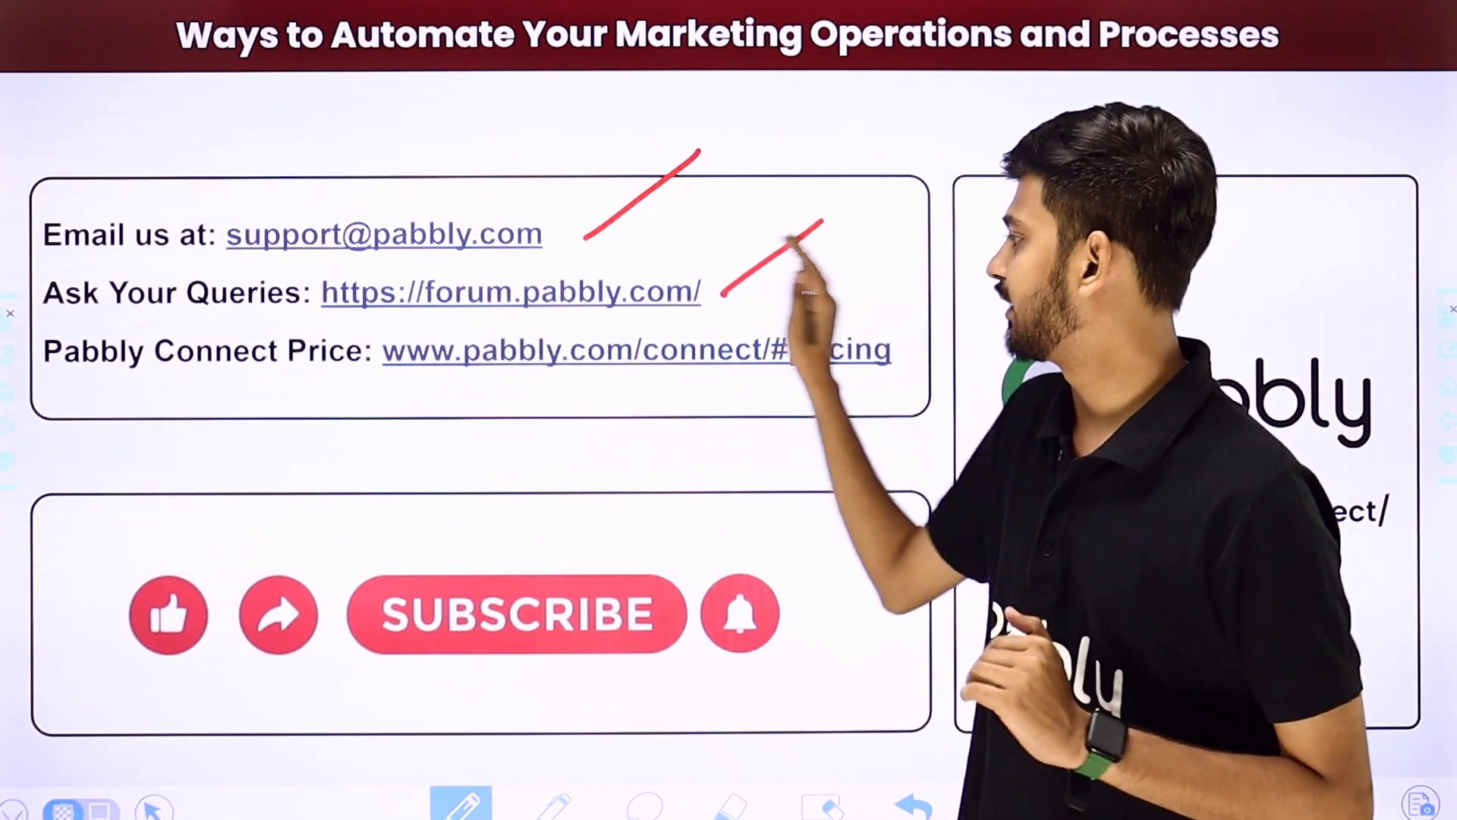